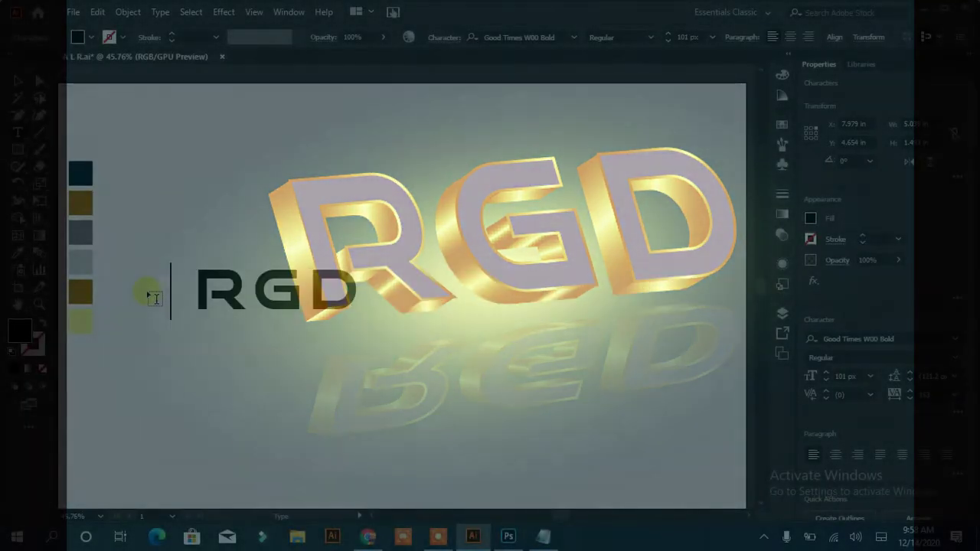
# Select the RGD text and raise its font size from 101 px to 249 px.
pyautogui.click(18, 81)
pyautogui.scroll(3, 829, 375)
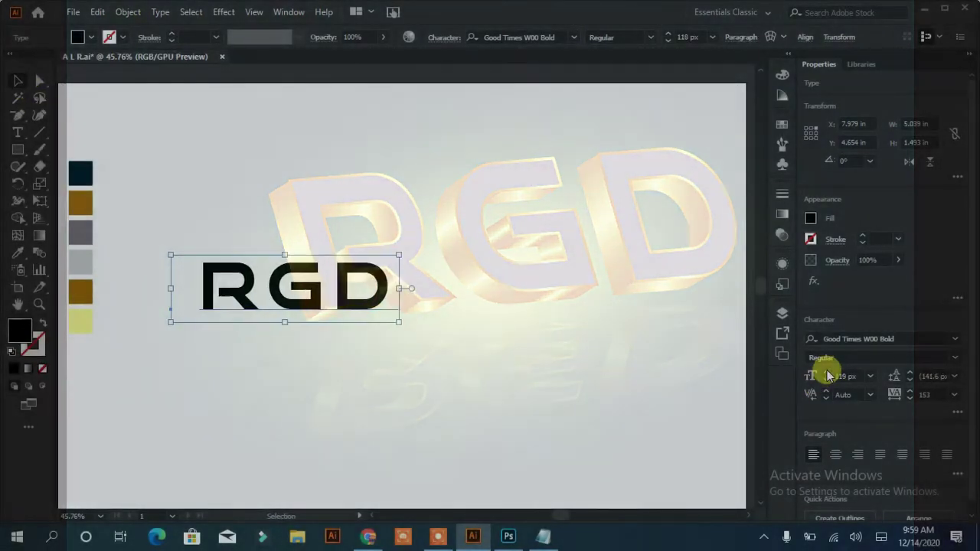
pyautogui.scroll(5, 829, 375)
pyautogui.scroll(5, 828, 375)
pyautogui.scroll(5, 829, 375)
pyautogui.scroll(5, 829, 376)
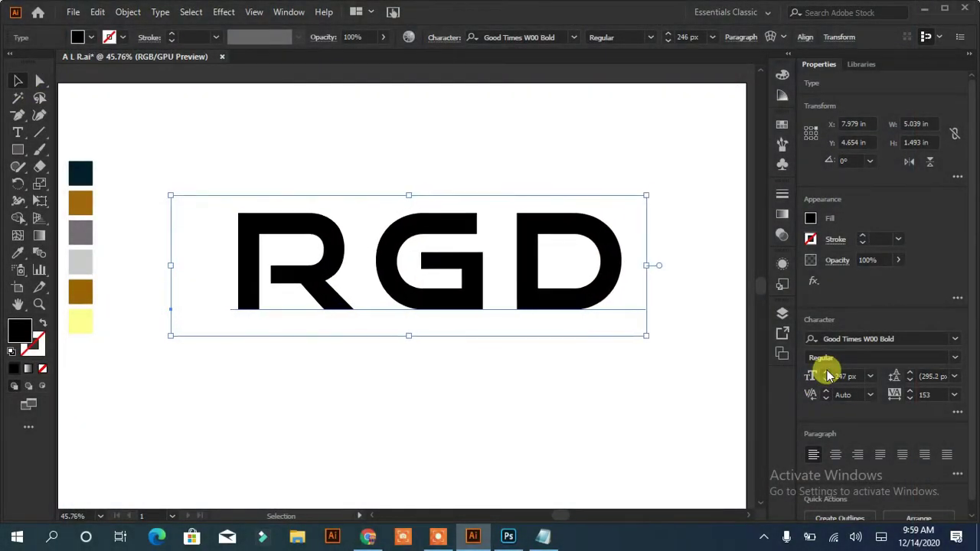
pyautogui.scroll(2, 829, 375)
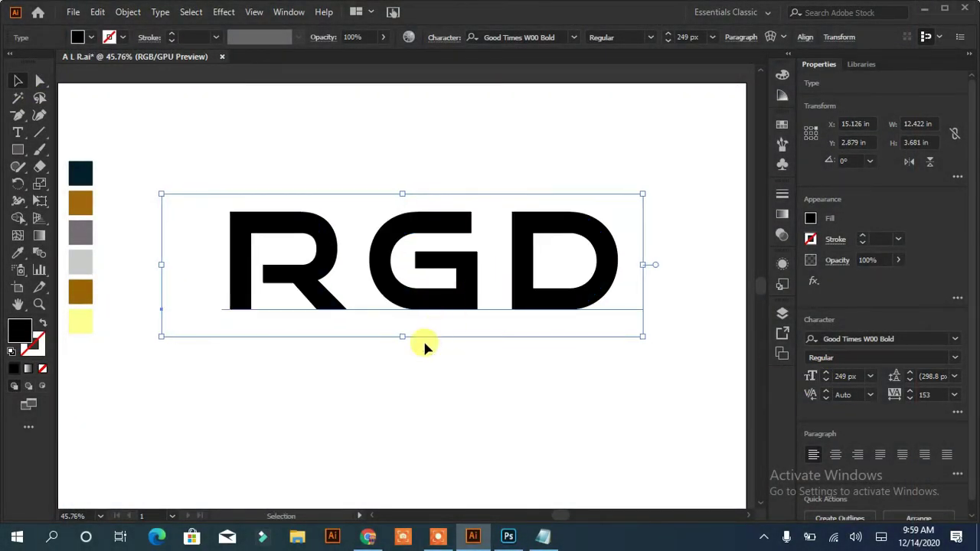
# Apply a 50 pt deep 3D Extrude & Bevel to RGD, rotated to 17°, -38°, 4°.
pyautogui.click(224, 11)
pyautogui.moveTo(236, 93)
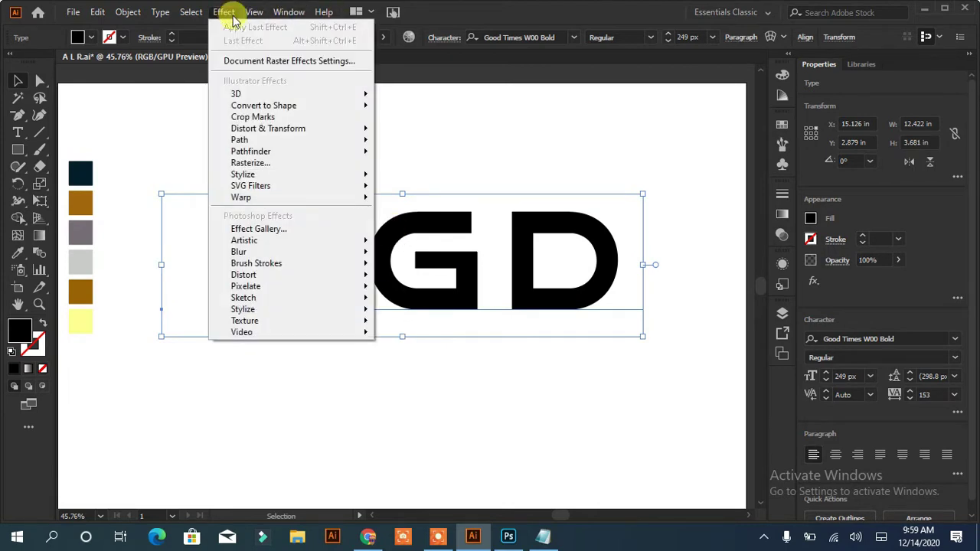
pyautogui.click(418, 95)
pyautogui.click(553, 300)
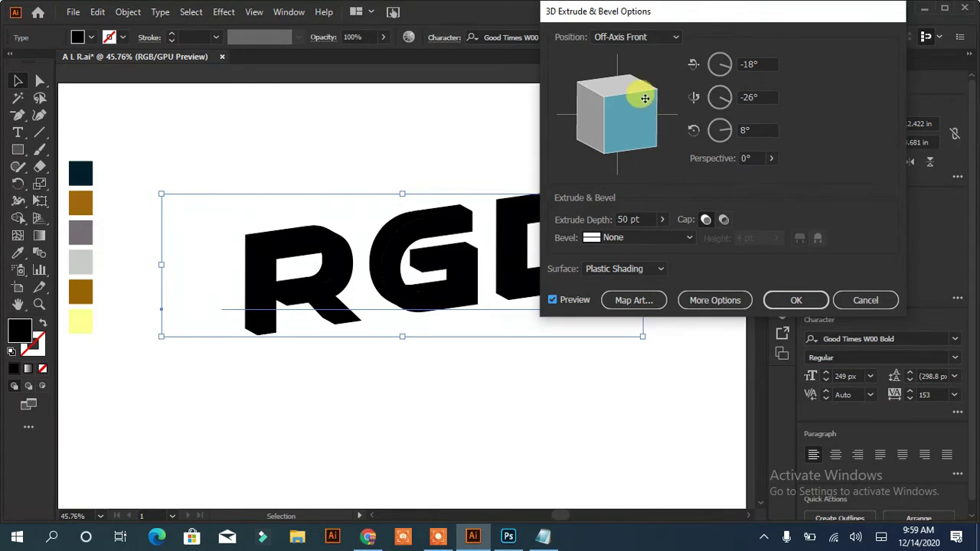
pyautogui.moveTo(641, 87)
pyautogui.mouseDown()
pyautogui.moveTo(617, 109)
pyautogui.moveTo(595, 70)
pyautogui.mouseUp()
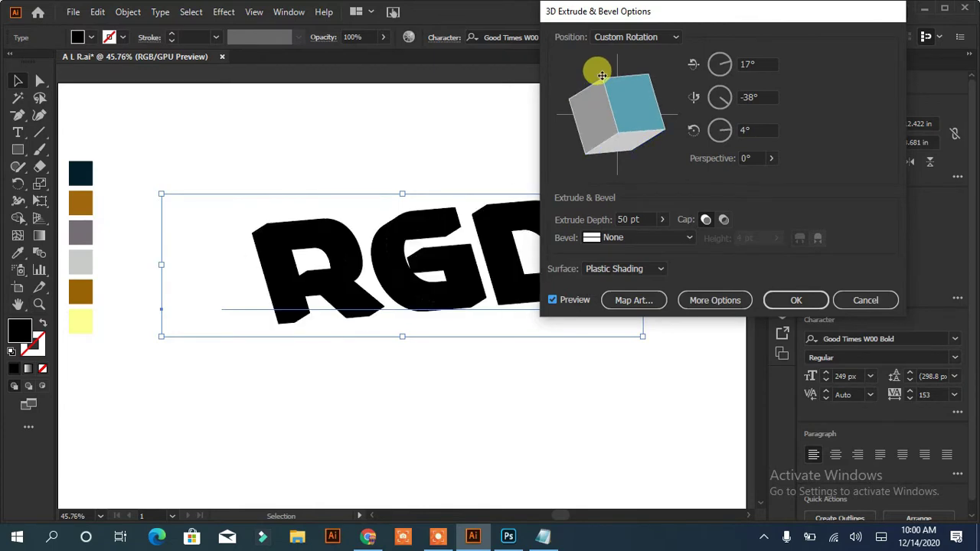
pyautogui.click(796, 300)
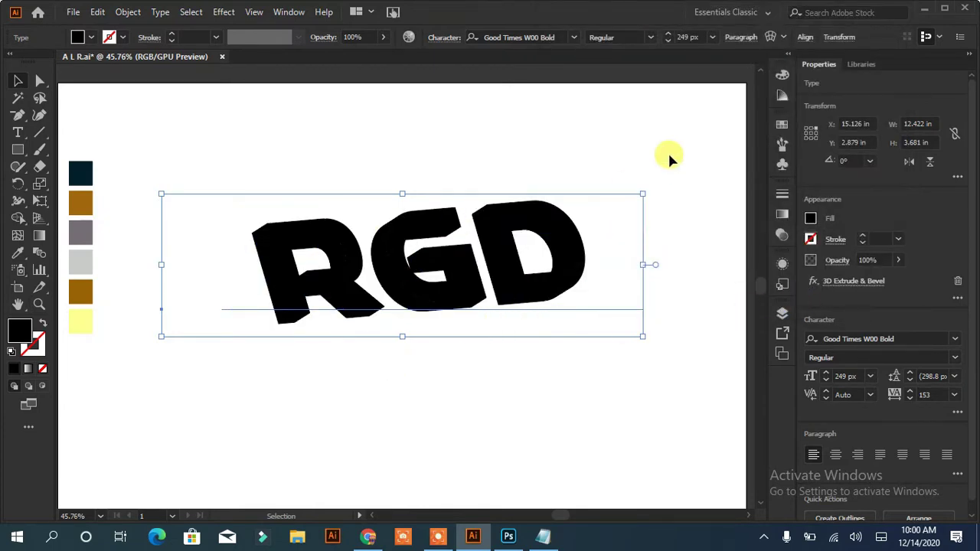
# Expand the 3D lettering's appearance and ungroup it into separate letters.
pyautogui.click(128, 14)
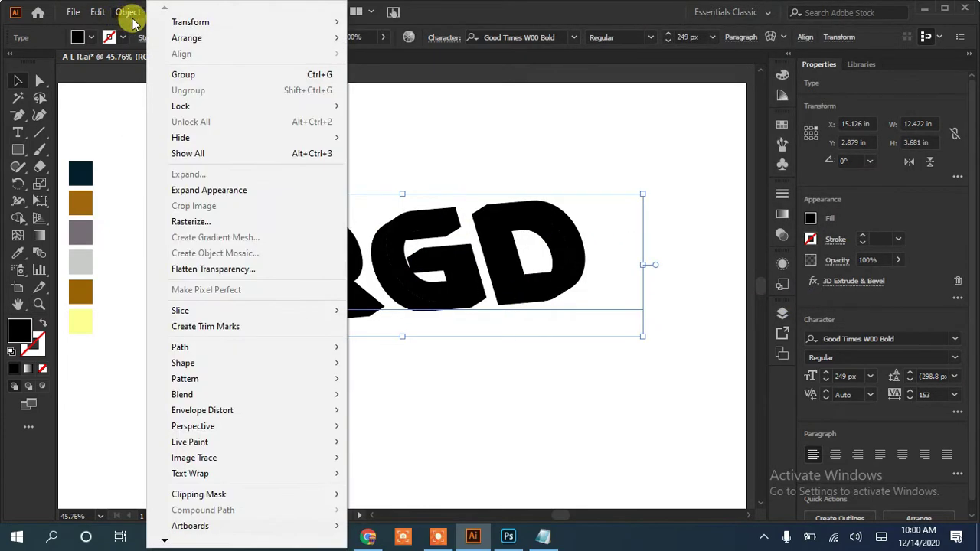
pyautogui.click(207, 189)
pyautogui.click(266, 368)
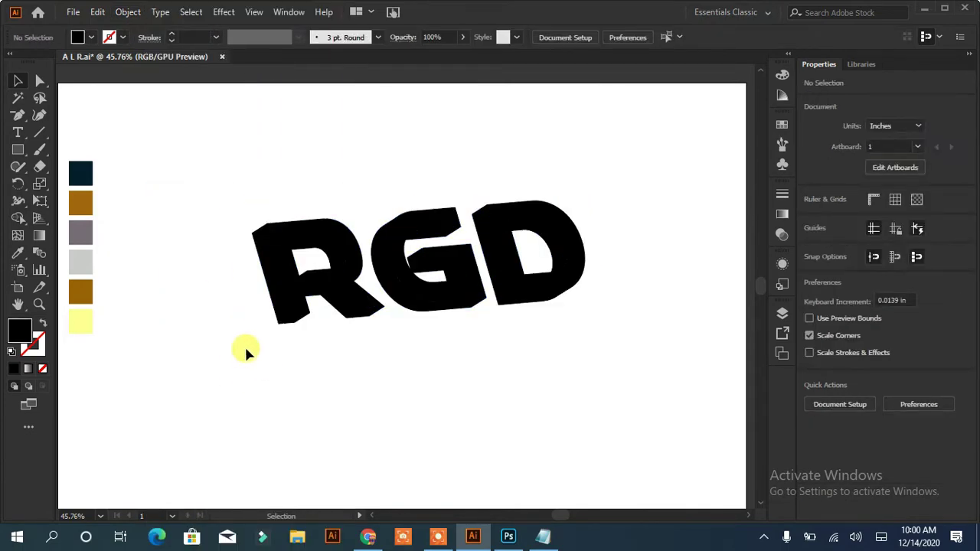
pyautogui.click(401, 267)
pyautogui.rightClick(400, 267)
pyautogui.click(444, 387)
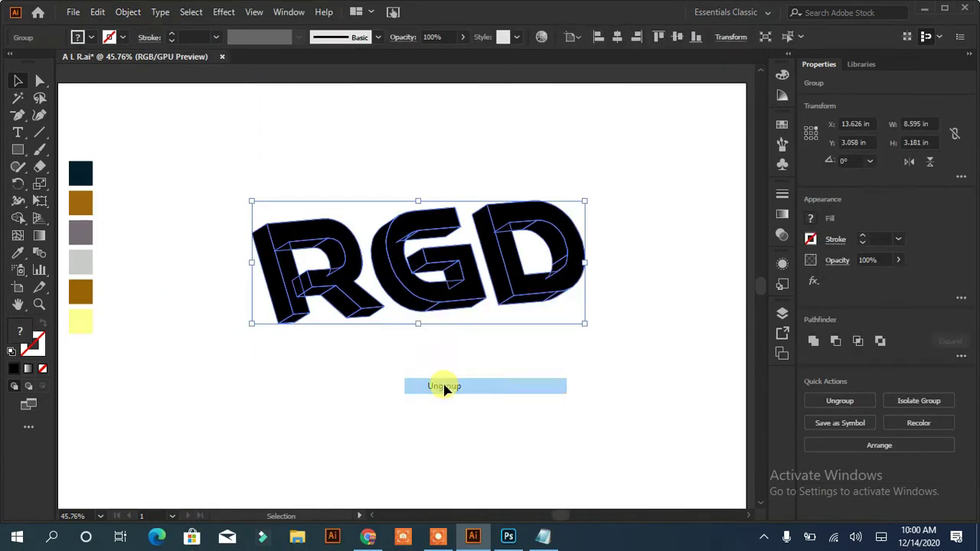
pyautogui.click(445, 367)
# Fill only the G's front face with the gray swatch, undoing a whole-letter fill.
pyautogui.click(457, 268)
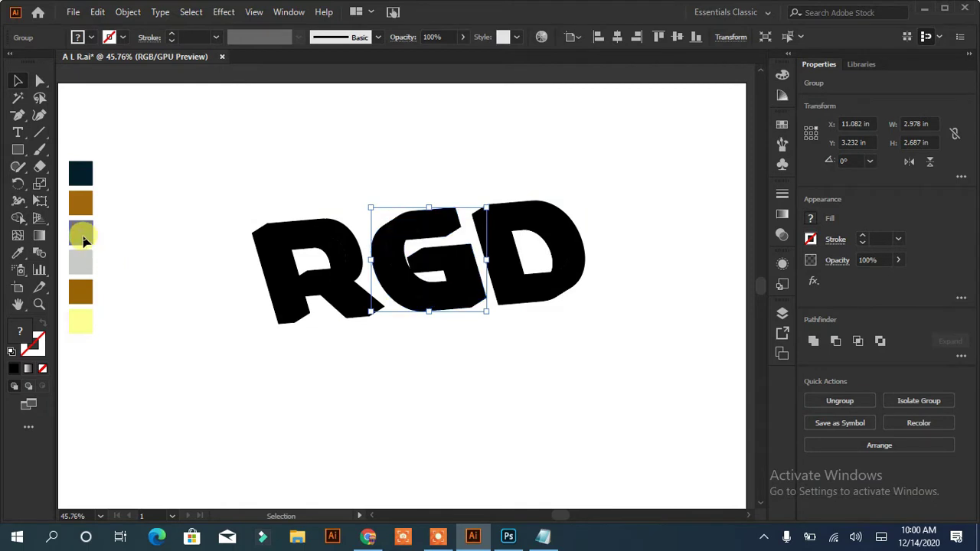
pyautogui.click(80, 230)
pyautogui.click(437, 258)
pyautogui.press('i')
pyautogui.click(79, 226)
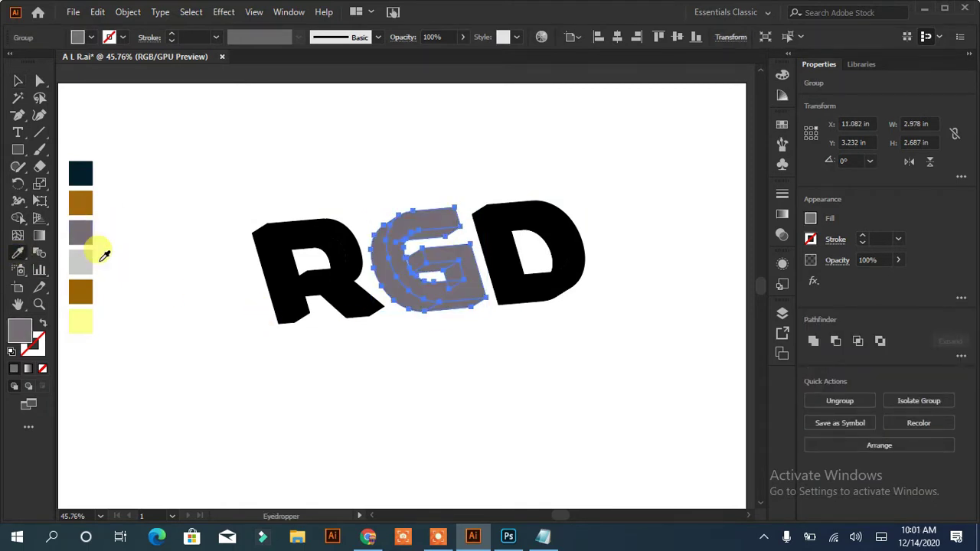
pyautogui.hotkey('ctrl', 'z')
pyautogui.click(17, 81)
pyautogui.click(19, 219)
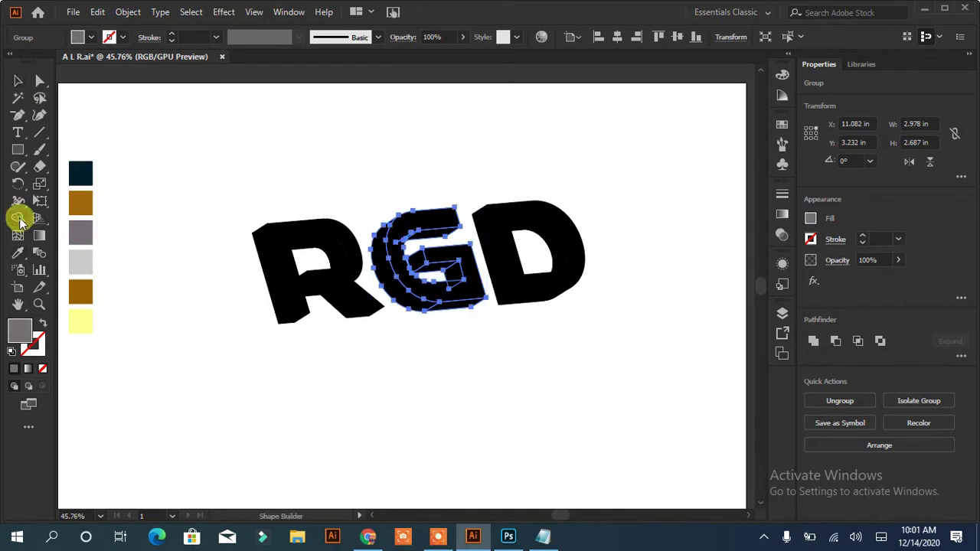
pyautogui.click(394, 252)
# Fill the R's front face with the gray swatch.
pyautogui.press('a')
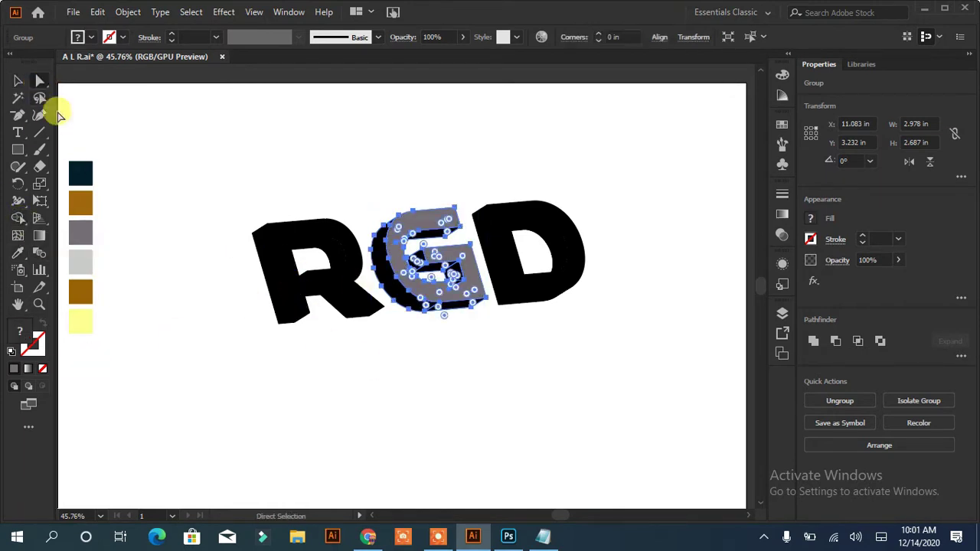
pyautogui.click(288, 264)
pyautogui.click(18, 253)
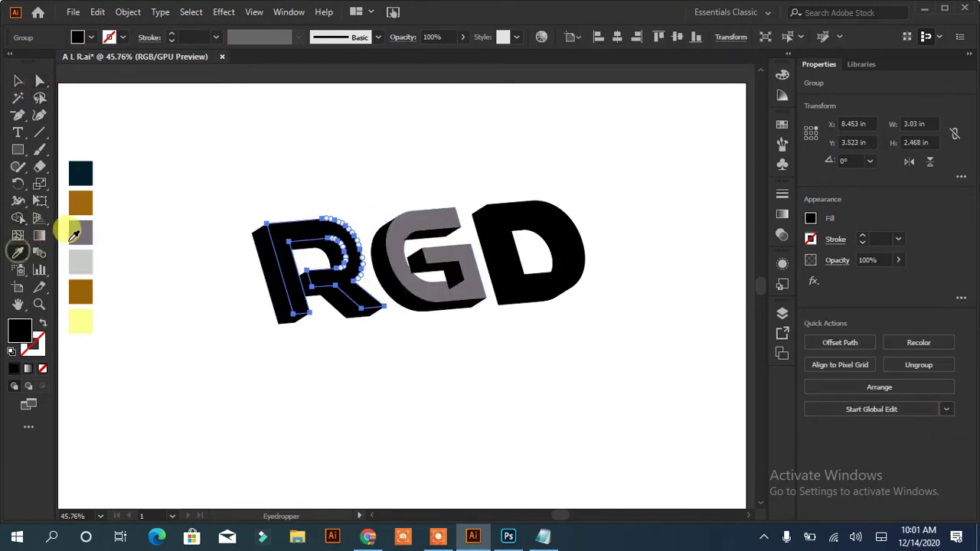
pyautogui.click(80, 232)
pyautogui.press('v')
pyautogui.click(160, 316)
# Fill only the D's front face with the gray swatch, undoing a whole-letter fill.
pyautogui.click(512, 271)
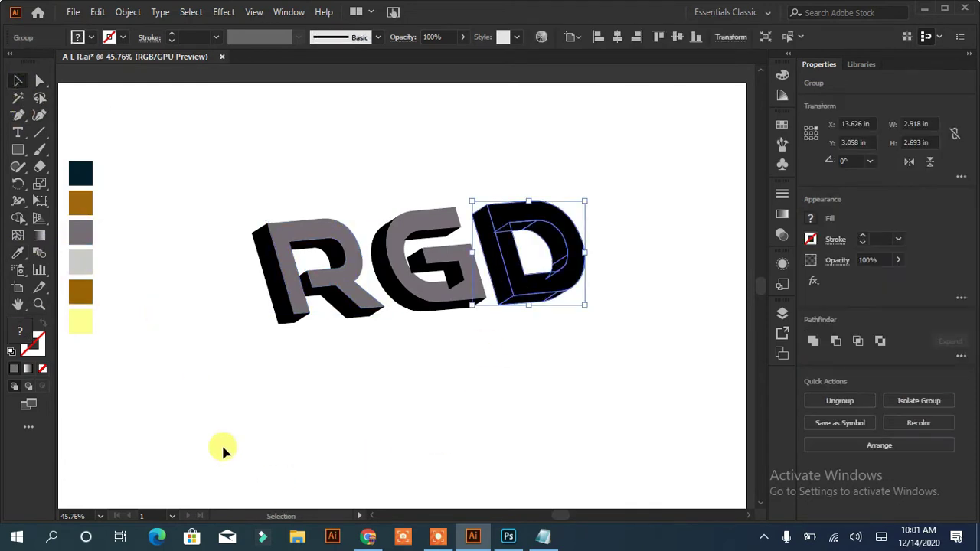
pyautogui.click(17, 252)
pyautogui.click(82, 230)
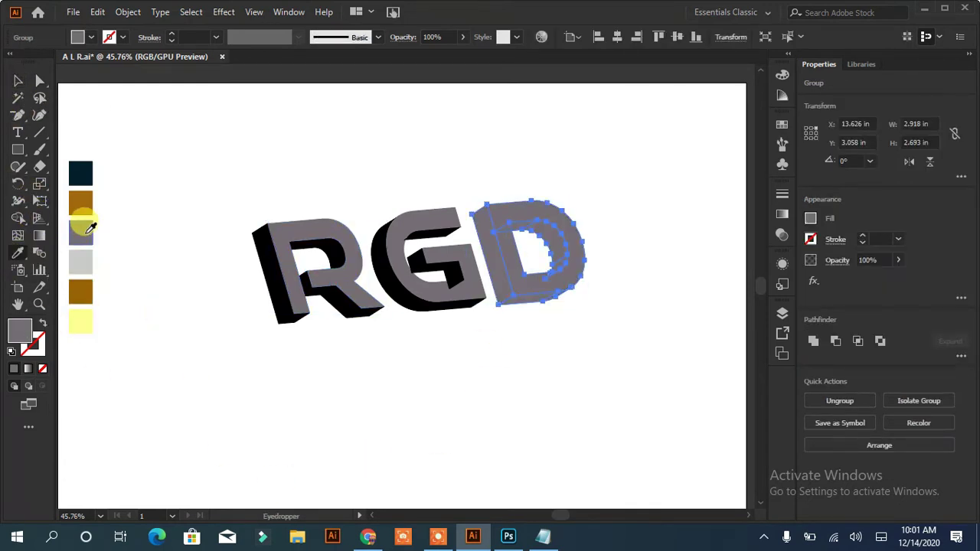
pyautogui.press('v')
pyautogui.click(166, 210)
pyautogui.hotkey('ctrl', 'z')
pyautogui.hotkey('ctrl', 'z')
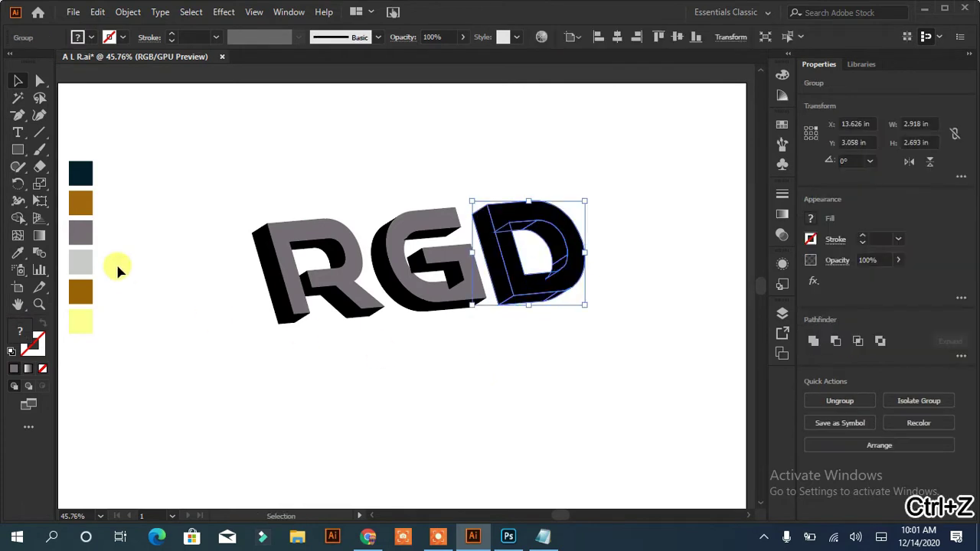
pyautogui.click(116, 262)
pyautogui.click(40, 80)
pyautogui.click(508, 219)
pyautogui.click(18, 253)
pyautogui.click(80, 232)
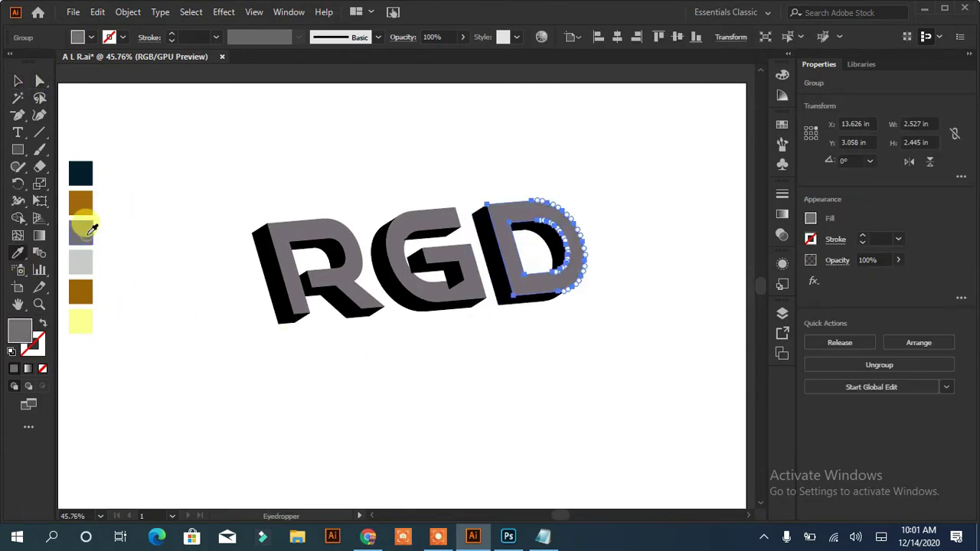
pyautogui.click(18, 81)
pyautogui.click(194, 437)
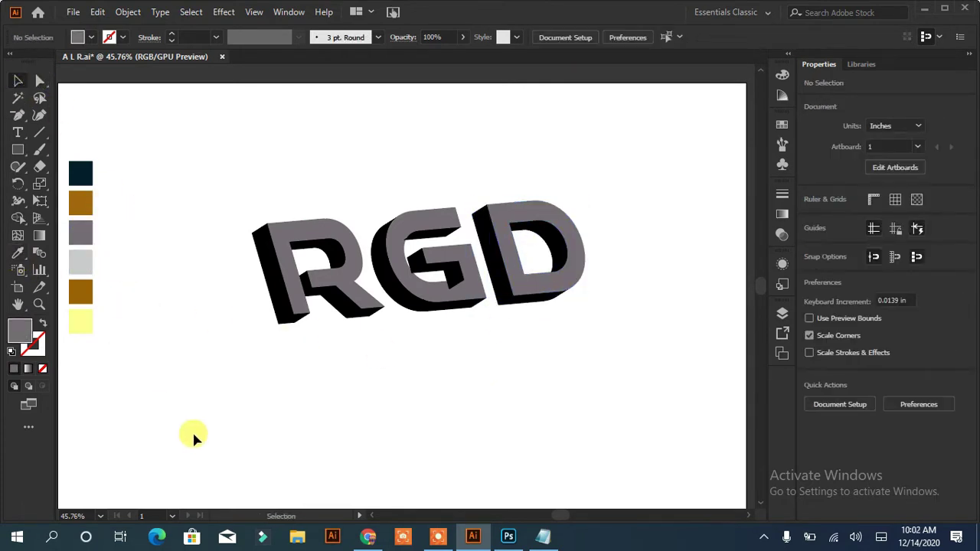
# Direct-select the G's black extrusion faces and recolour them with the brown swatch.
pyautogui.click(453, 290)
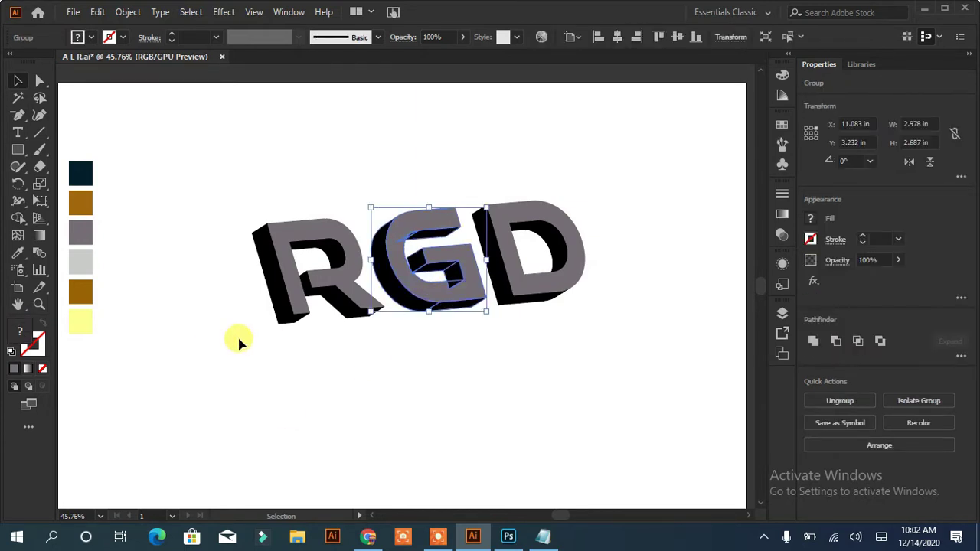
pyautogui.press('a')
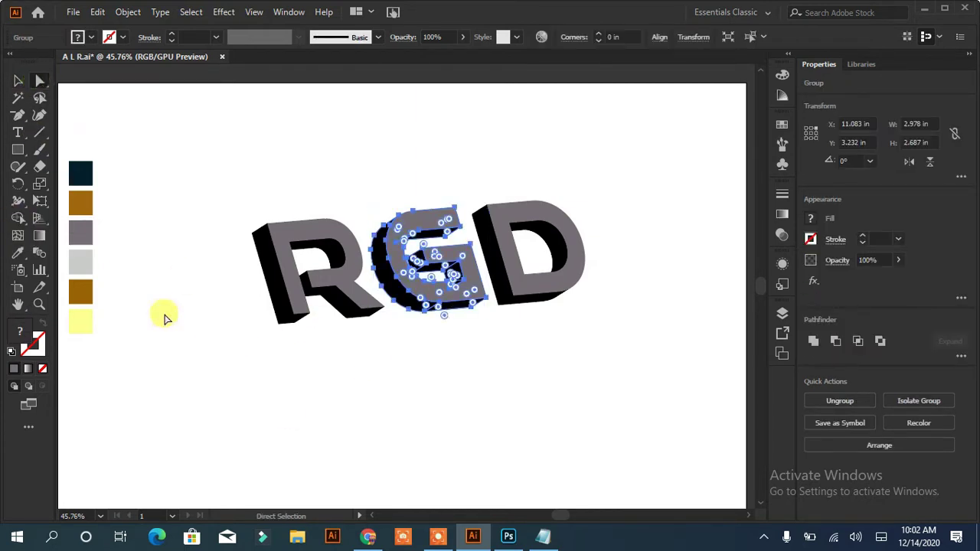
pyautogui.click(448, 281)
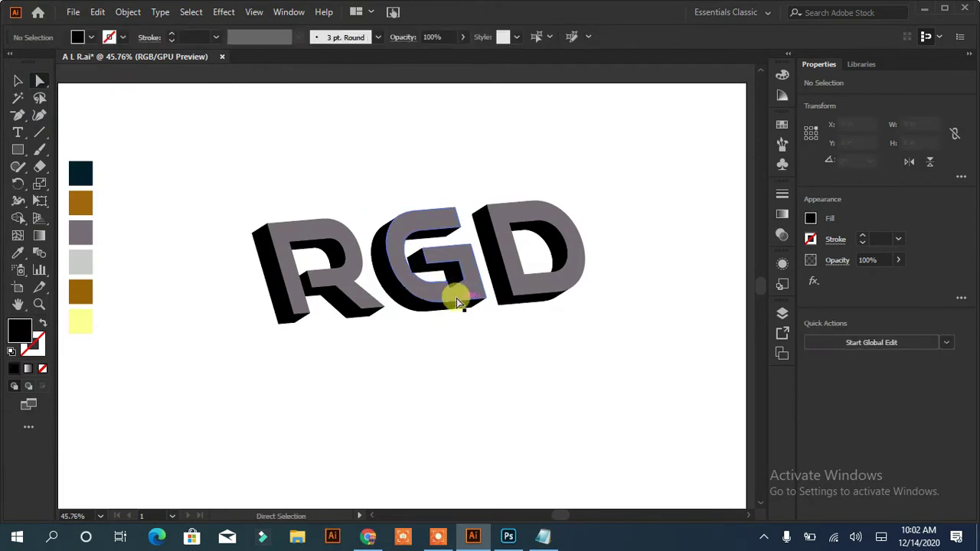
pyautogui.click(456, 292)
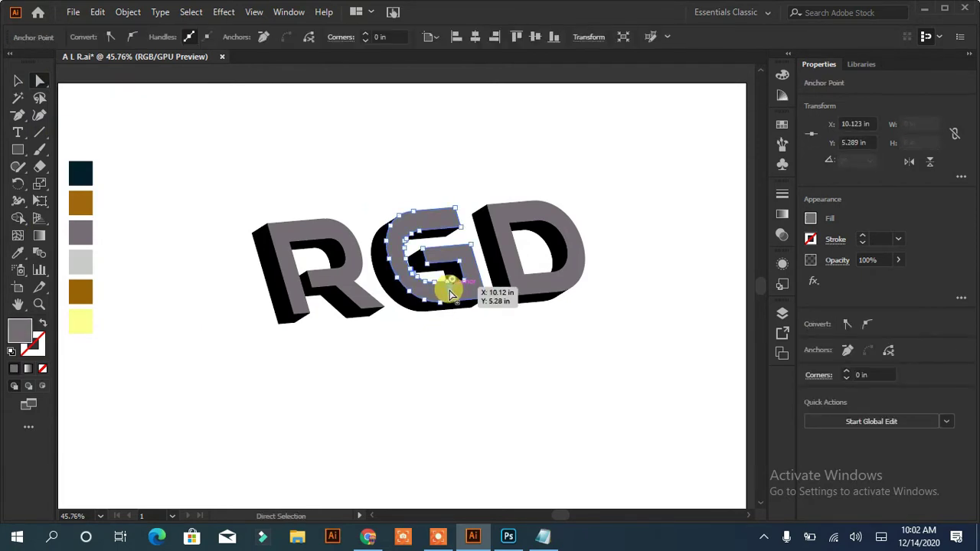
pyautogui.click(450, 333)
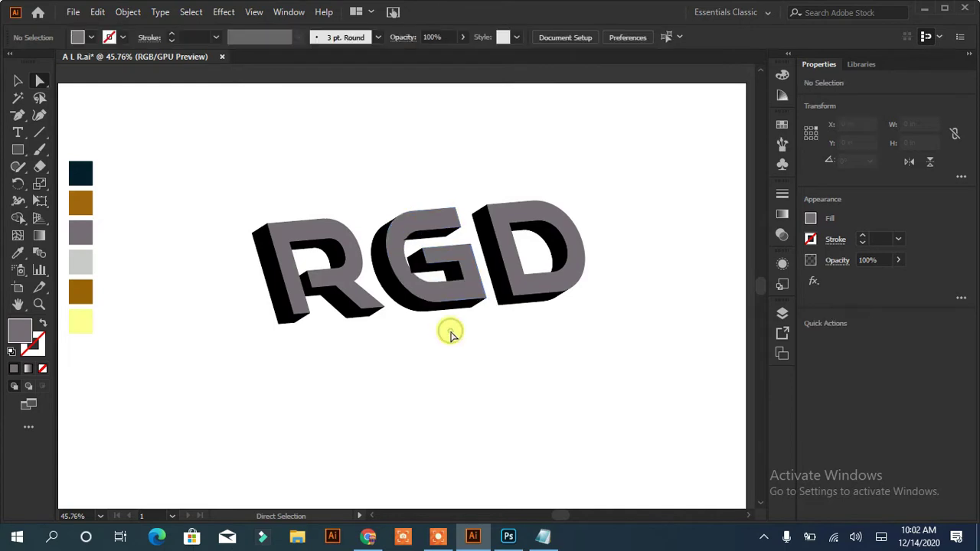
pyautogui.click(436, 310)
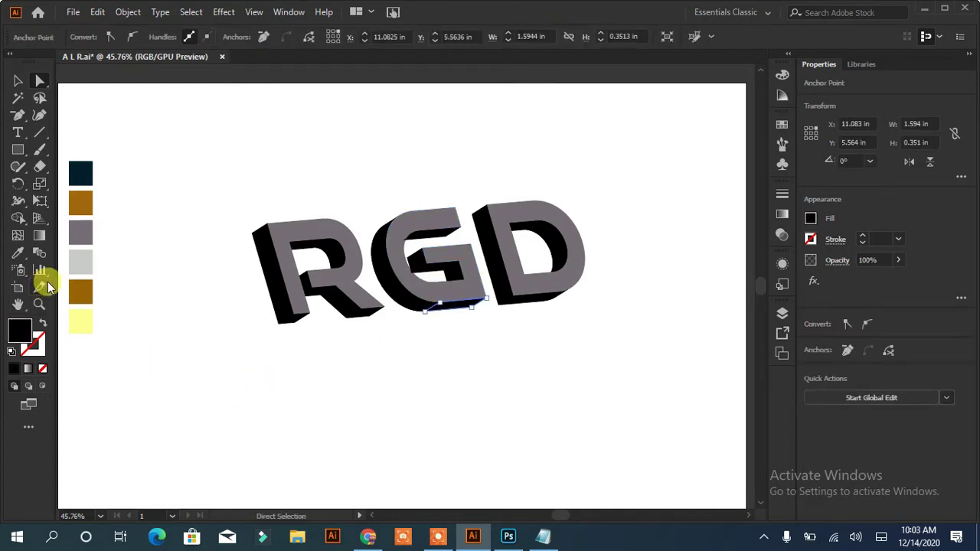
pyautogui.keyDown('shift'); pyautogui.click(413, 307); pyautogui.keyUp('shift')
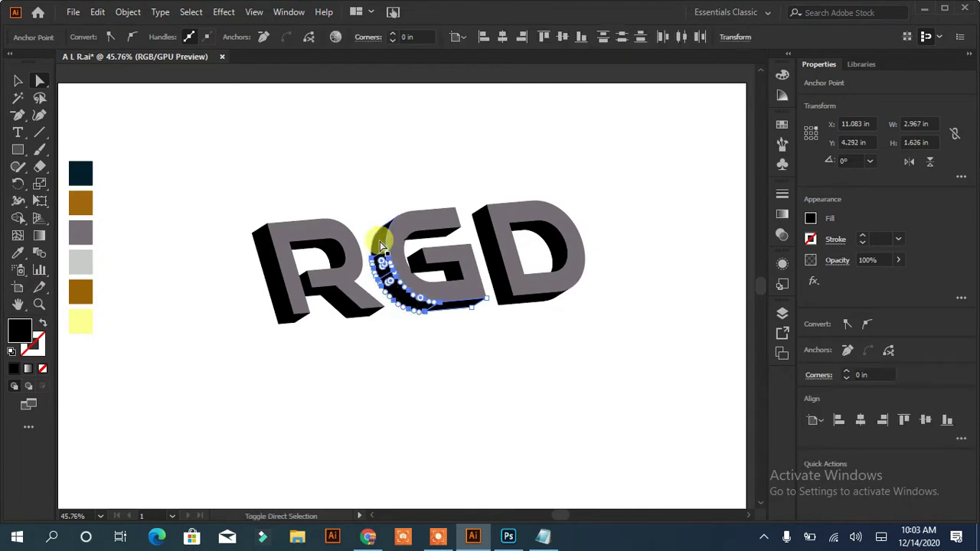
pyautogui.keyDown('shift'); pyautogui.click(432, 239); pyautogui.keyUp('shift')
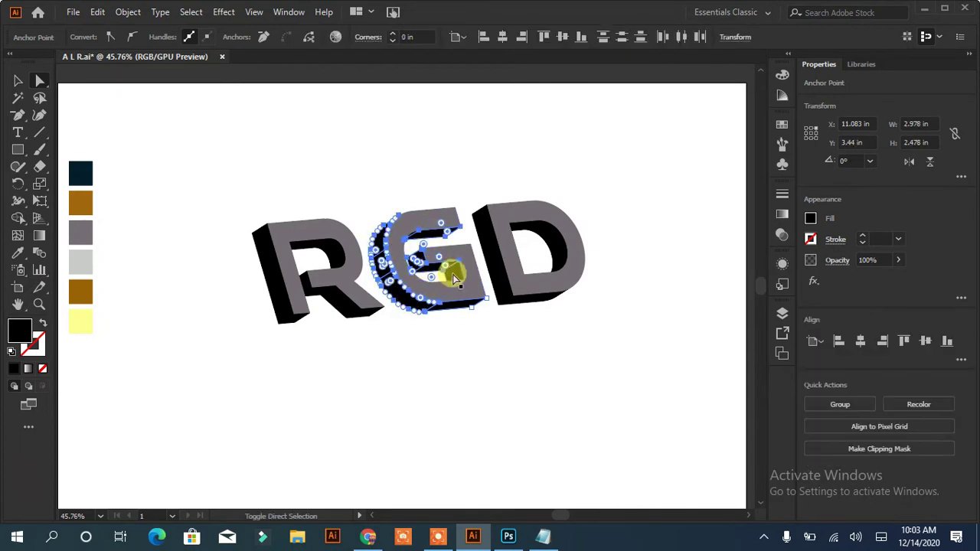
pyautogui.keyDown('shift'); pyautogui.click(455, 281); pyautogui.keyUp('shift')
pyautogui.click(81, 203)
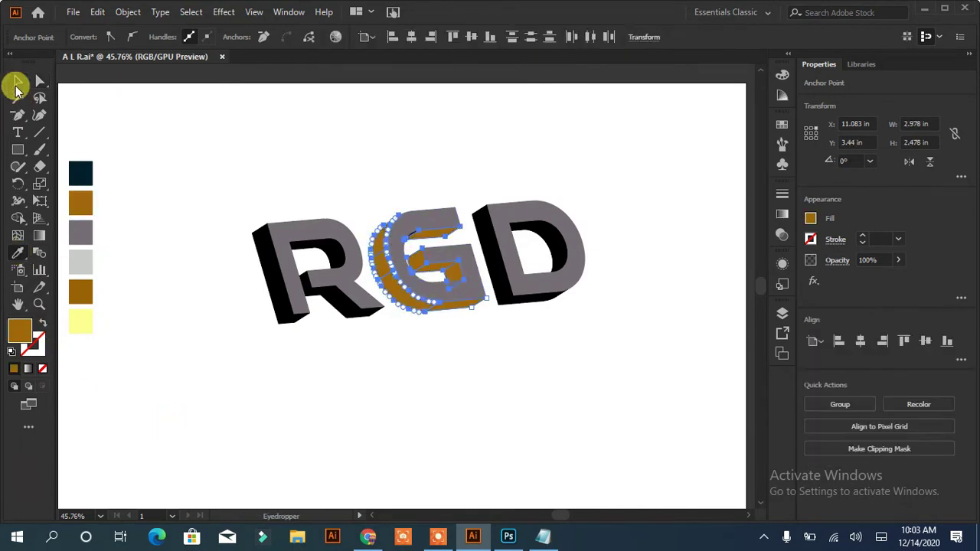
pyautogui.click(17, 80)
pyautogui.click(211, 316)
pyautogui.click(414, 277)
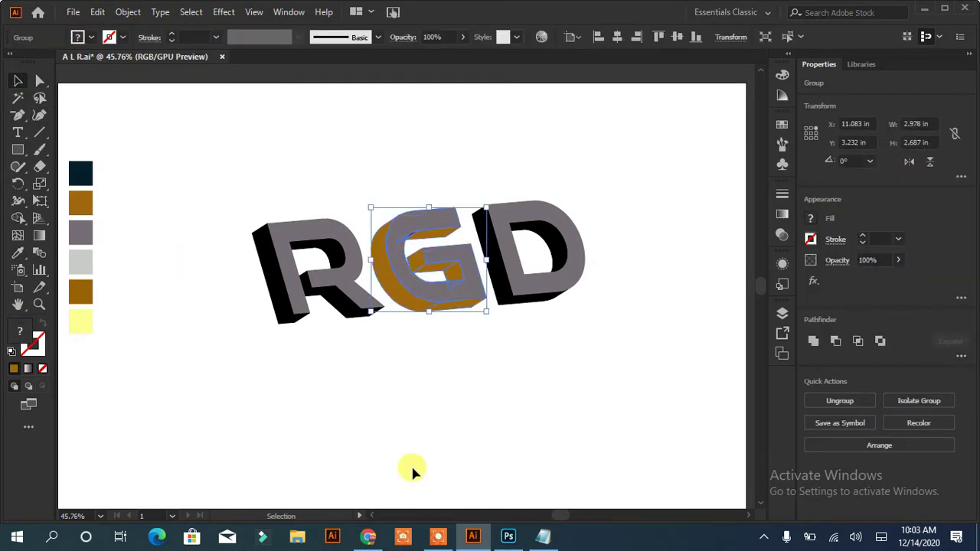
# Zoom in and fill the black sliver near the G's top with brown.
pyautogui.hotkey('ctrl', '+')
pyautogui.hotkey('ctrl', '+')
pyautogui.hotkey('ctrl', '+')
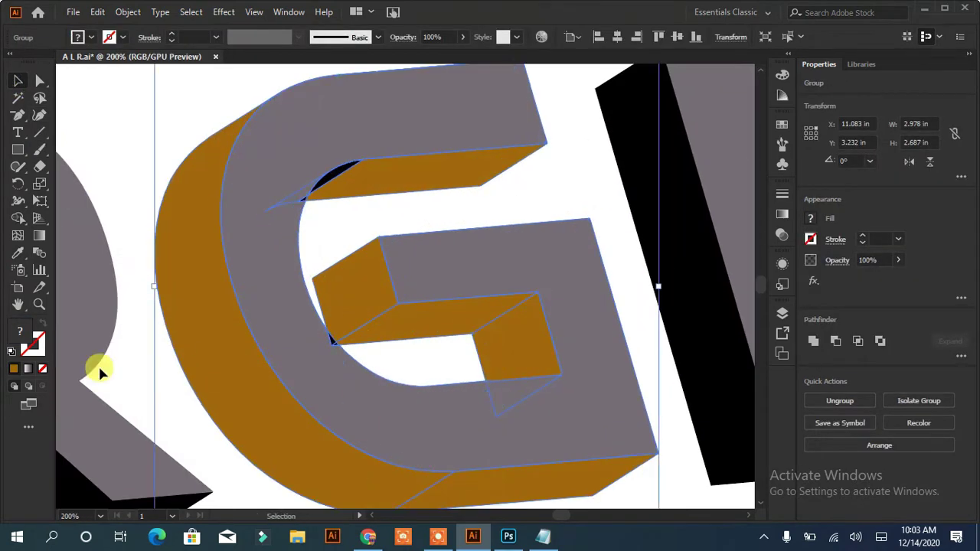
pyautogui.click(40, 80)
pyautogui.click(332, 177)
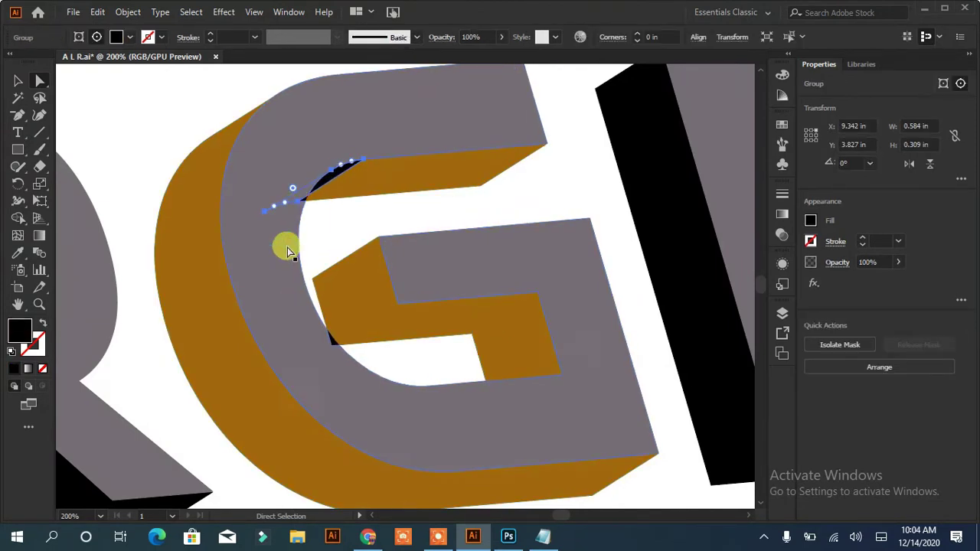
pyautogui.press('i')
pyautogui.click(372, 284)
# Adjust the sliver's anchor point along the G's inner edge, nudging it right.
pyautogui.click(40, 80)
pyautogui.click(131, 136)
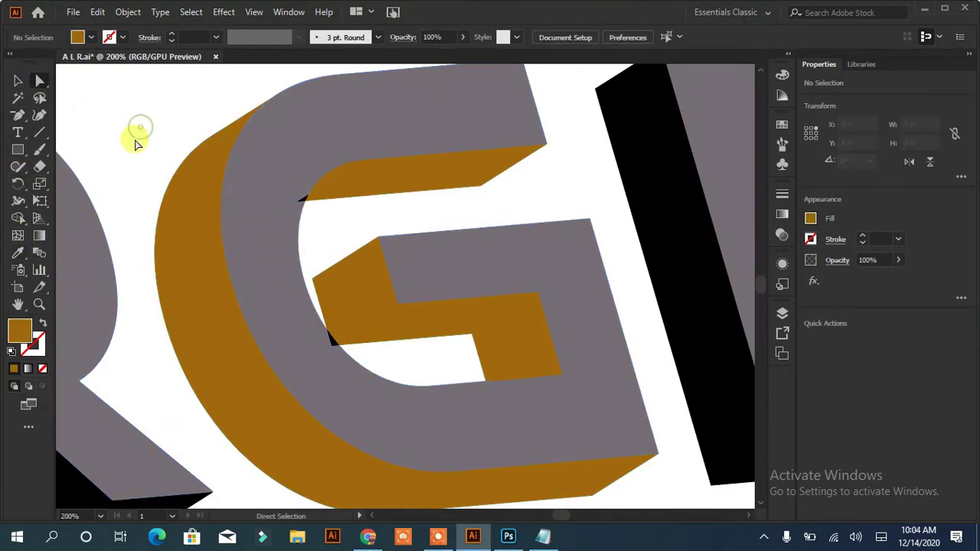
pyautogui.moveTo(301, 199)
pyautogui.mouseDown()
pyautogui.moveTo(306, 294)
pyautogui.moveTo(304, 203)
pyautogui.mouseUp()
pyautogui.click(303, 204)
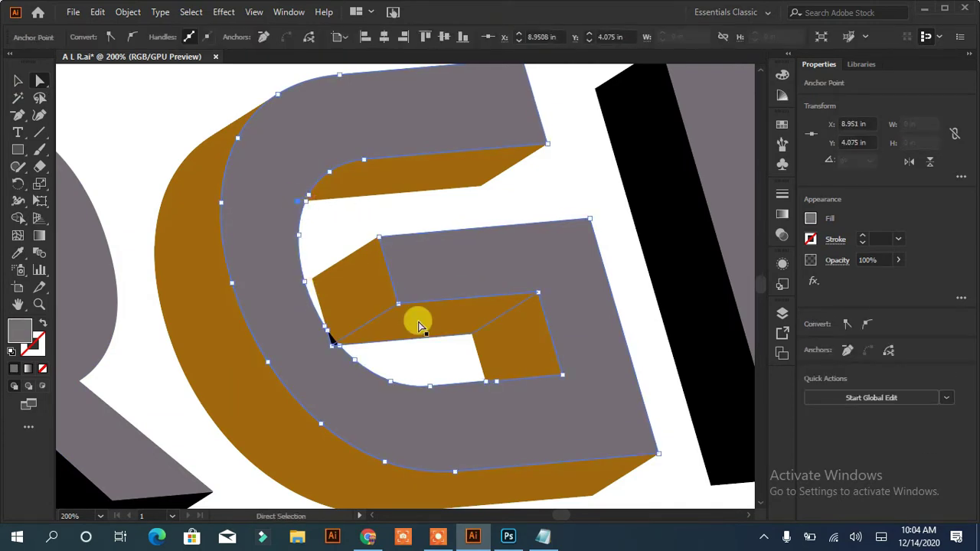
pyautogui.press('Right')
pyautogui.press('Right')
pyautogui.press('Right')
pyautogui.press('Right')
pyautogui.click(698, 444)
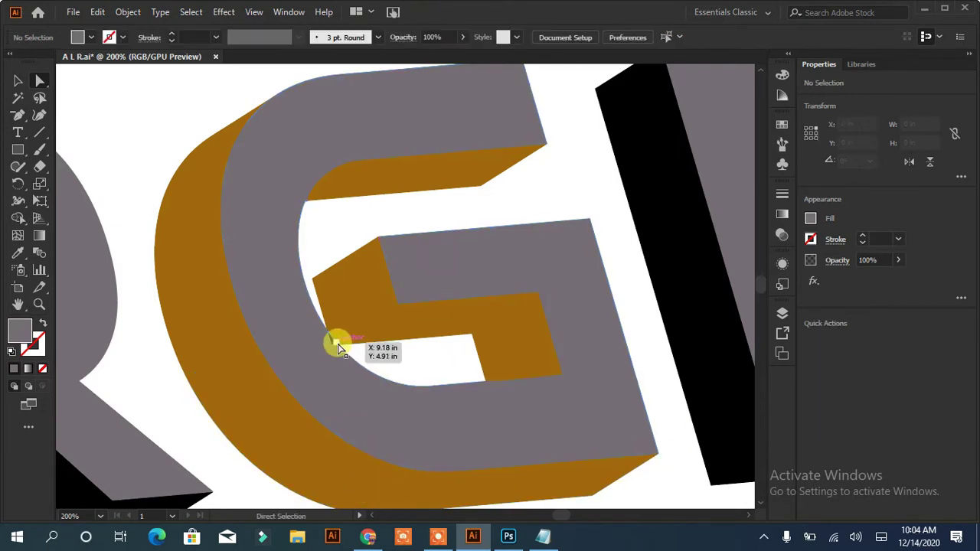
pyautogui.click(333, 343)
pyautogui.click(369, 403)
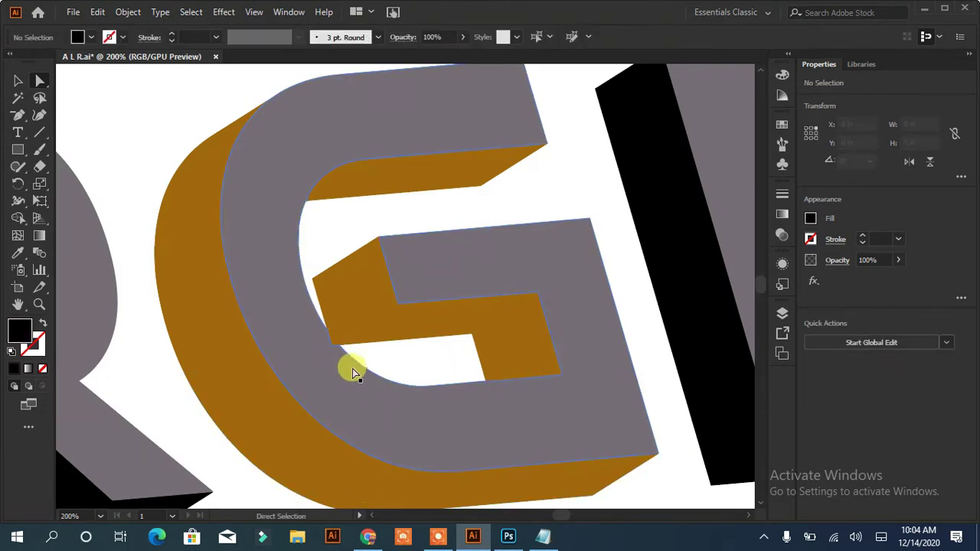
pyautogui.click(337, 346)
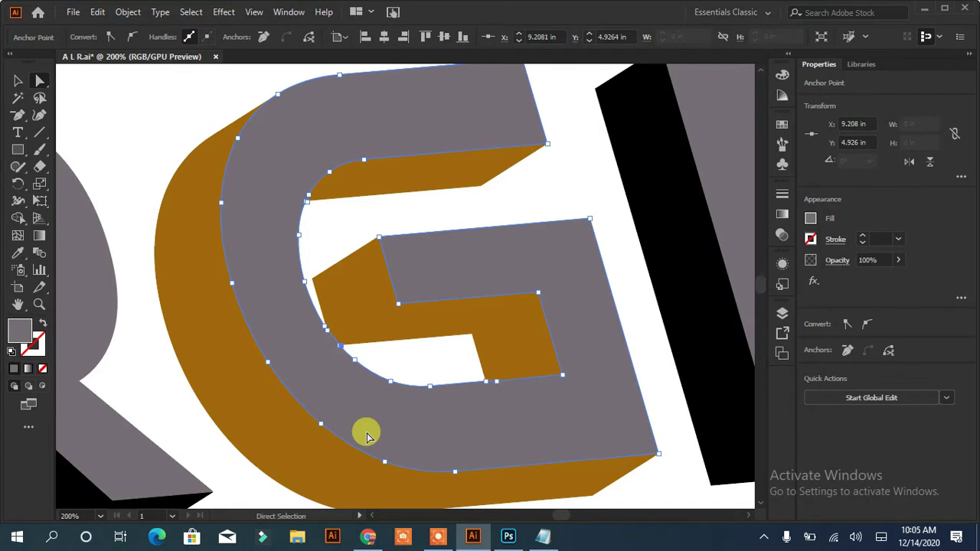
pyautogui.click(490, 222)
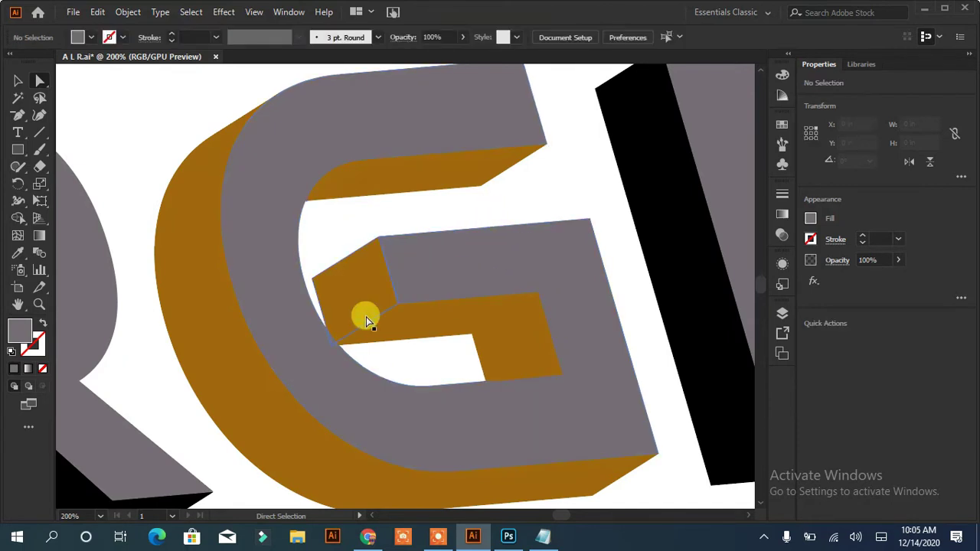
# Fill the black slanted side face right of the G with brown.
pyautogui.click(672, 200)
pyautogui.click(15, 253)
pyautogui.click(354, 288)
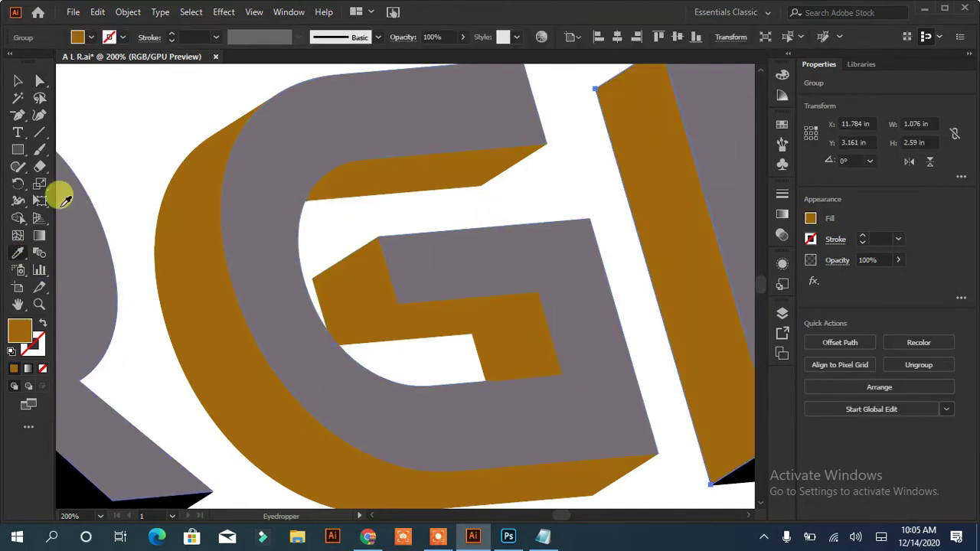
pyautogui.click(16, 89)
pyautogui.click(649, 478)
# Fill the D's bottom black face with brown.
pyautogui.hscroll(5, 562, 519)
pyautogui.hscroll(5, 562, 518)
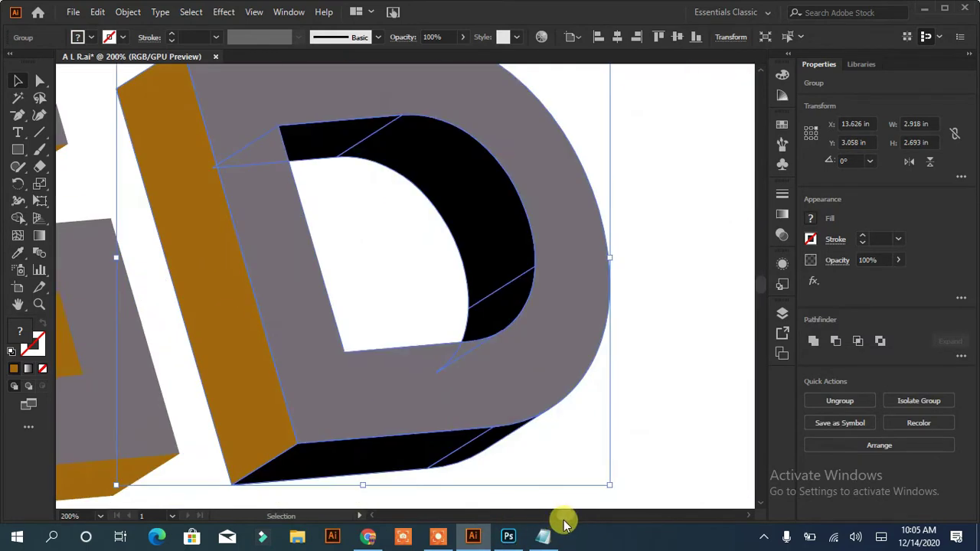
pyautogui.hscroll(3, 562, 518)
pyautogui.press('a')
pyautogui.click(459, 461)
pyautogui.click(18, 252)
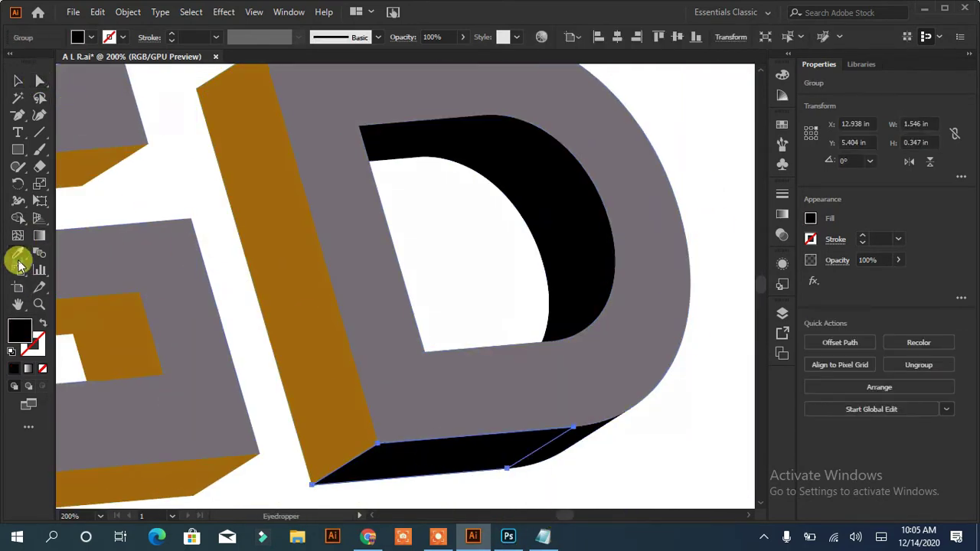
pyautogui.click(293, 274)
pyautogui.click(18, 80)
pyautogui.click(678, 425)
# Fill the D's bottom sliver, top black face and inner-curve sliver with brown.
pyautogui.click(40, 80)
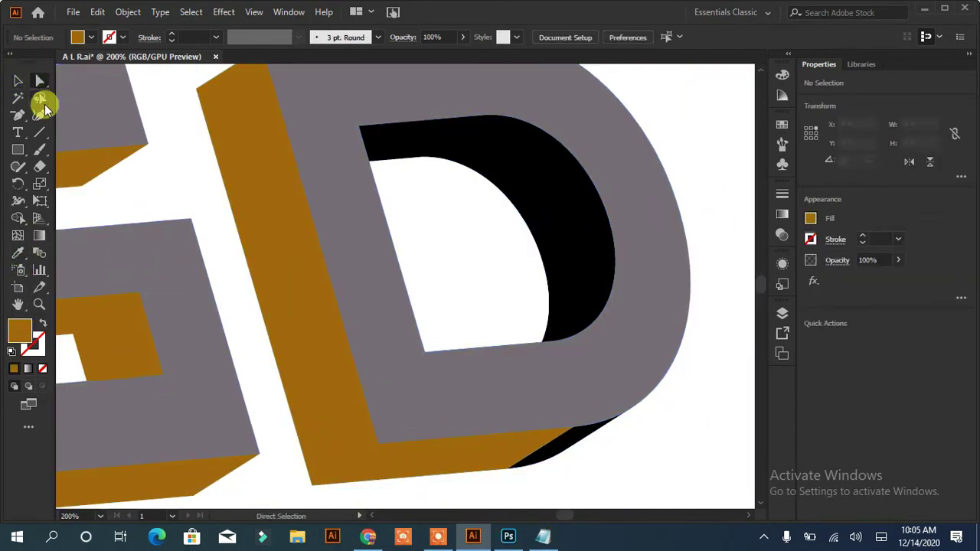
pyautogui.click(574, 443)
pyautogui.keyDown('shift'); pyautogui.click(428, 131); pyautogui.keyUp('shift')
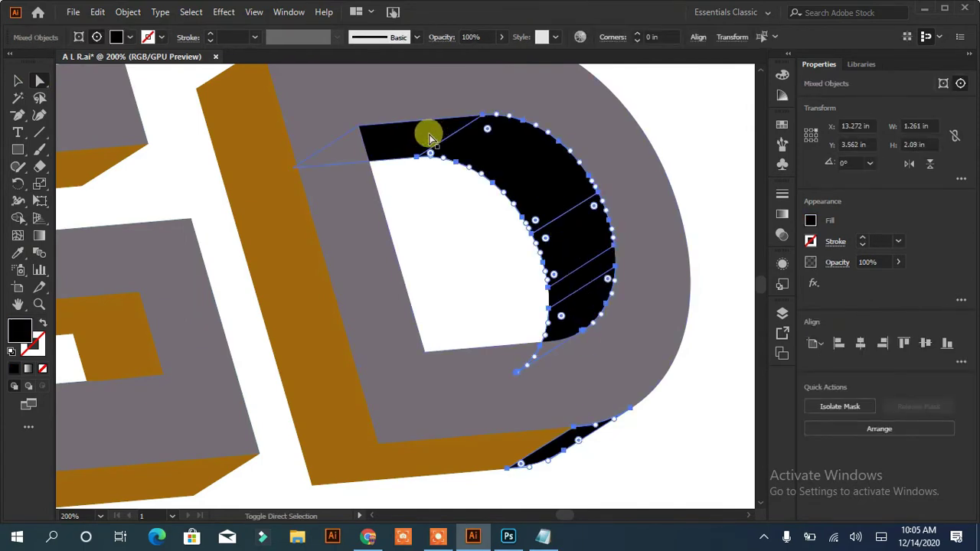
pyautogui.click(17, 253)
pyautogui.click(291, 241)
pyautogui.click(40, 80)
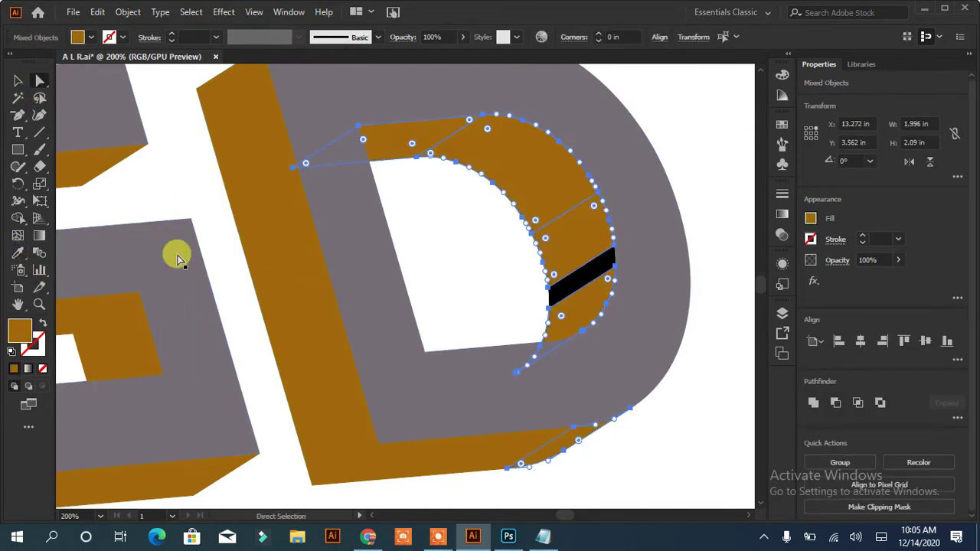
pyautogui.click(582, 280)
pyautogui.click(18, 252)
pyautogui.click(280, 235)
pyautogui.click(17, 80)
pyautogui.click(97, 218)
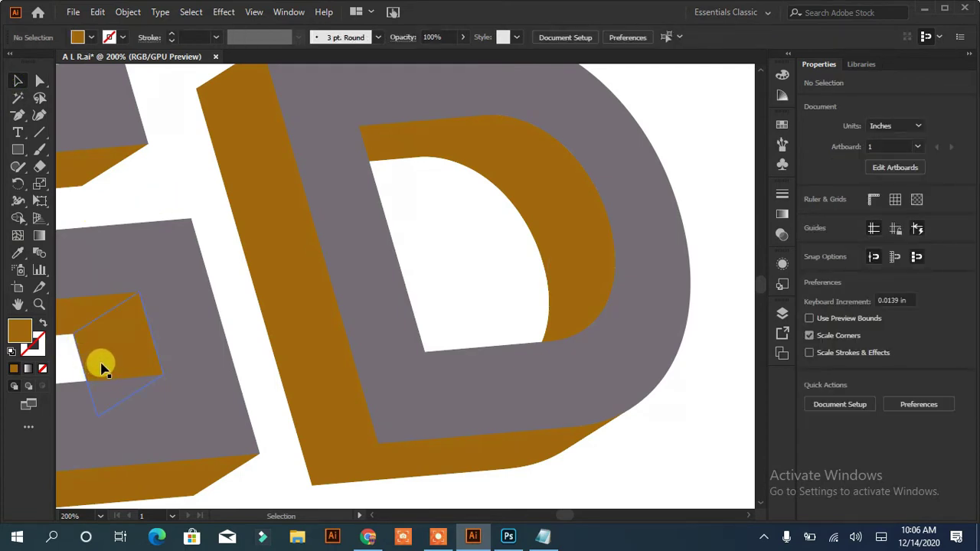
# Merge the D's inner brown side pieces into one shape with Pathfinder Unite.
pyautogui.click(322, 176)
pyautogui.hotkey('ctrl', 'shift', 'a')
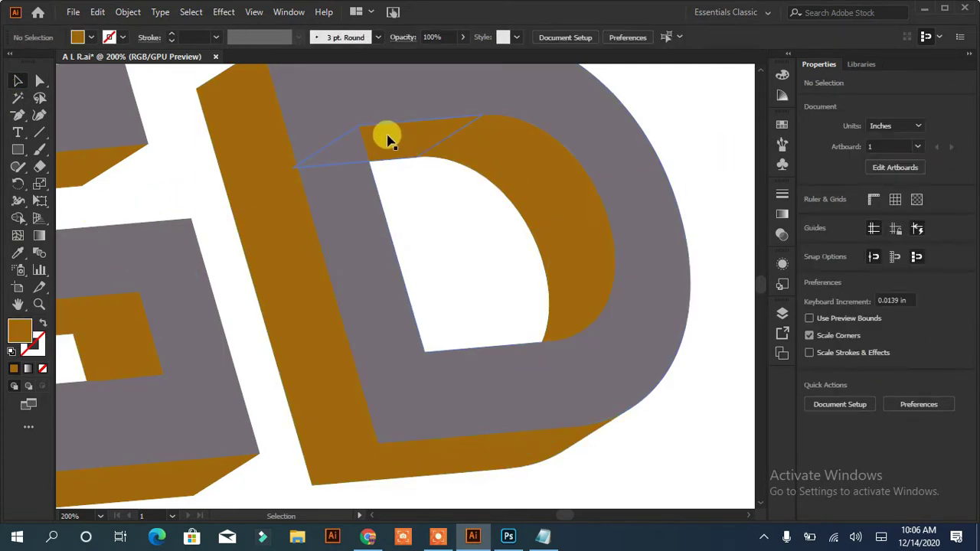
pyautogui.click(40, 80)
pyautogui.click(394, 145)
pyautogui.keyDown('shift'); pyautogui.click(575, 304); pyautogui.keyUp('shift')
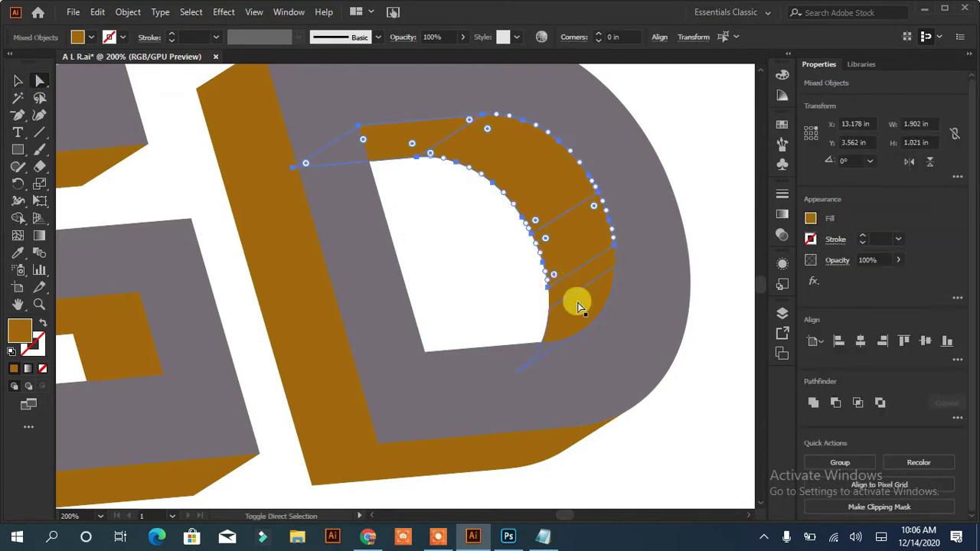
pyautogui.click(813, 403)
pyautogui.click(573, 463)
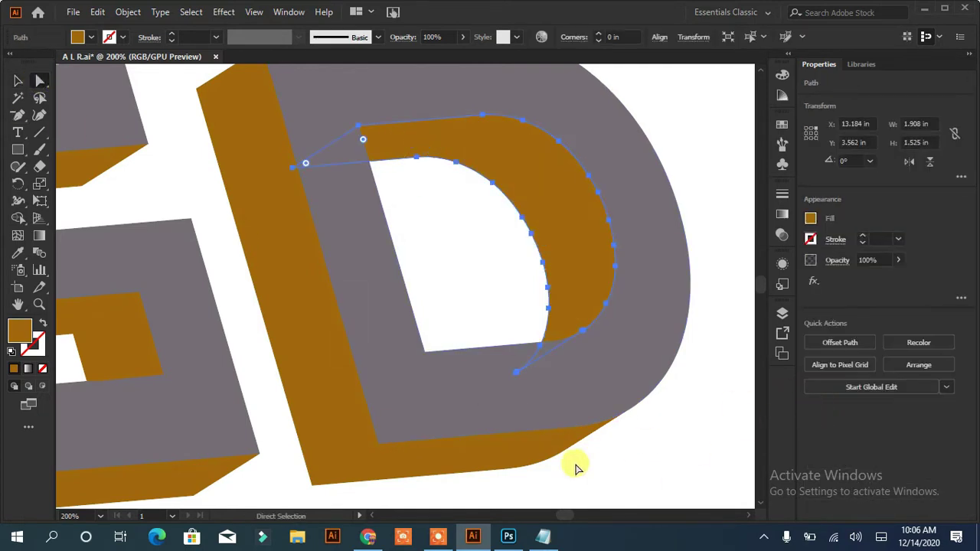
pyautogui.click(535, 448)
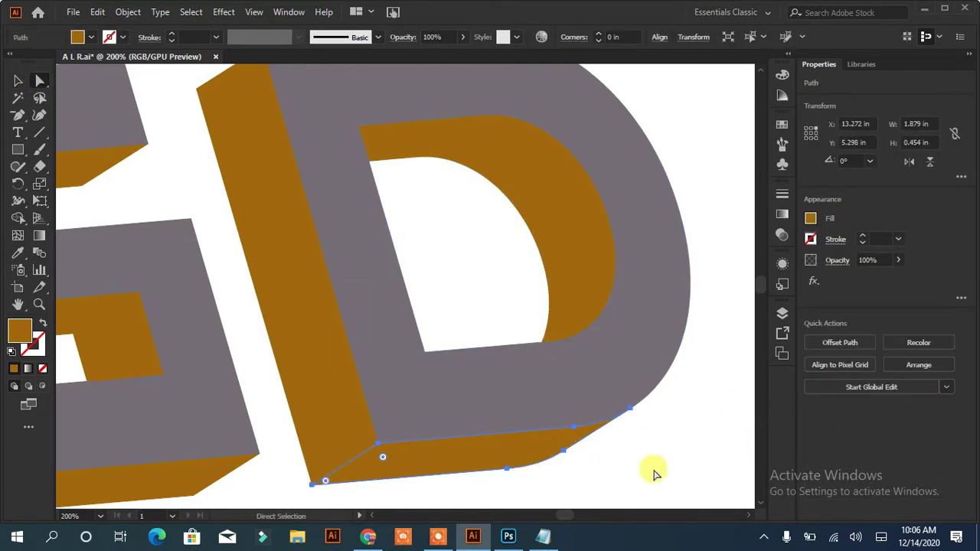
# Try uniting the gray G face with its brown side piece, then undo it.
pyautogui.click(376, 516)
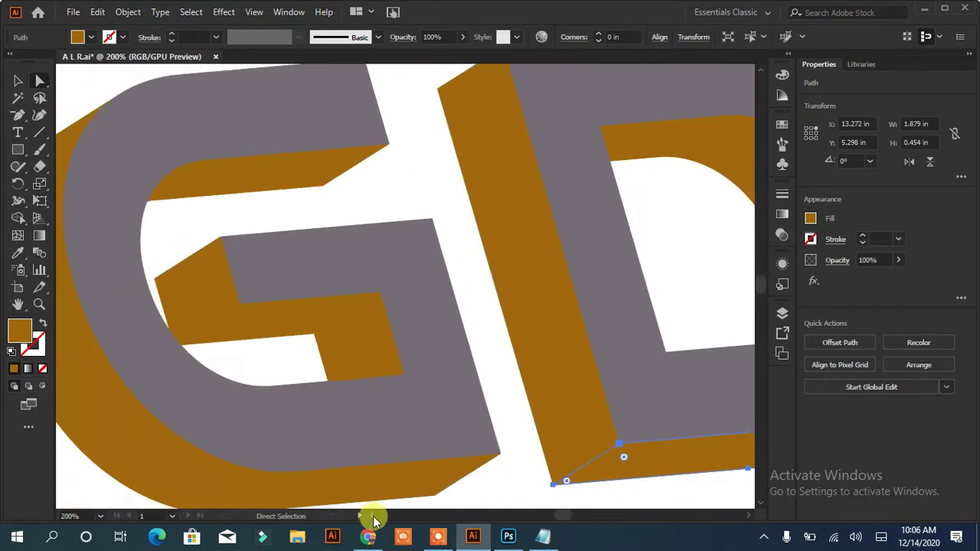
pyautogui.click(260, 484)
pyautogui.keyDown('shift'); pyautogui.click(259, 458); pyautogui.keyUp('shift')
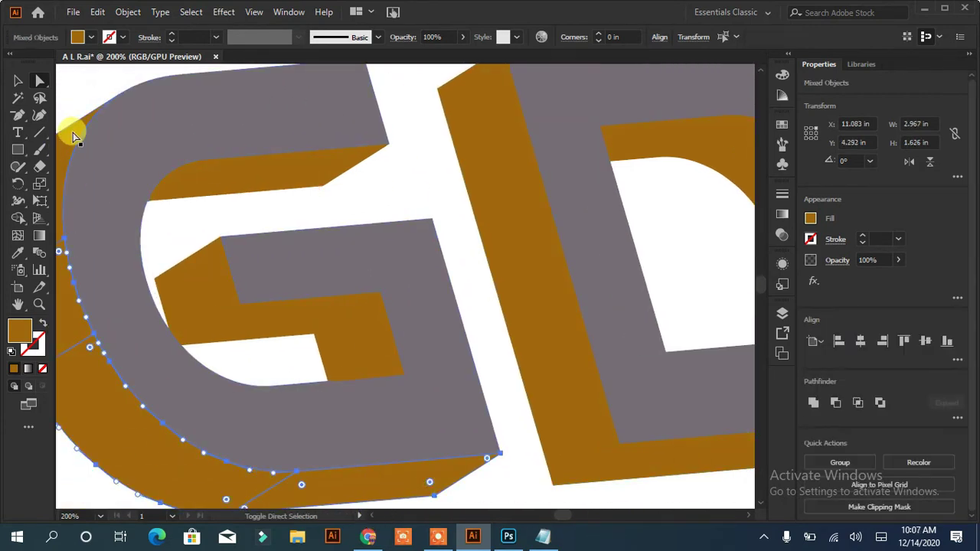
pyautogui.moveTo(295, 423); pyautogui.dragTo(398, 444)
pyautogui.click(812, 402)
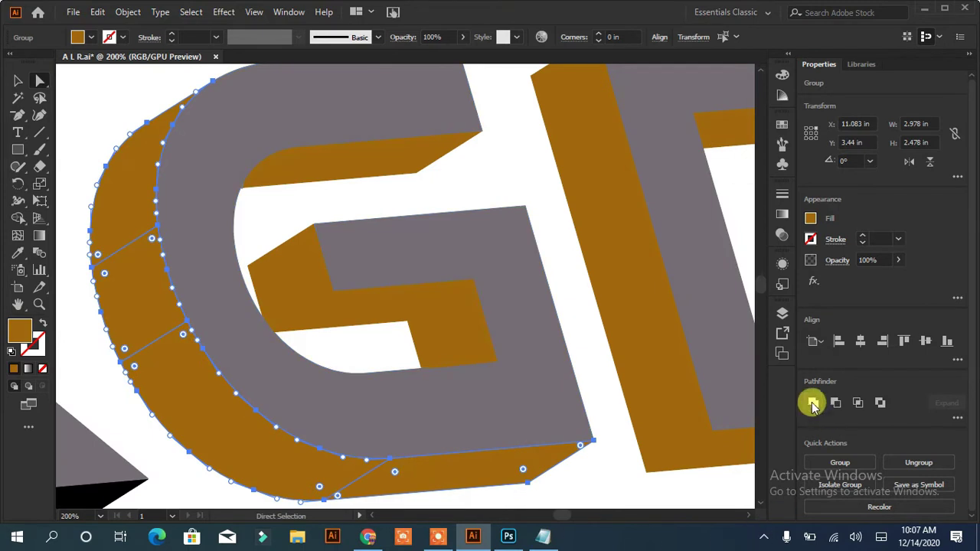
pyautogui.hotkey('ctrl', 'z')
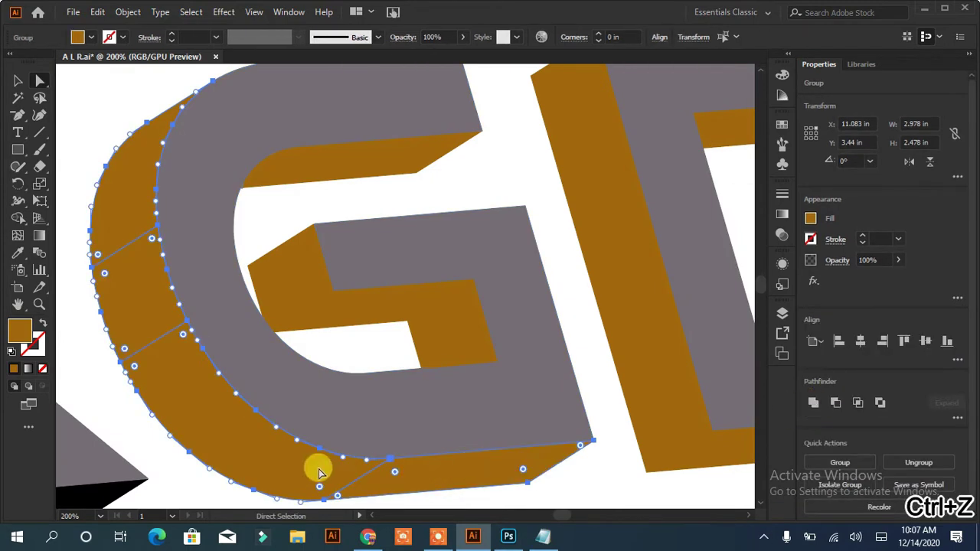
# Expand Appearance on the G's curved brown side pieces, then pan over to the R.
pyautogui.click(494, 478)
pyautogui.click(493, 473)
pyautogui.keyDown('shift'); pyautogui.click(339, 469); pyautogui.keyUp('shift')
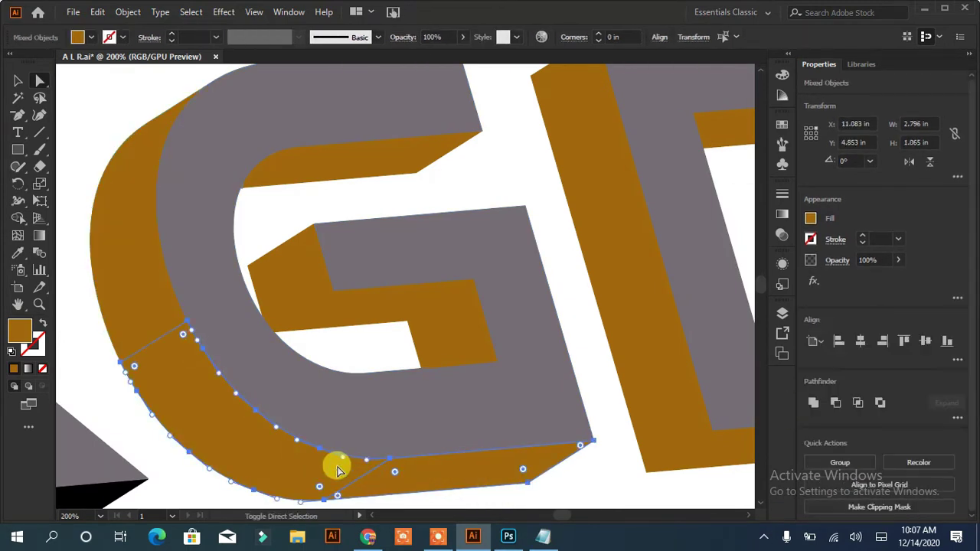
pyautogui.keyDown('shift'); pyautogui.click(135, 157); pyautogui.keyUp('shift')
pyautogui.keyDown('shift'); pyautogui.click(130, 271); pyautogui.keyUp('shift')
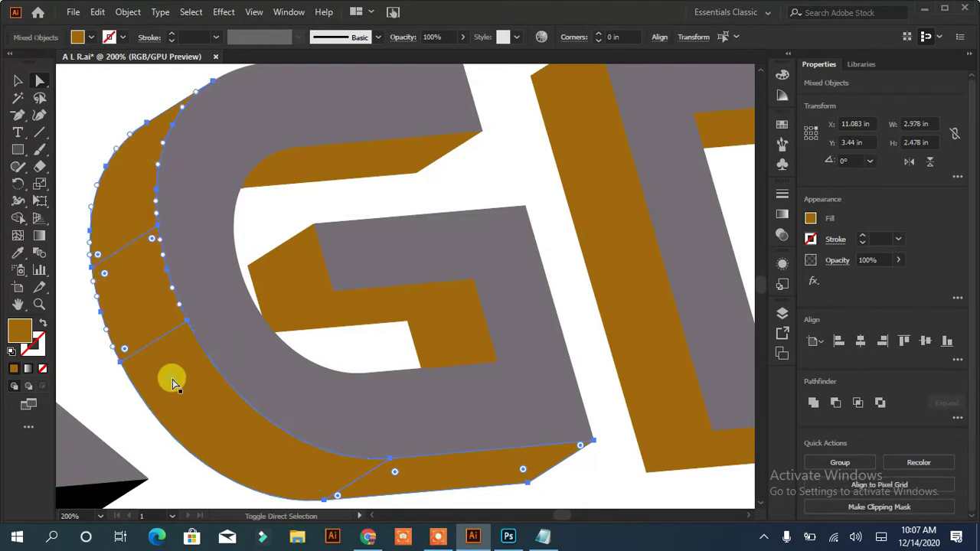
pyautogui.keyDown('shift'); pyautogui.click(173, 381); pyautogui.keyUp('shift')
pyautogui.click(18, 218)
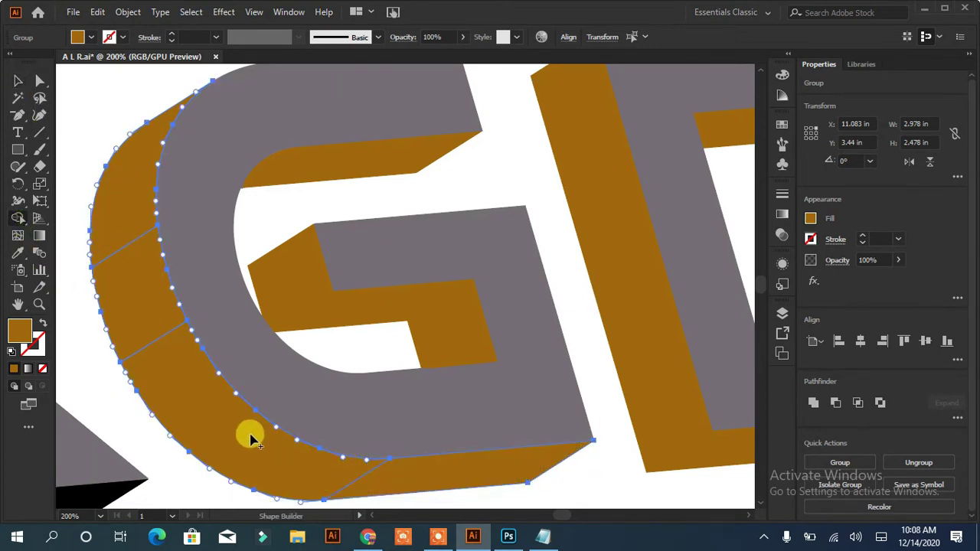
pyautogui.click(126, 13)
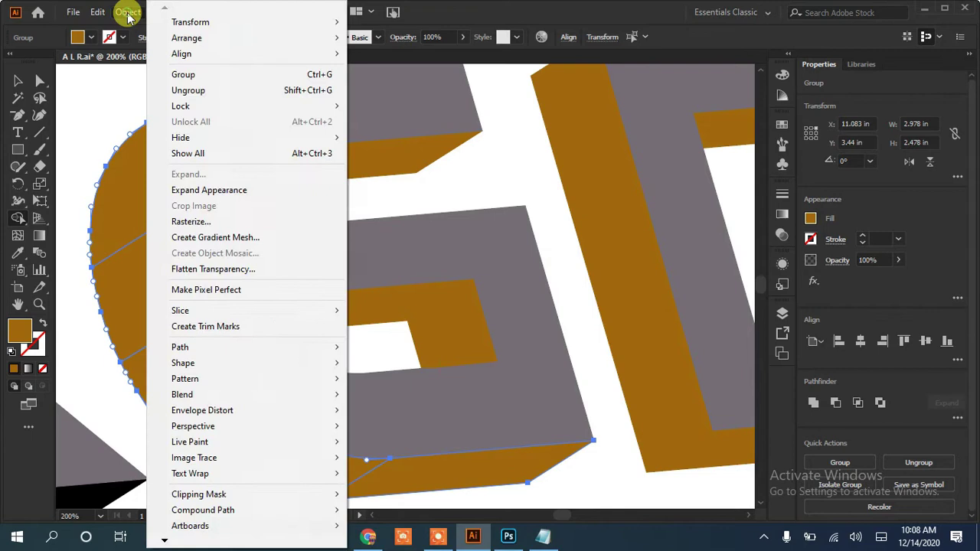
pyautogui.click(205, 189)
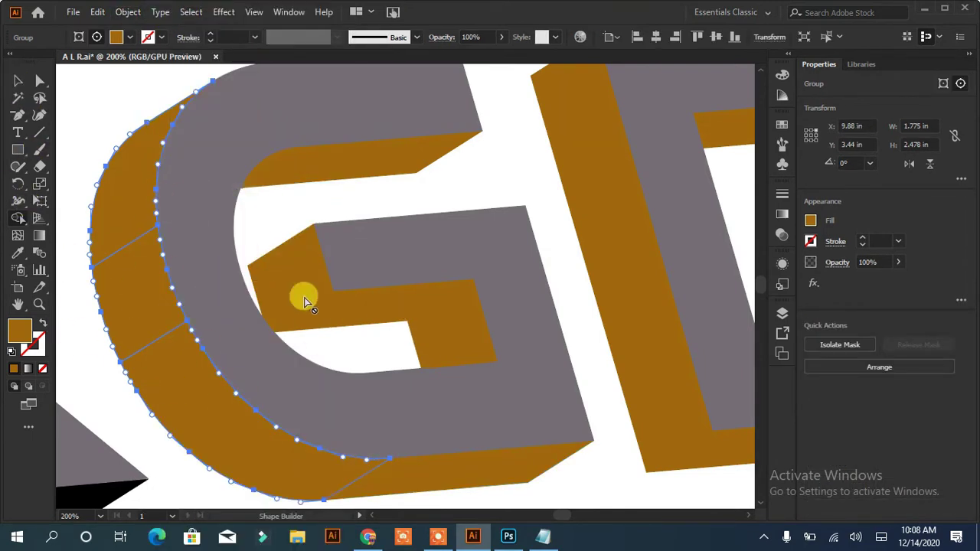
pyautogui.click(39, 82)
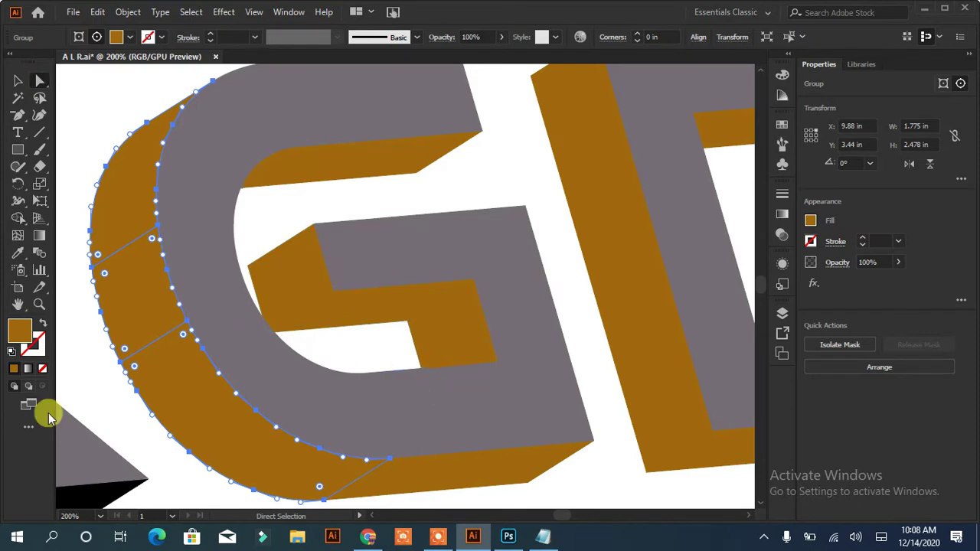
pyautogui.moveTo(204, 333)
pyautogui.mouseDown()
pyautogui.moveTo(628, 284)
pyautogui.moveTo(671, 314)
pyautogui.mouseUp()
# Recolour all of the R's black extrusion faces with the G's orange using the Eyedropper.
pyautogui.click(539, 449)
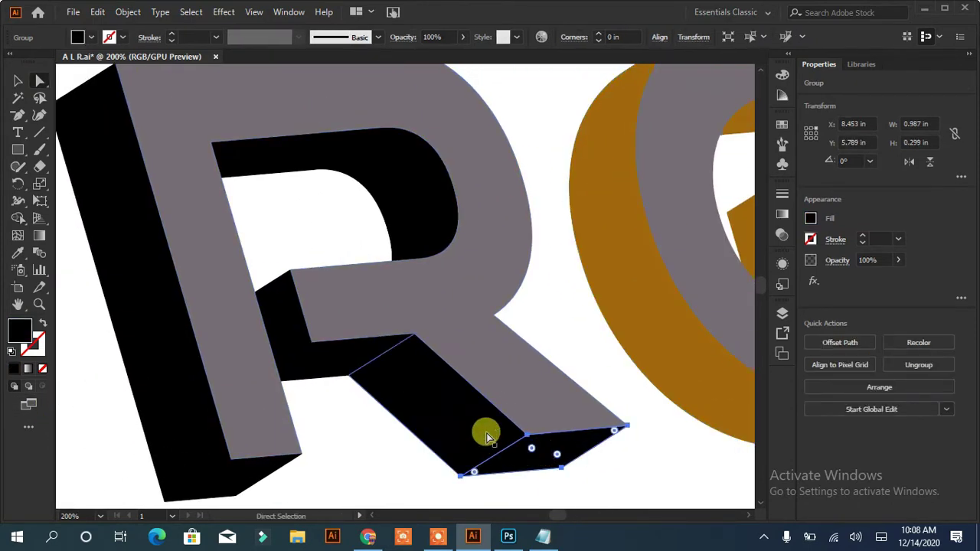
pyautogui.keyDown('shift'); pyautogui.click(327, 365); pyautogui.keyUp('shift')
pyautogui.keyDown('shift'); pyautogui.click(376, 387); pyautogui.keyUp('shift')
pyautogui.keyDown('shift'); pyautogui.click(411, 212); pyautogui.keyUp('shift')
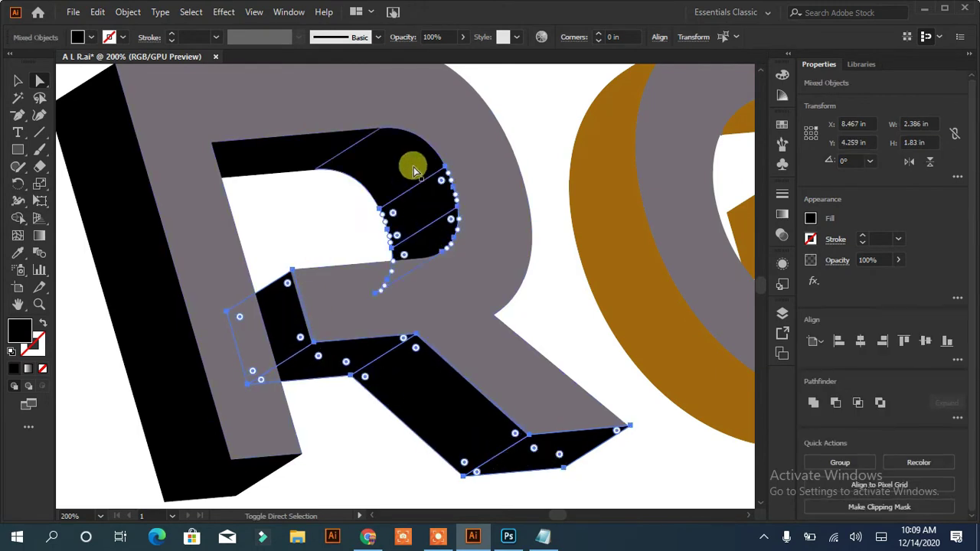
pyautogui.keyDown('shift'); pyautogui.click(414, 170); pyautogui.keyUp('shift')
pyautogui.keyDown('shift'); pyautogui.click(140, 225); pyautogui.keyUp('shift')
pyautogui.keyDown('shift'); pyautogui.click(234, 472); pyautogui.keyUp('shift')
pyautogui.click(17, 252)
pyautogui.click(628, 248)
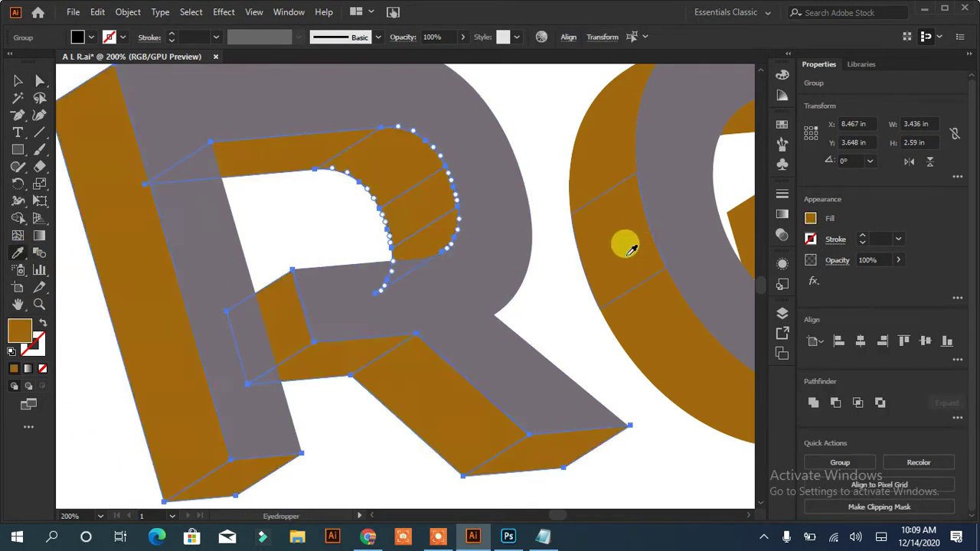
# Fit the artboard in view (Ctrl+0) and select the R's grey front face for a swatch fill.
pyautogui.click(18, 81)
pyautogui.click(258, 475)
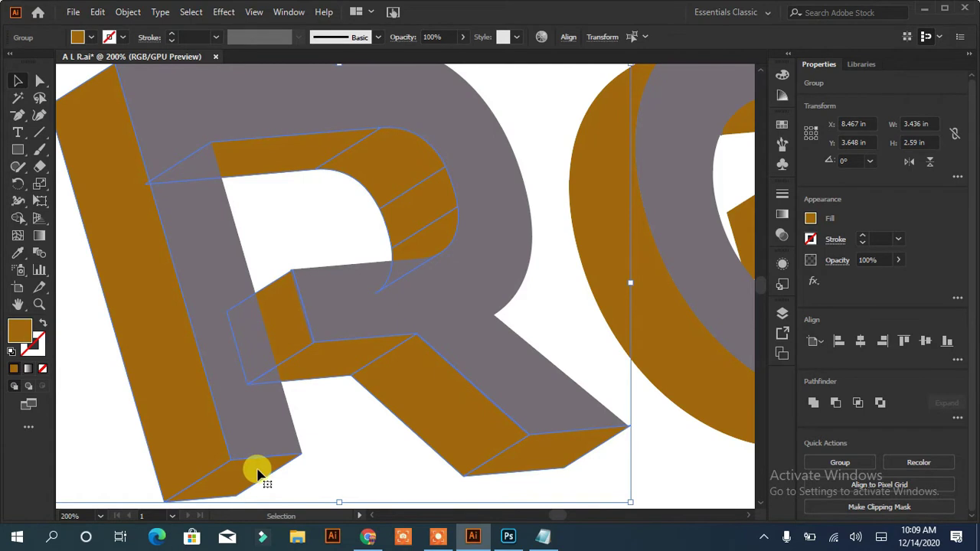
pyautogui.hotkey('ctrl', '0')
pyautogui.click(440, 420)
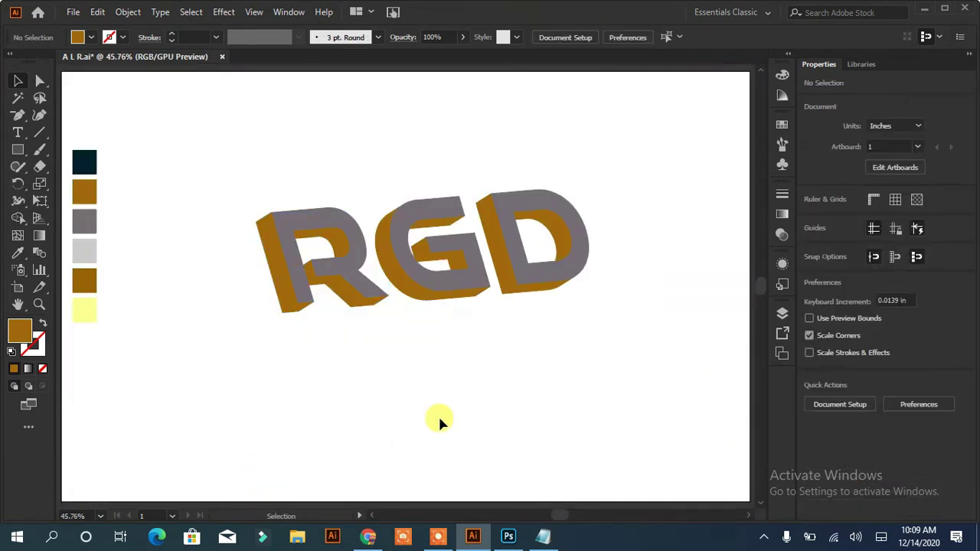
pyautogui.click(285, 295)
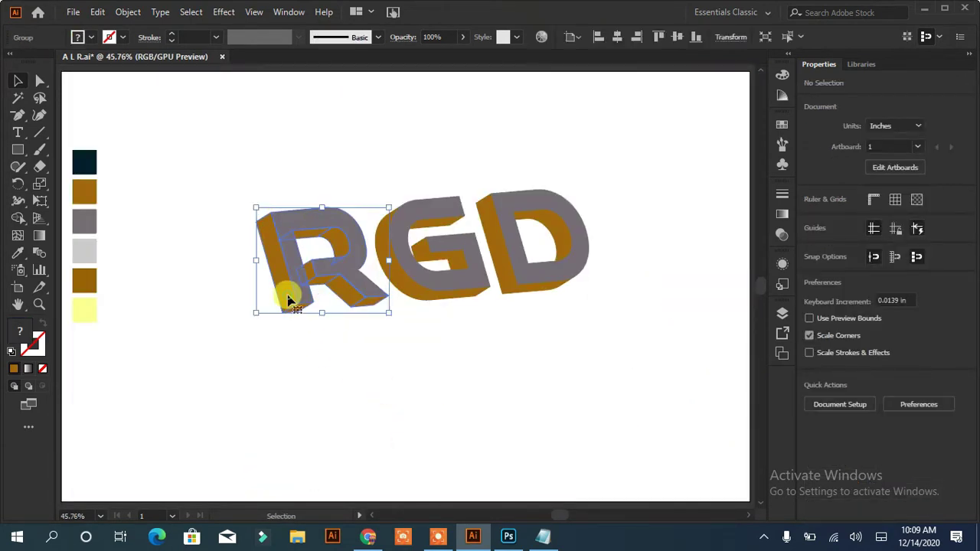
pyautogui.click(40, 80)
pyautogui.click(284, 219)
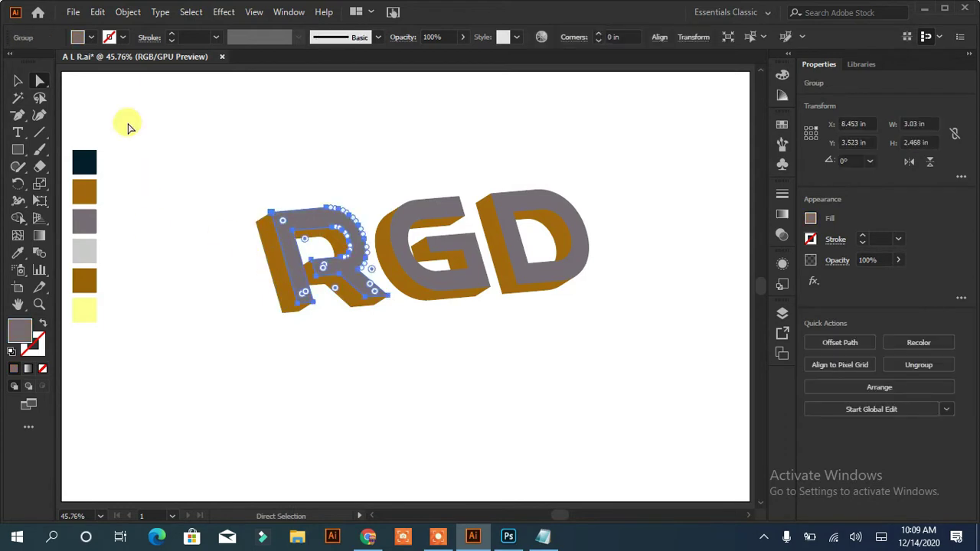
pyautogui.click(122, 37)
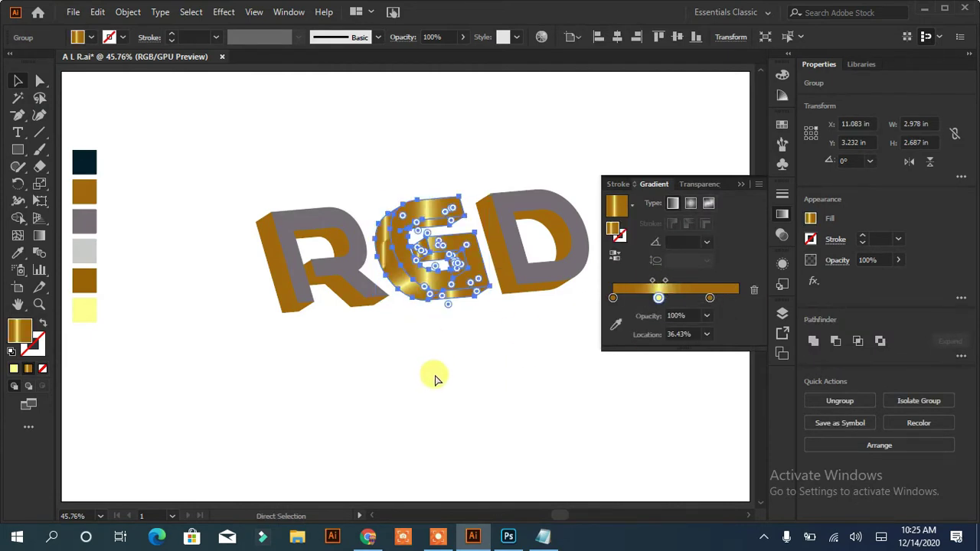
# Undo the G's full gradient and apply a gradient to one small G piece.
pyautogui.hotkey('ctrl', 'z')
pyautogui.press('a')
pyautogui.click(393, 375)
pyautogui.click(420, 255)
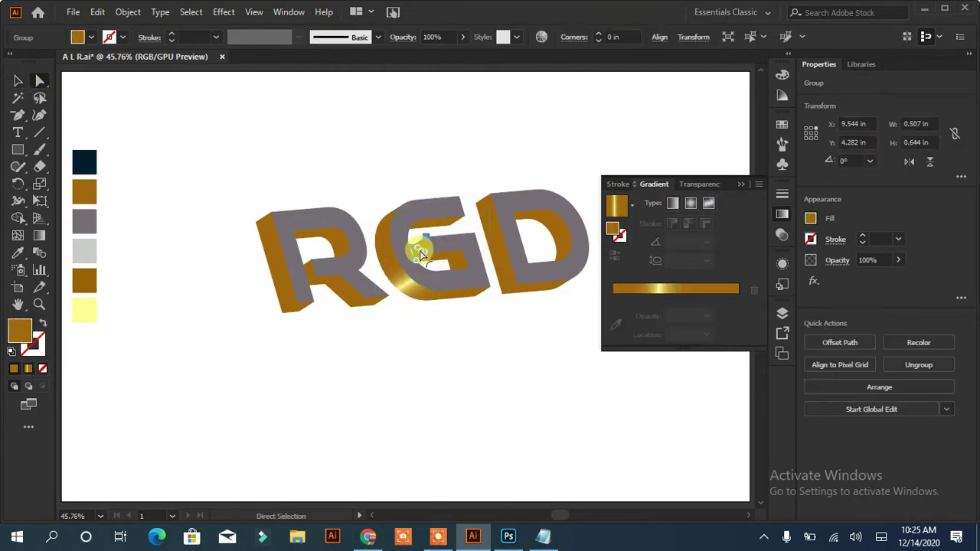
pyautogui.press('g')
pyautogui.click(405, 269)
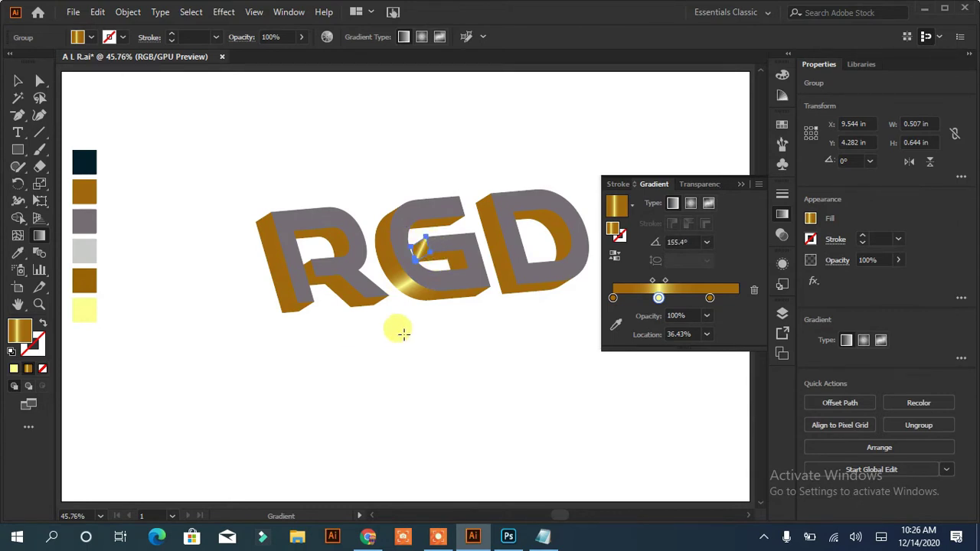
# Give another small G piece the gold gradient angled about -72°.
pyautogui.click(21, 84)
pyautogui.click(455, 258)
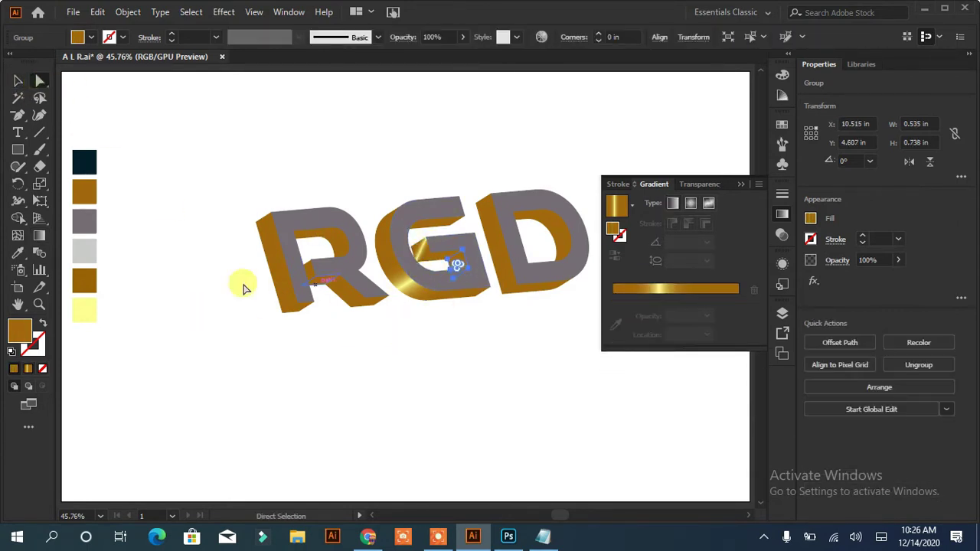
pyautogui.press('.')
pyautogui.press('g')
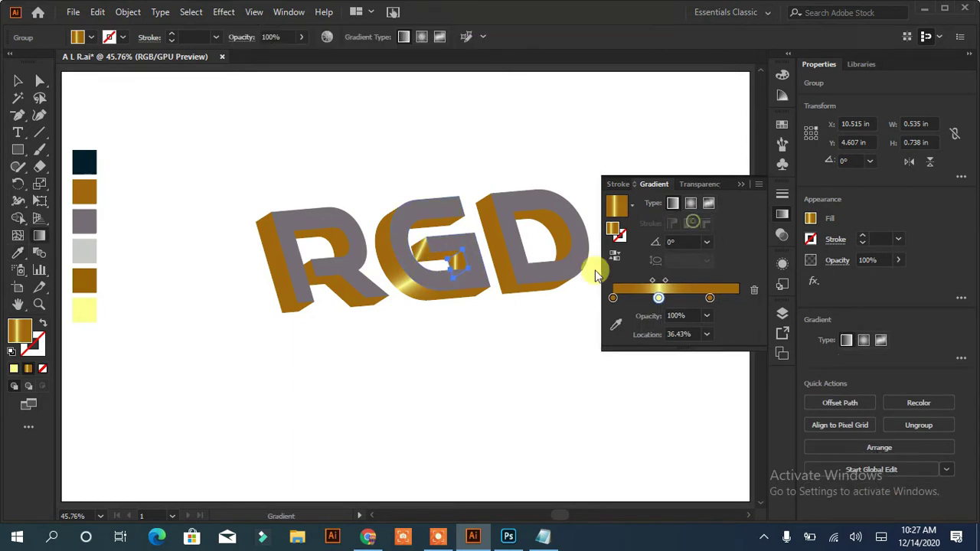
pyautogui.moveTo(446, 247); pyautogui.dragTo(461, 290)
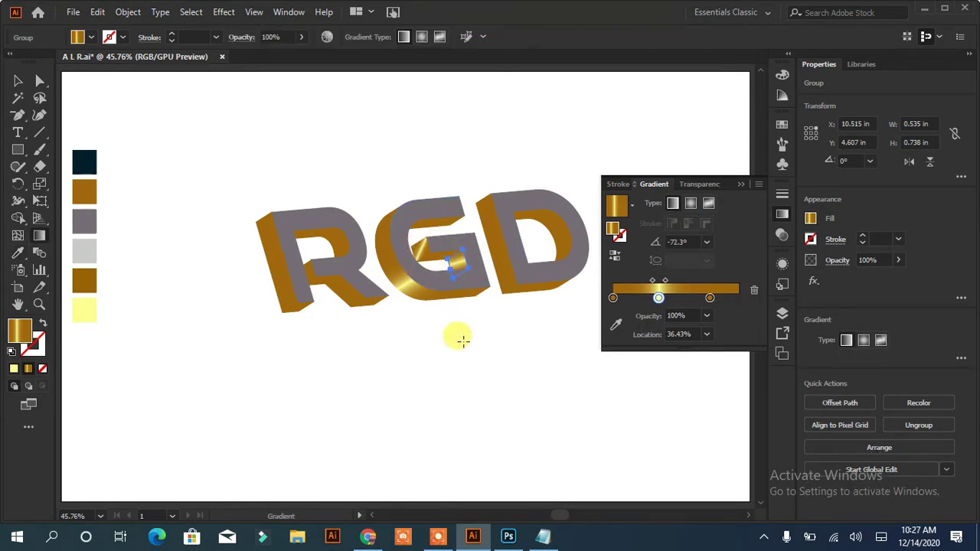
# Try the gold gradient on the whole G, undo it, and select the G's bottom piece.
pyautogui.press('v')
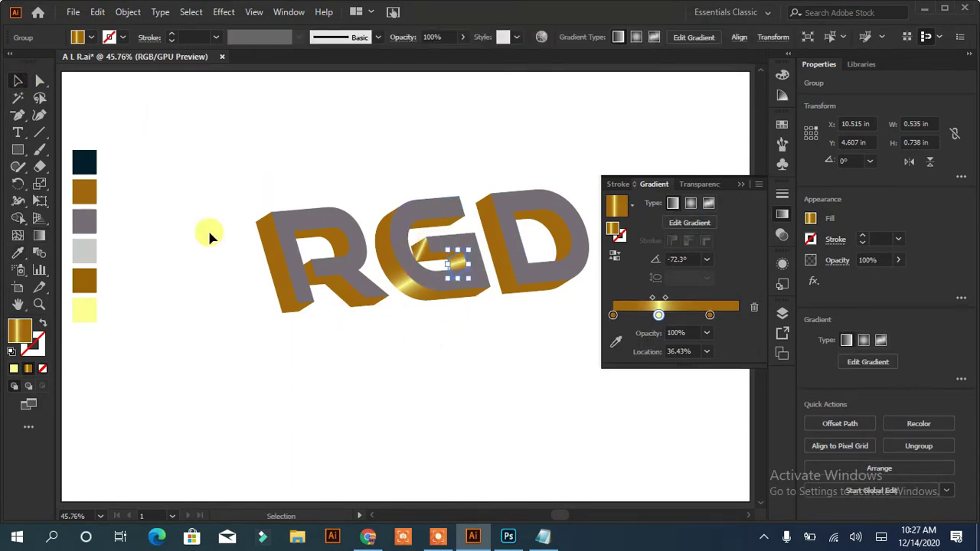
pyautogui.click(207, 233)
pyautogui.click(437, 299)
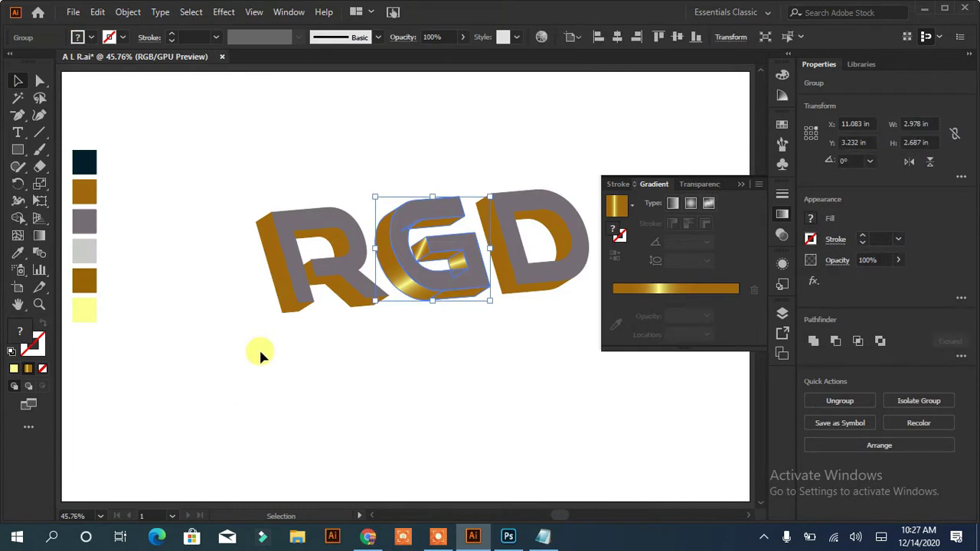
pyautogui.click(29, 260)
pyautogui.click(404, 274)
pyautogui.hotkey('ctrl', 'z')
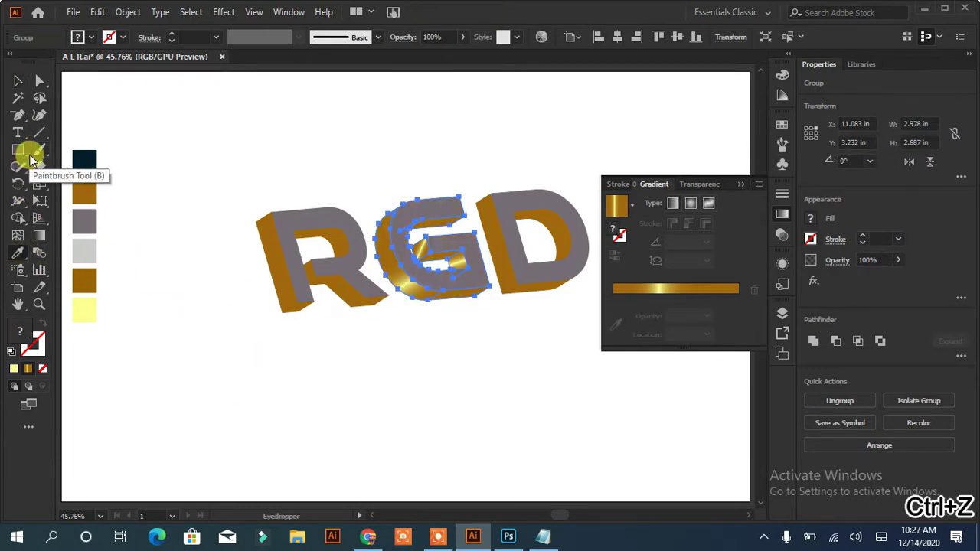
pyautogui.click(39, 80)
pyautogui.click(470, 291)
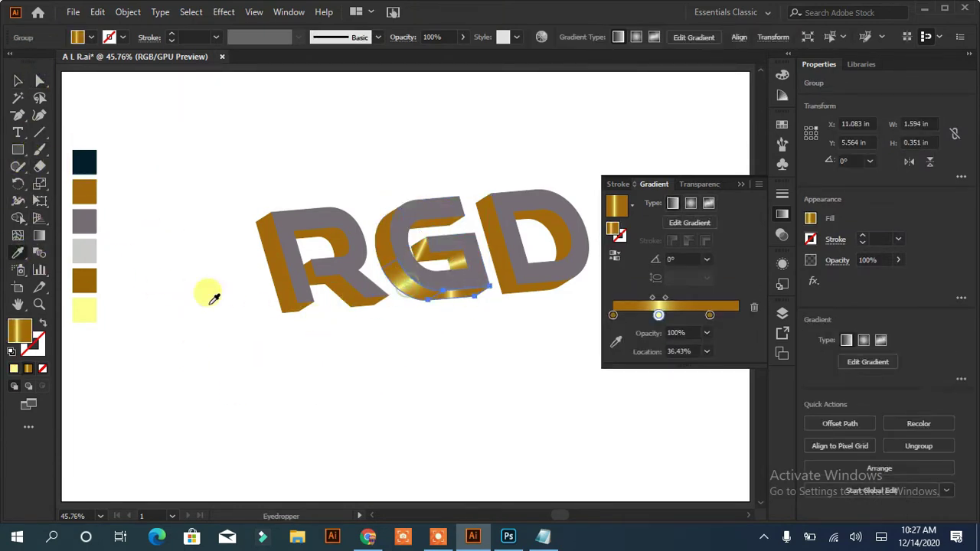
# Drag a near-horizontal gold gradient across the G's bottom face, first stop near 22%.
pyautogui.press('v')
pyautogui.click(164, 284)
pyautogui.click(458, 300)
pyautogui.press('g')
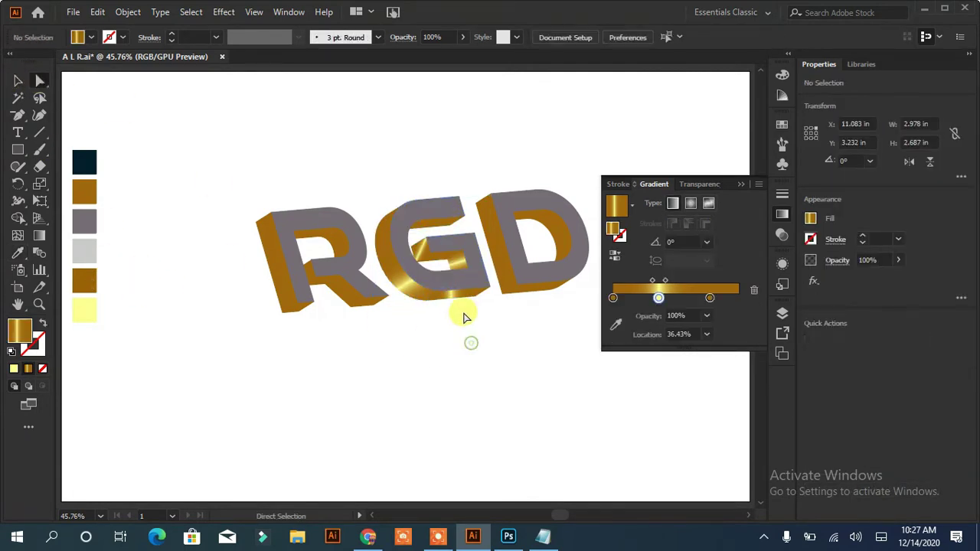
pyautogui.moveTo(452, 272); pyautogui.dragTo(481, 350)
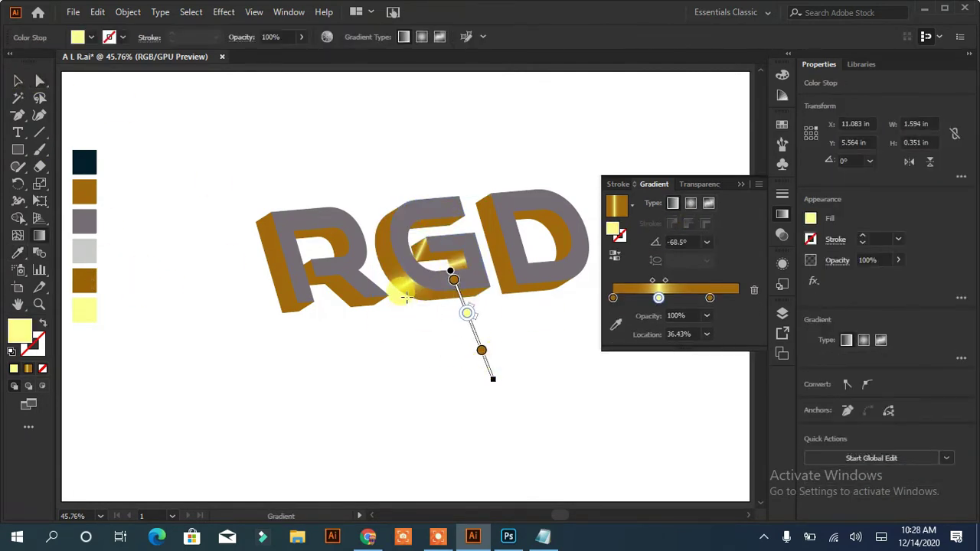
pyautogui.moveTo(404, 297); pyautogui.dragTo(486, 292)
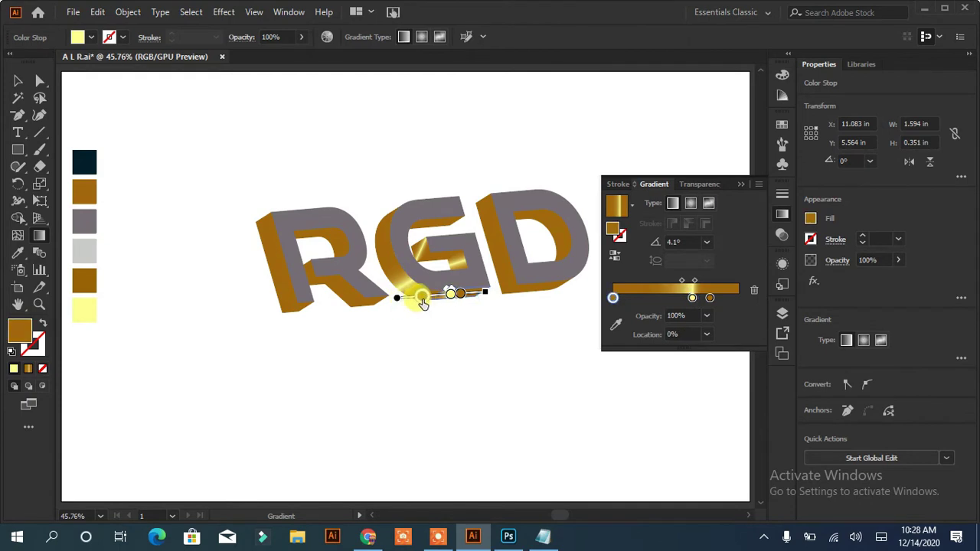
pyautogui.moveTo(407, 298); pyautogui.dragTo(441, 296)
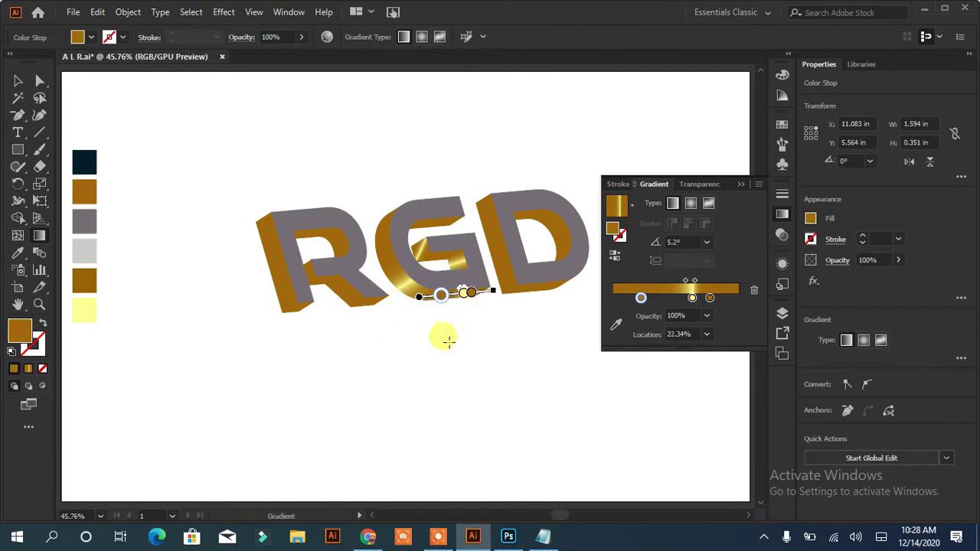
# Set the bottom face's gradient angle to 122° and shift its midpoint left.
pyautogui.press('a')
pyautogui.moveTo(372, 193); pyautogui.dragTo(433, 348)
pyautogui.click(466, 297)
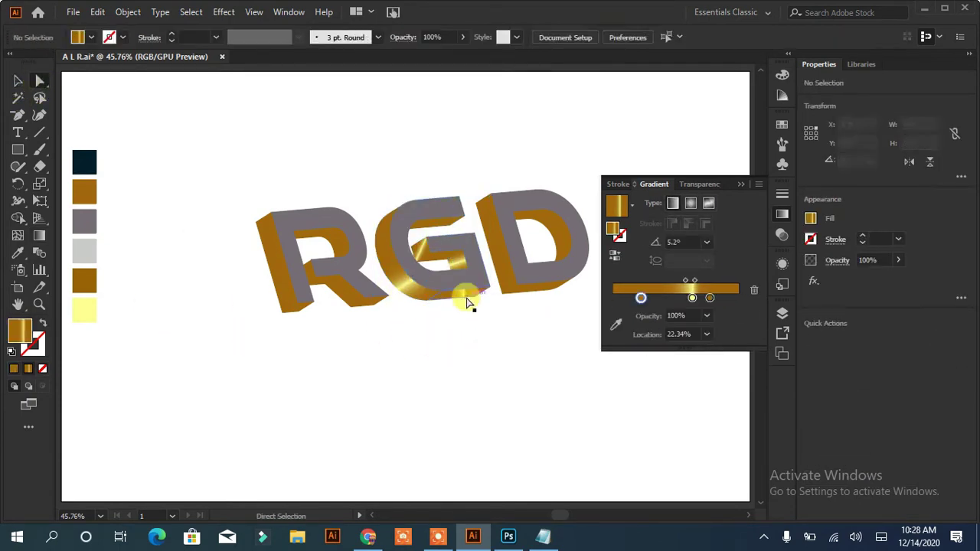
pyautogui.click(707, 259)
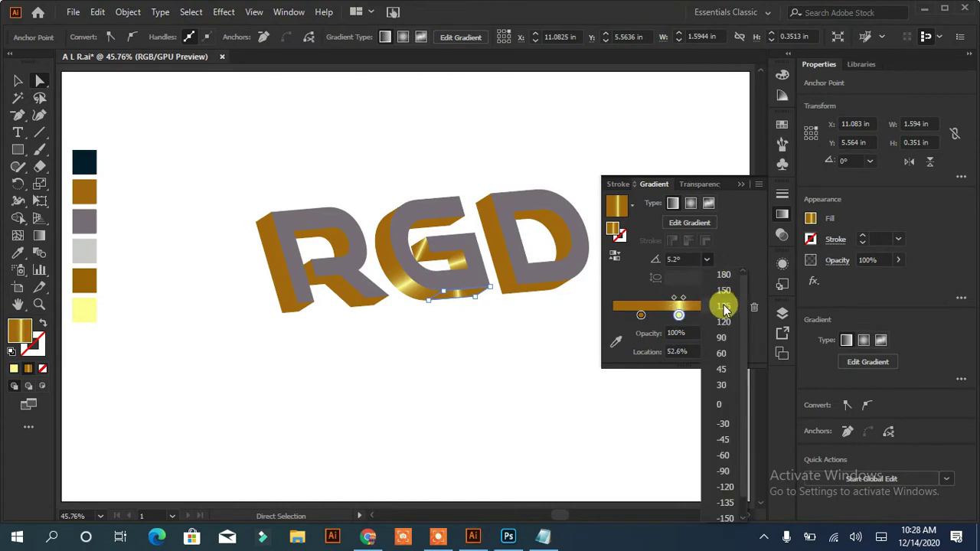
pyautogui.click(724, 304)
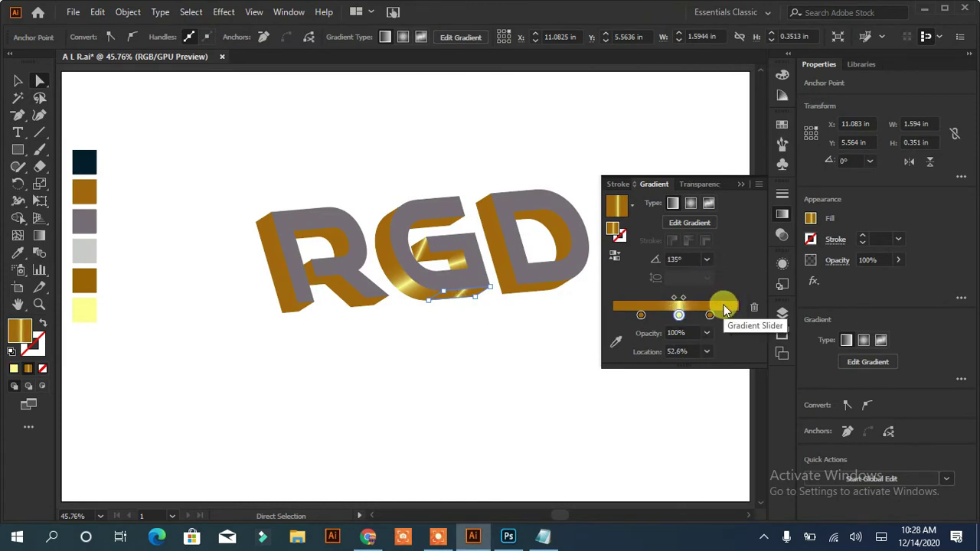
pyautogui.doubleClick(674, 258)
pyautogui.write('122')
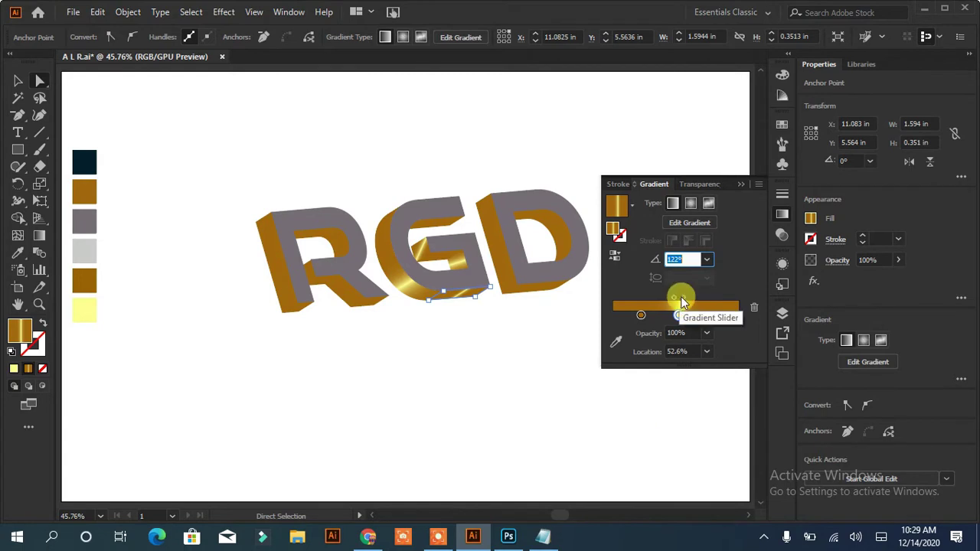
pyautogui.moveTo(682, 299); pyautogui.dragTo(669, 303)
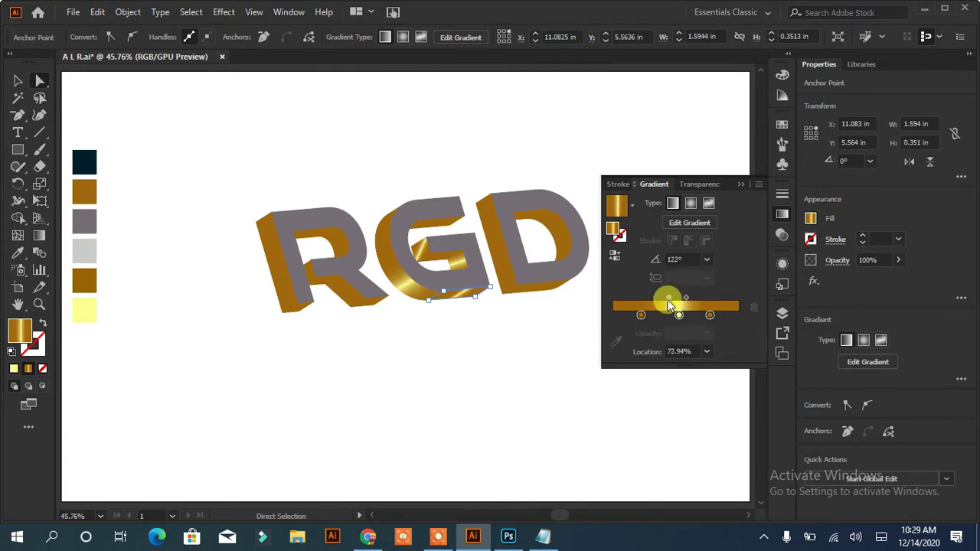
pyautogui.click(543, 376)
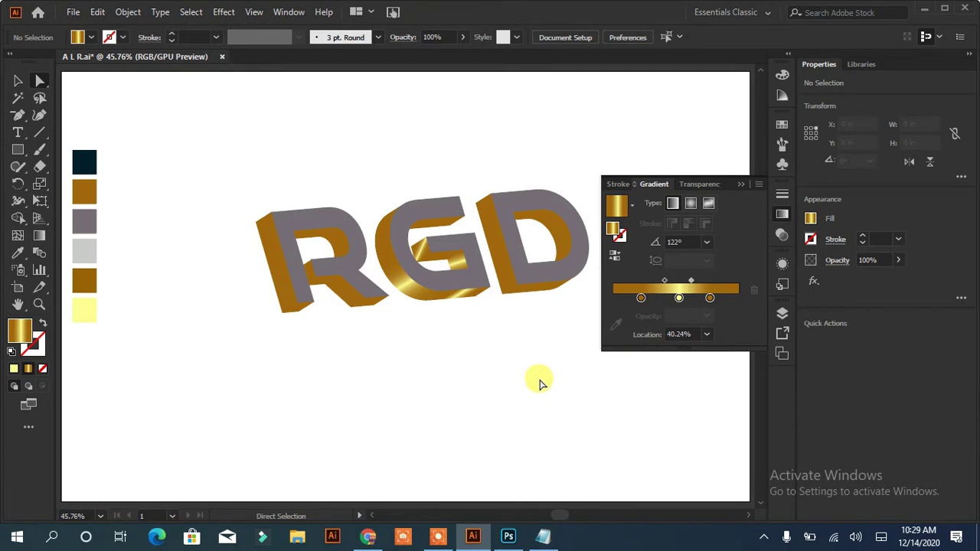
# Copy the gold gradient onto two small G pieces, angling the second at 123°.
pyautogui.click(387, 251)
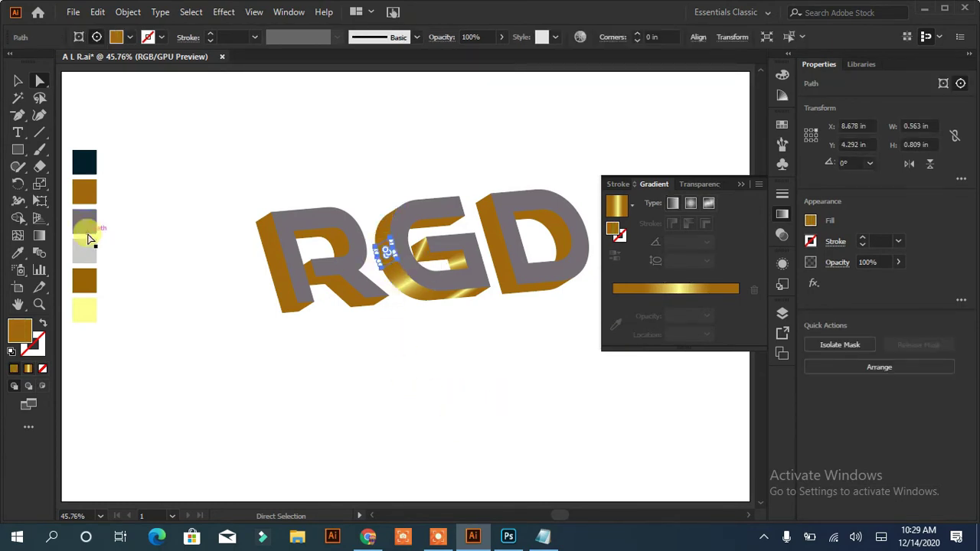
pyautogui.press('i')
pyautogui.click(417, 260)
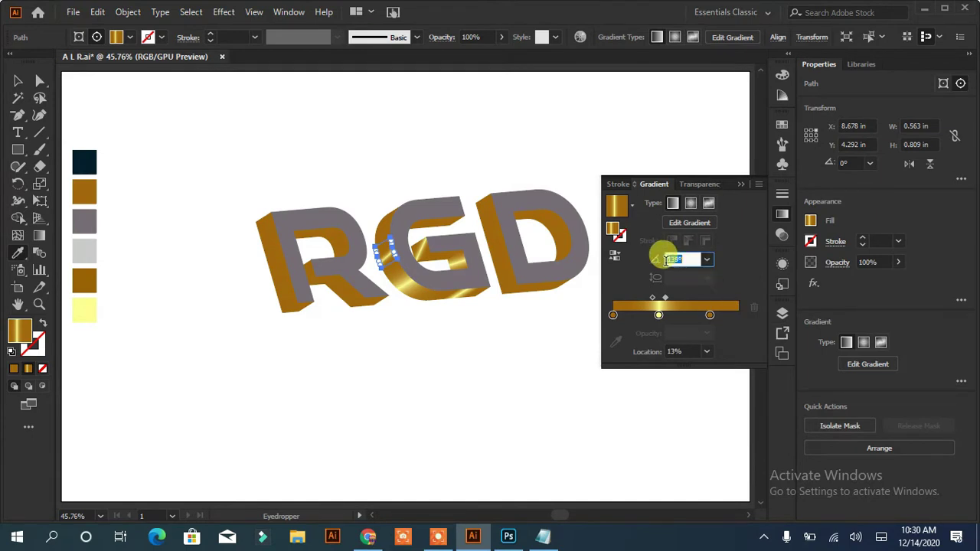
pyautogui.click(18, 80)
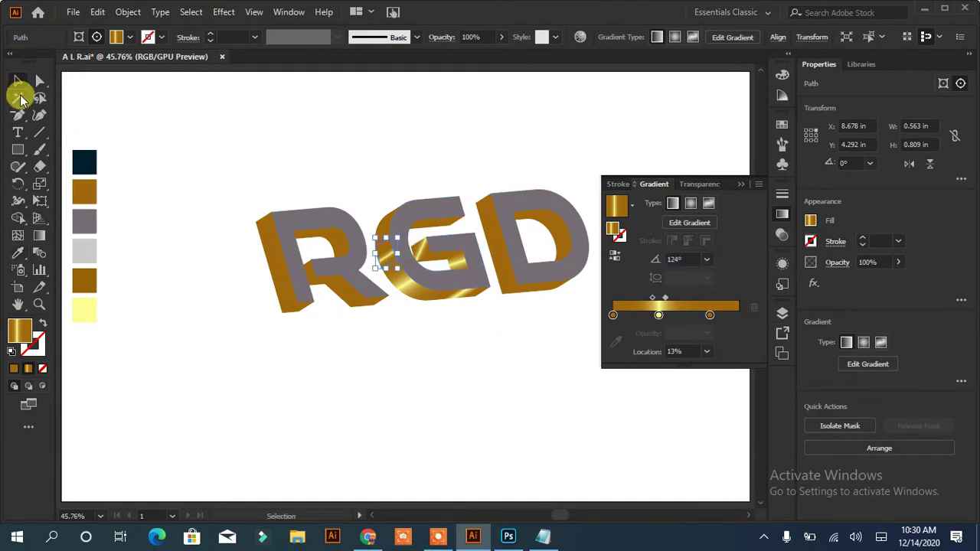
pyautogui.click(362, 339)
pyautogui.click(40, 80)
pyautogui.click(414, 254)
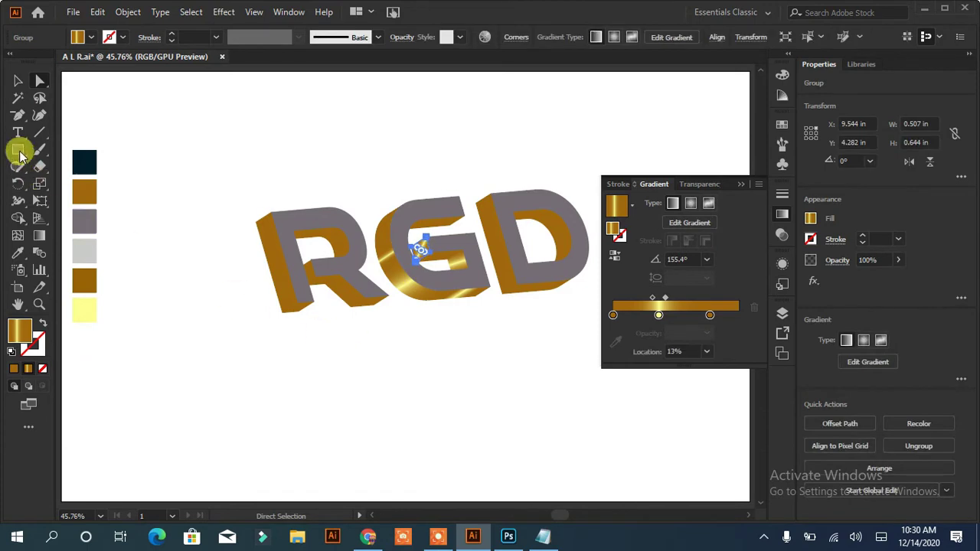
pyautogui.click(17, 252)
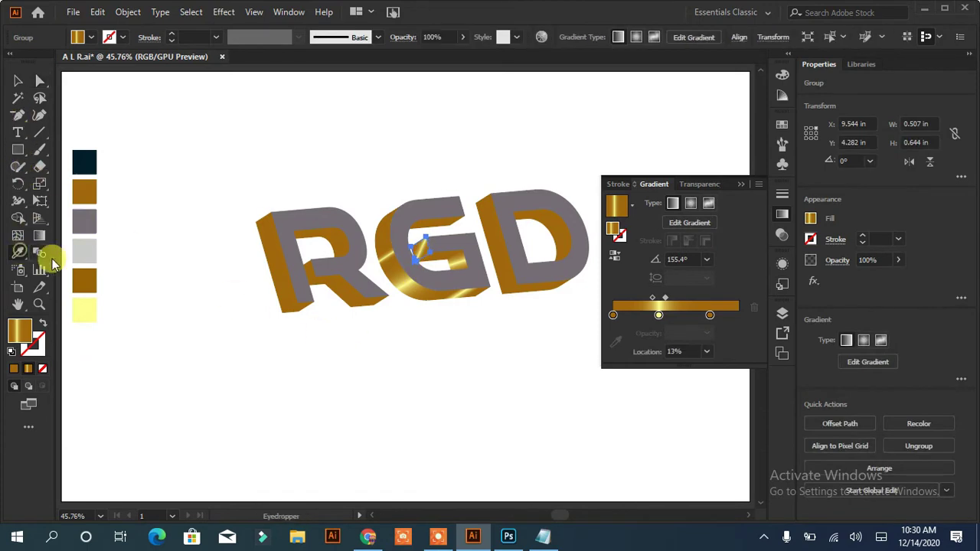
pyautogui.click(676, 261)
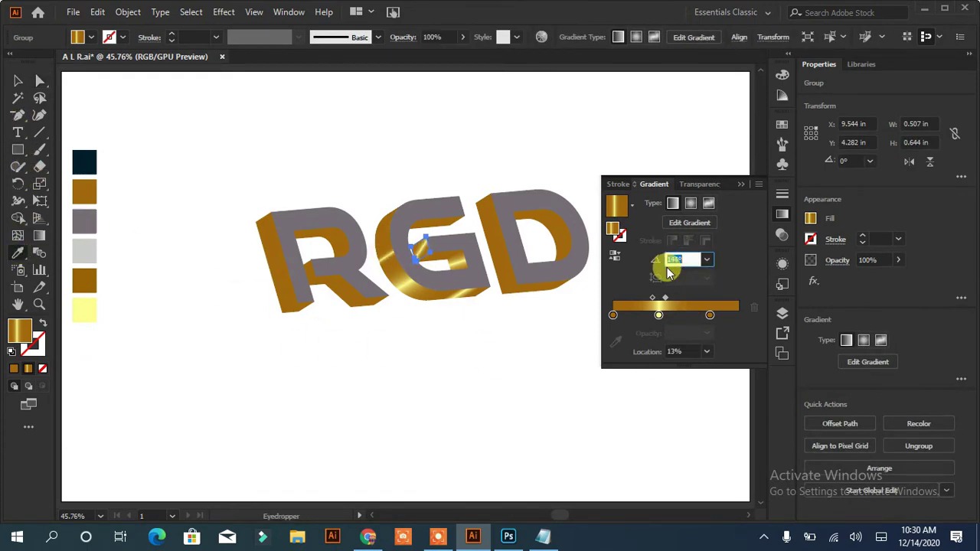
pyautogui.write('123')
pyautogui.moveTo(664, 297); pyautogui.dragTo(649, 297)
pyautogui.click(23, 114)
# Select the G's curved front face.
pyautogui.press('v')
pyautogui.click(168, 376)
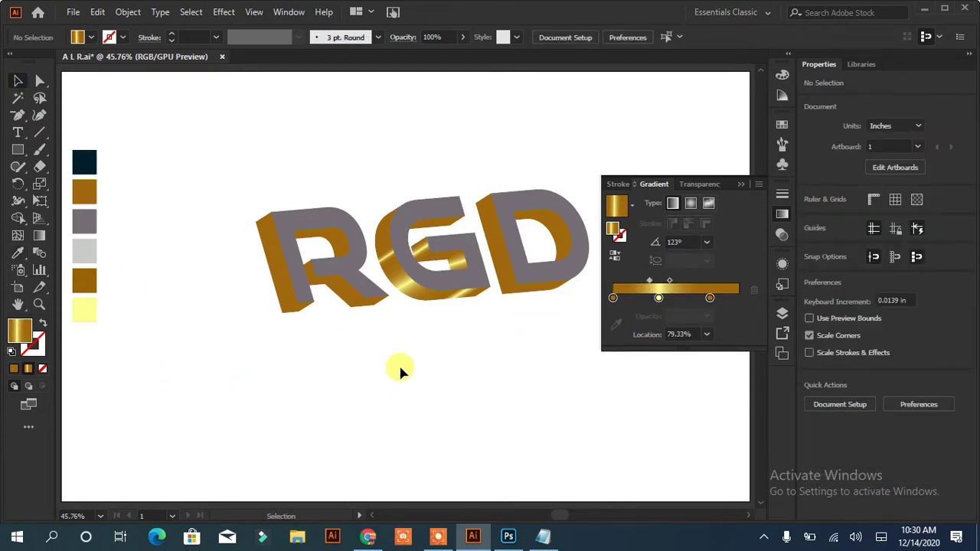
pyautogui.click(378, 225)
pyautogui.press('a')
pyautogui.click(387, 222)
# Copy the R's gold gradient onto the G's curved face and set its angle to 126°.
pyautogui.click(17, 252)
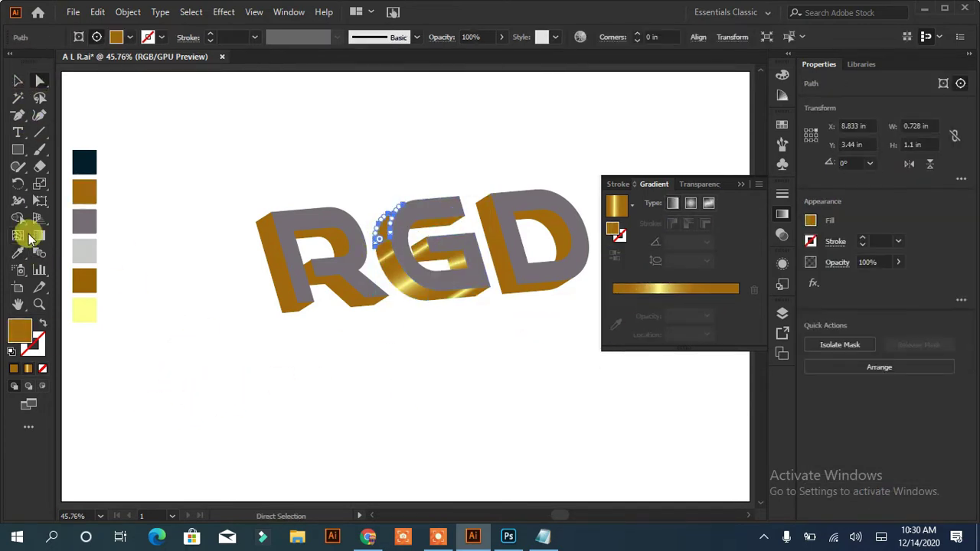
pyautogui.click(347, 285)
pyautogui.click(705, 260)
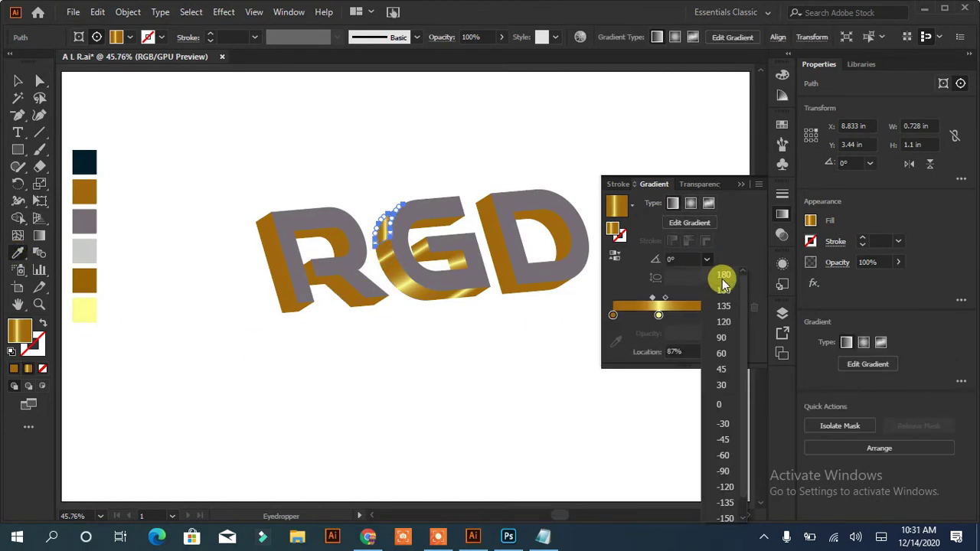
pyautogui.click(713, 274)
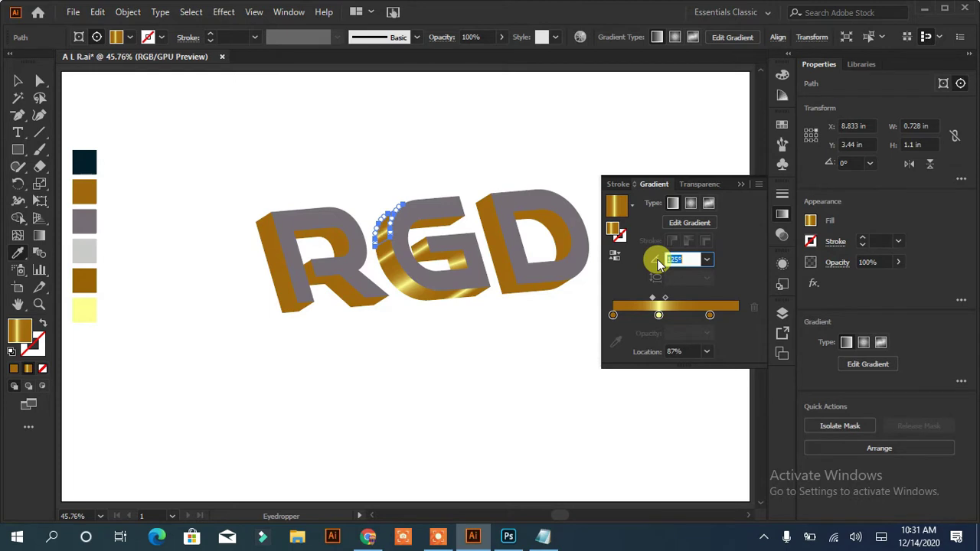
pyautogui.click(40, 81)
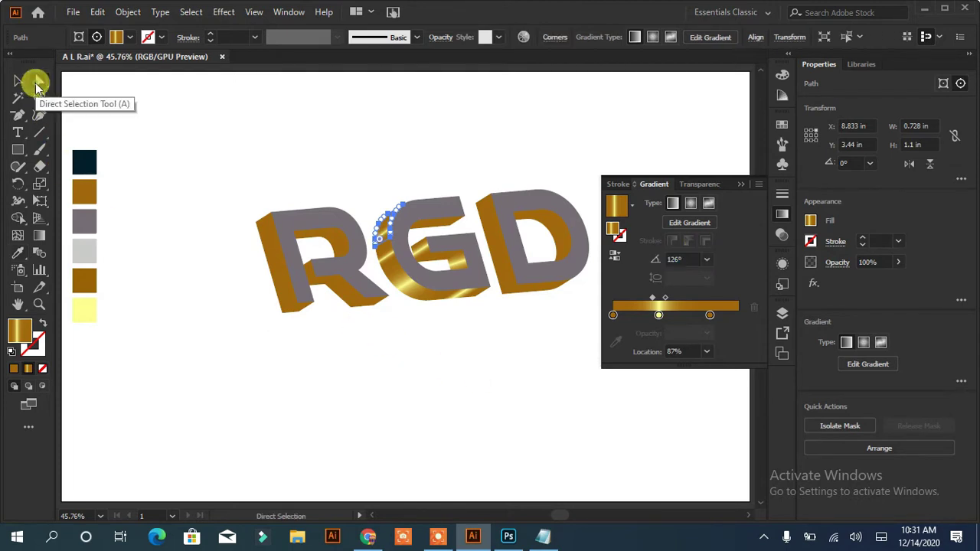
# Give a small inner G piece the gold gradient with its midpoint at 47.25%.
pyautogui.click(430, 275)
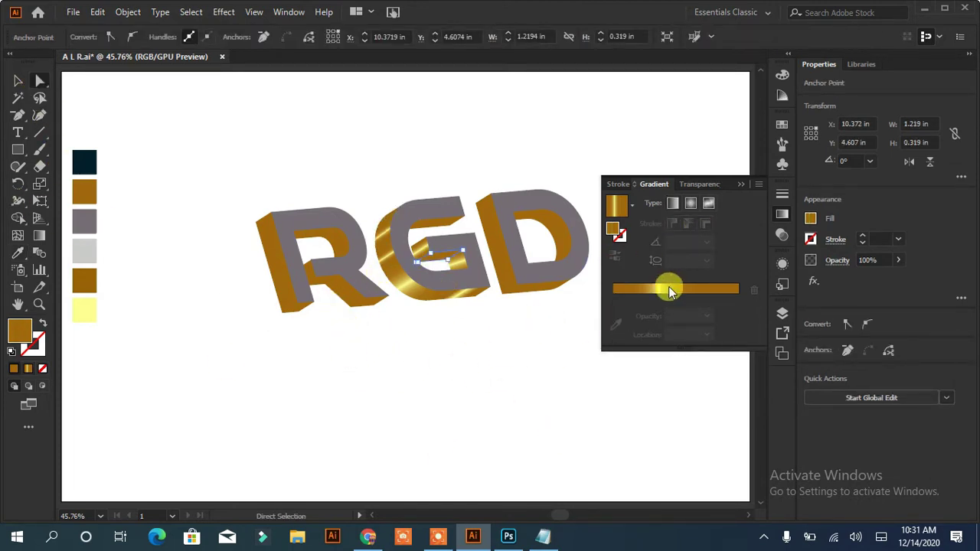
pyautogui.click(616, 206)
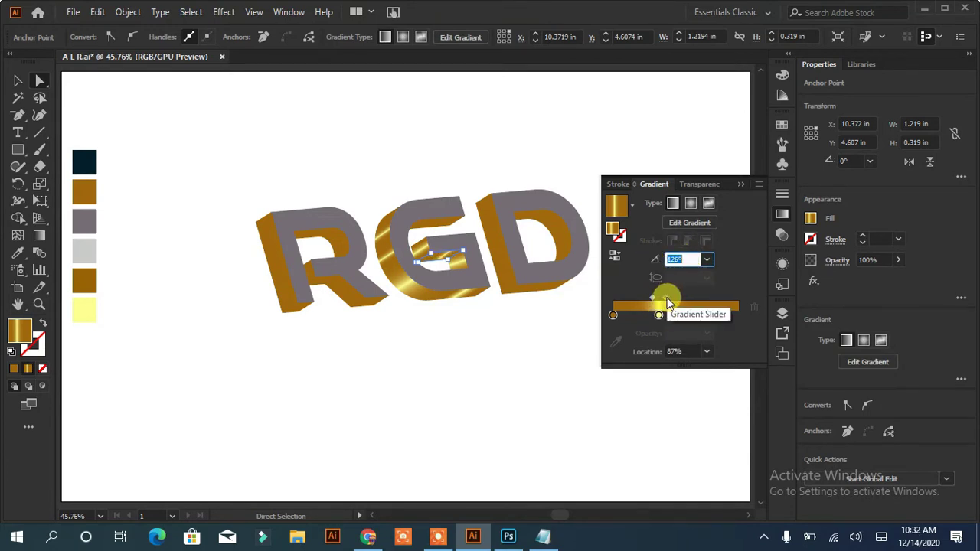
pyautogui.moveTo(665, 298); pyautogui.dragTo(684, 299)
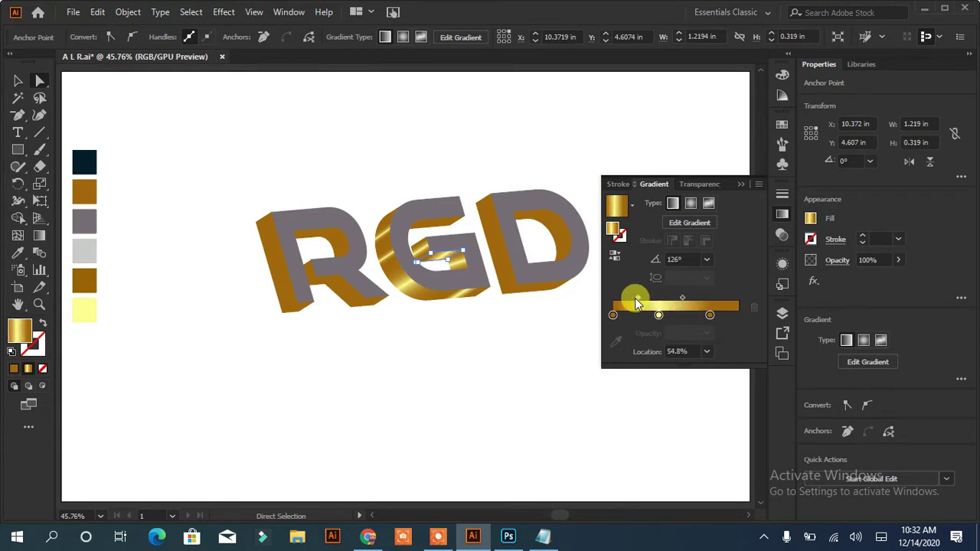
pyautogui.moveTo(684, 300); pyautogui.dragTo(681, 297)
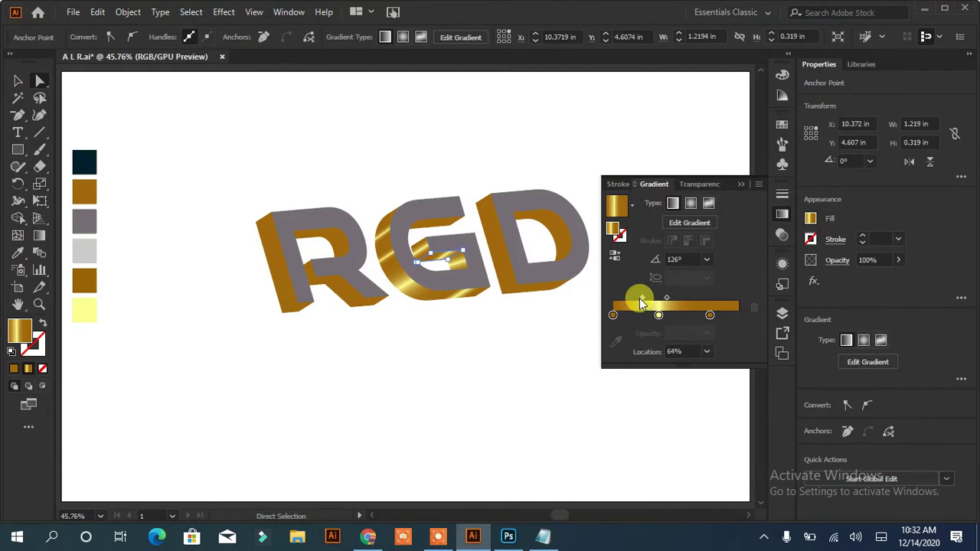
pyautogui.moveTo(650, 297); pyautogui.dragTo(683, 299)
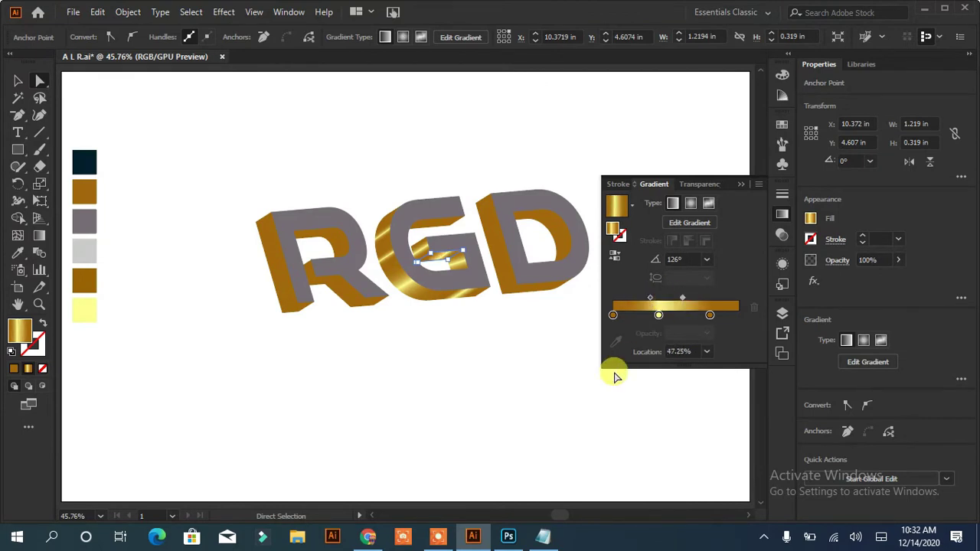
pyautogui.click(493, 380)
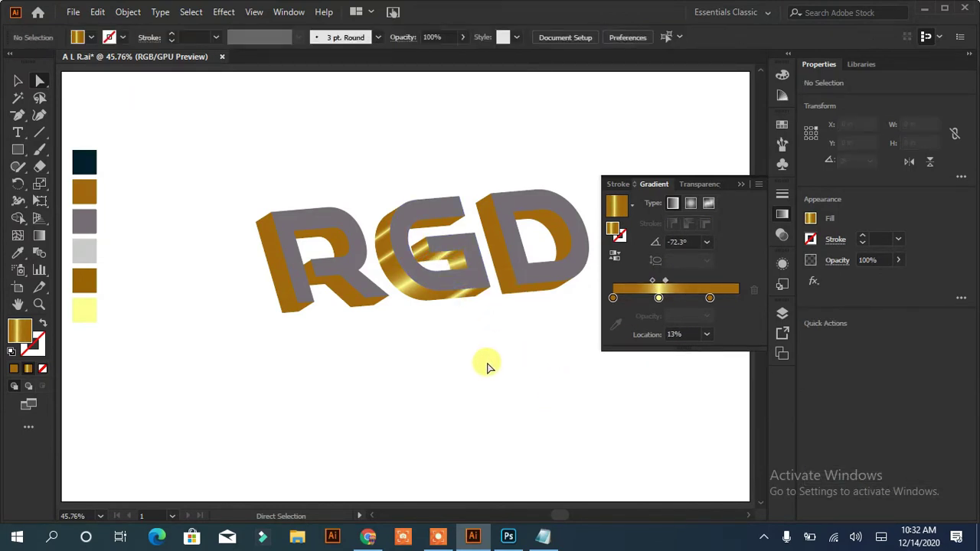
# Adjust gradient midpoints on the R–G junction path and the G's top path, the latter to 13%.
pyautogui.click(384, 255)
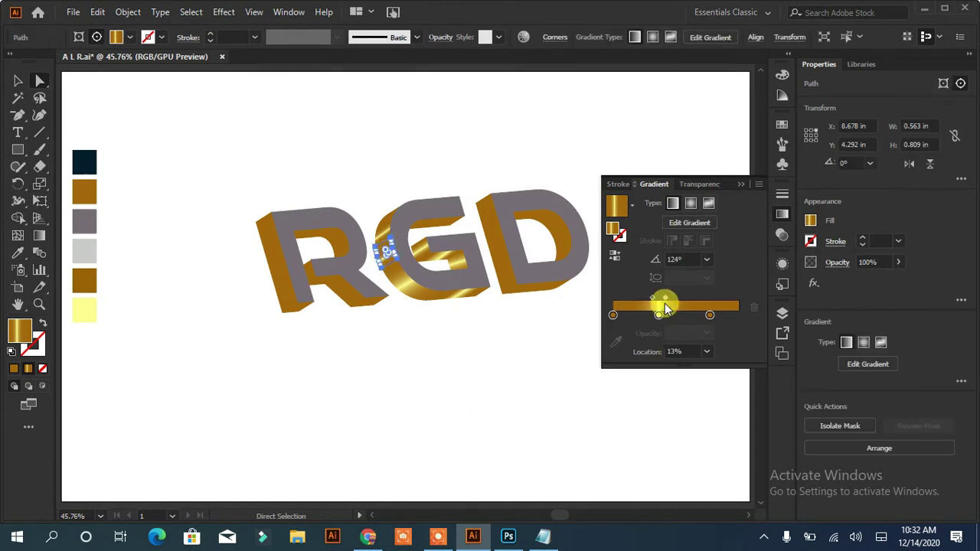
pyautogui.moveTo(651, 300); pyautogui.dragTo(646, 299)
pyautogui.click(669, 300)
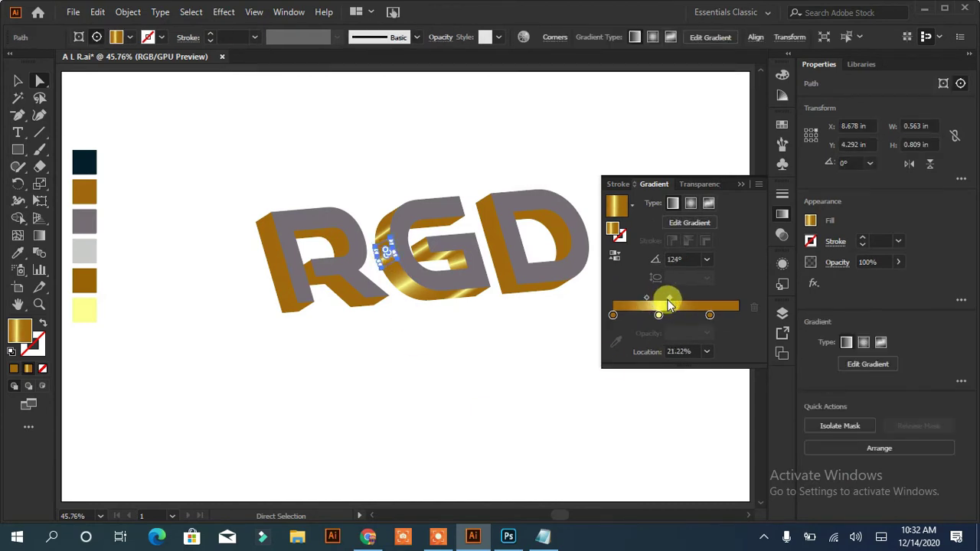
pyautogui.click(475, 366)
pyautogui.click(387, 219)
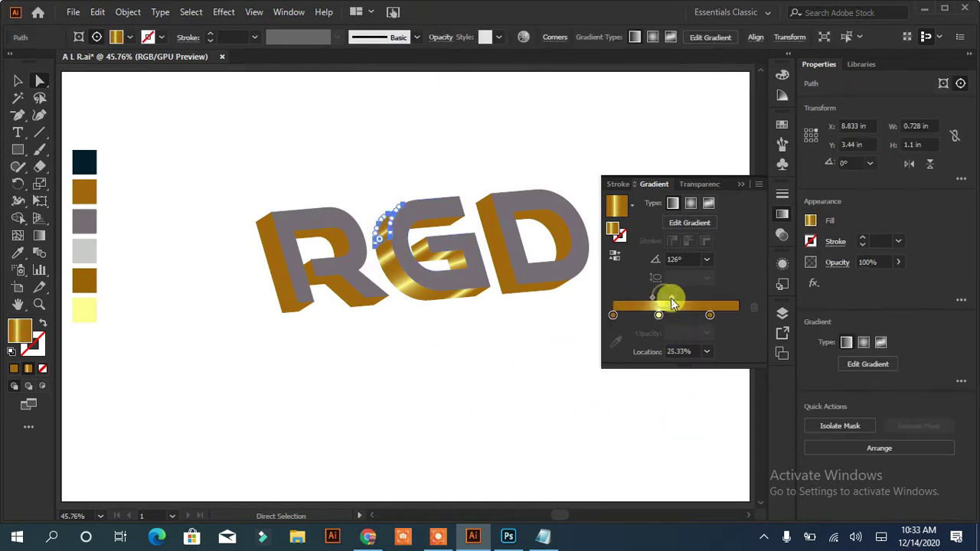
pyautogui.click(671, 298)
pyautogui.moveTo(648, 302)
pyautogui.mouseDown()
pyautogui.moveTo(638, 297)
pyautogui.moveTo(675, 298)
pyautogui.mouseUp()
# Select the D's side face.
pyautogui.press('v')
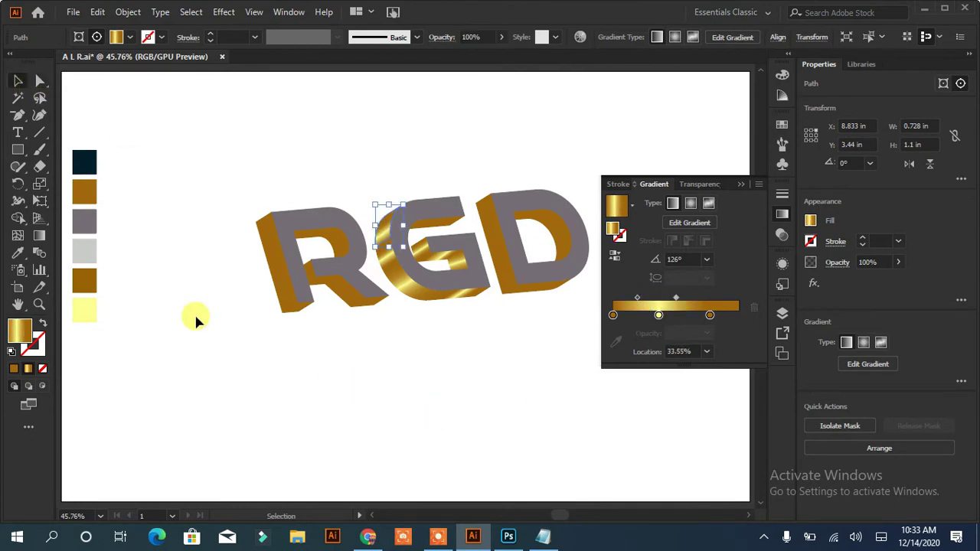
pyautogui.click(205, 405)
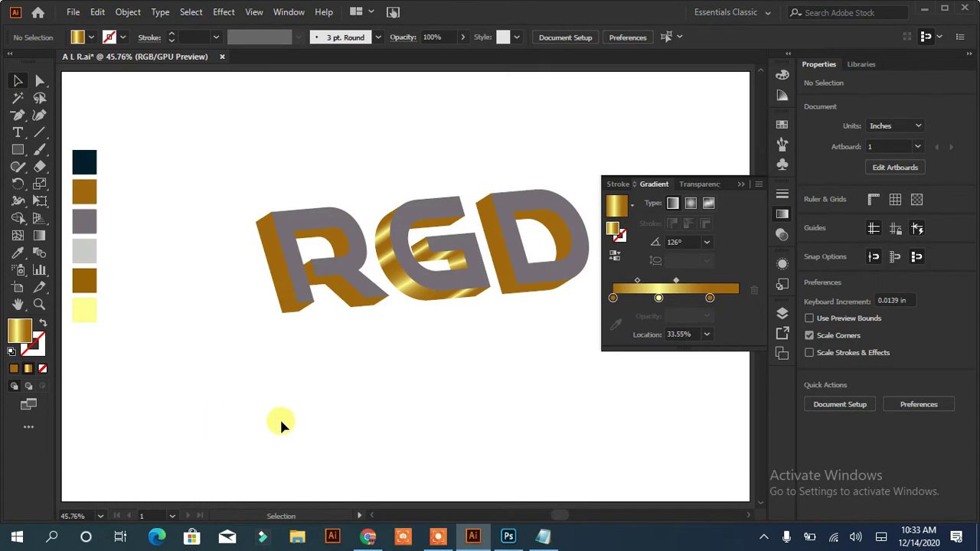
pyautogui.click(494, 295)
# Give the D's side face the gold gradient at -47° with its midpoint shifted right.
pyautogui.press('i')
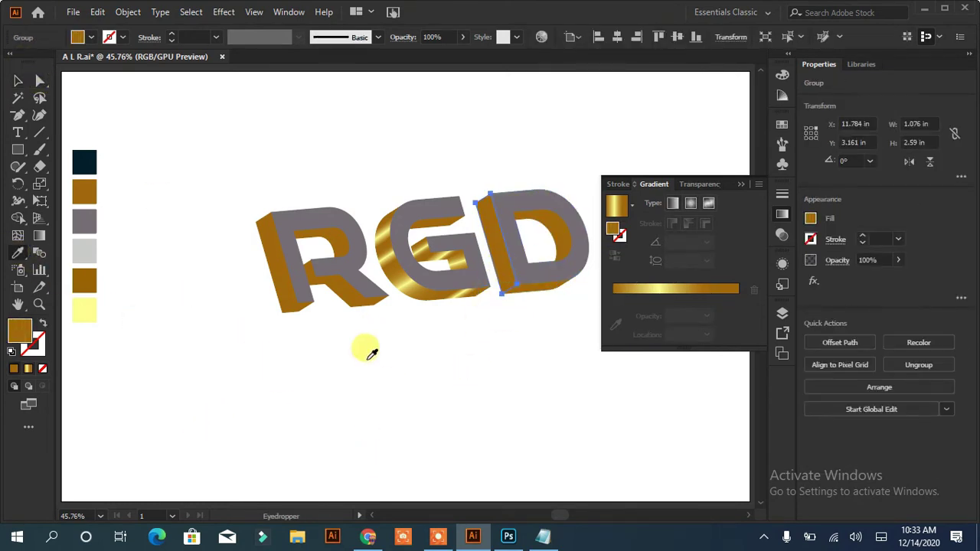
pyautogui.click(409, 268)
pyautogui.click(705, 261)
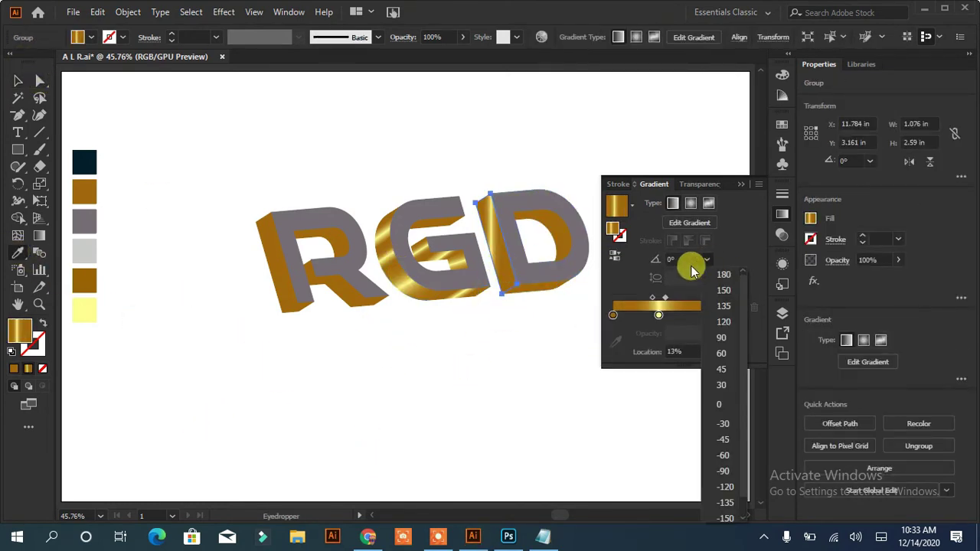
pyautogui.click(682, 261)
pyautogui.write('-47')
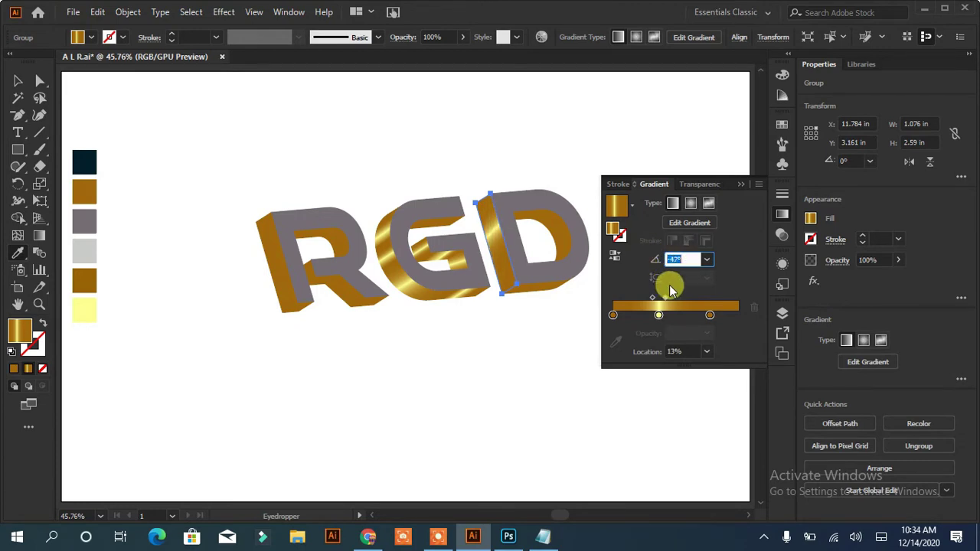
pyautogui.moveTo(664, 297)
pyautogui.mouseDown()
pyautogui.moveTo(673, 299)
pyautogui.moveTo(673, 315)
pyautogui.moveTo(738, 315)
pyautogui.mouseUp()
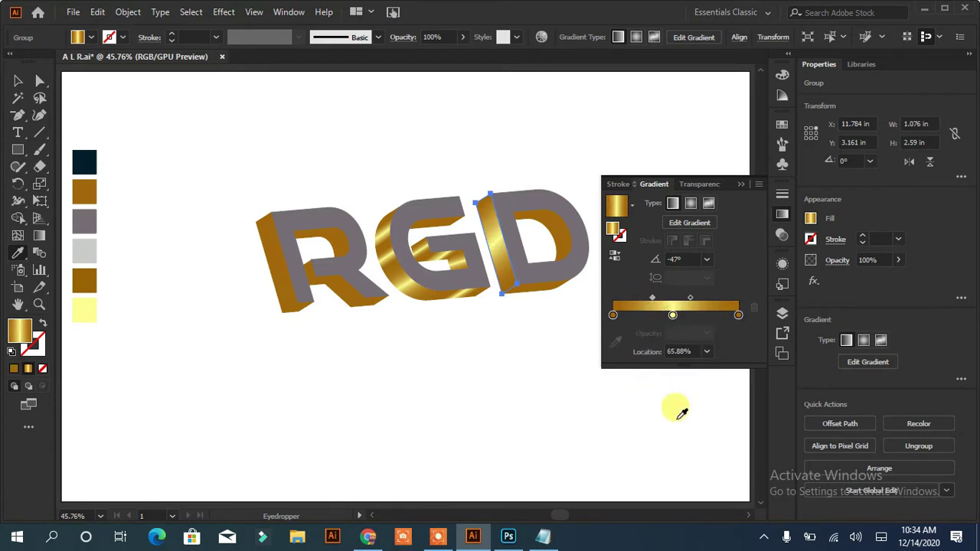
# Copy the gold gradient onto the D's inner path.
pyautogui.press('v')
pyautogui.hotkey('ctrl', 'shift', 'a')
pyautogui.click(545, 234)
pyautogui.click(40, 81)
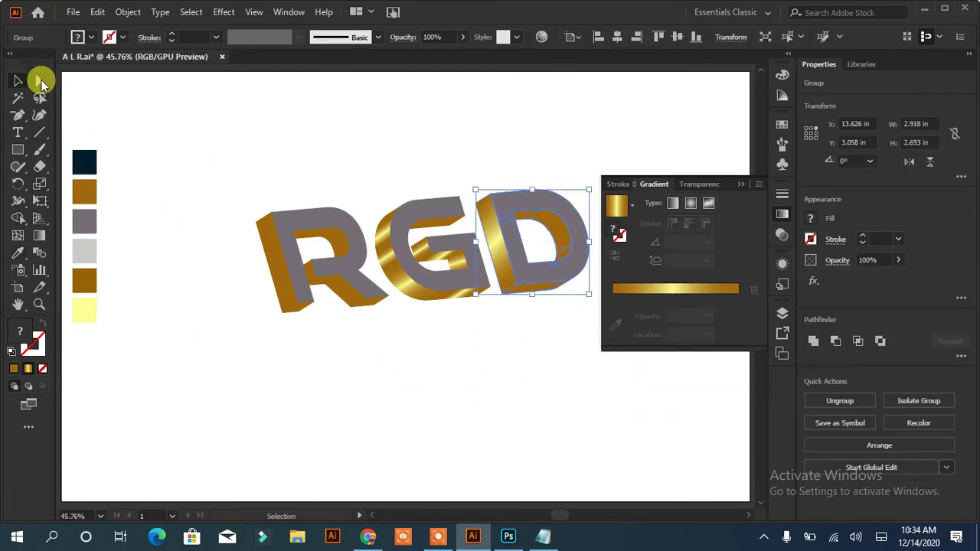
pyautogui.click(563, 230)
pyautogui.click(559, 233)
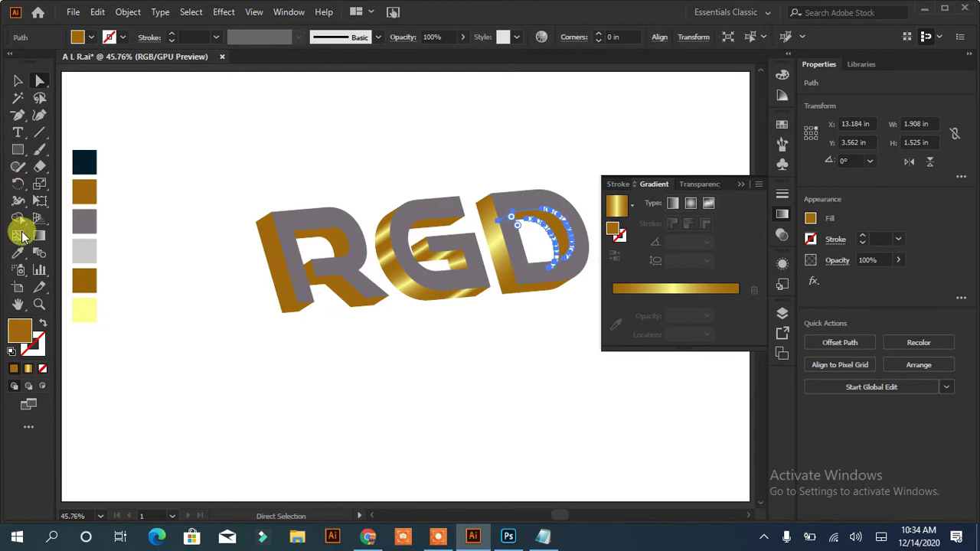
pyautogui.click(18, 253)
pyautogui.click(494, 242)
# Copy the D's gold gradient onto the G's inner top face.
pyautogui.click(18, 80)
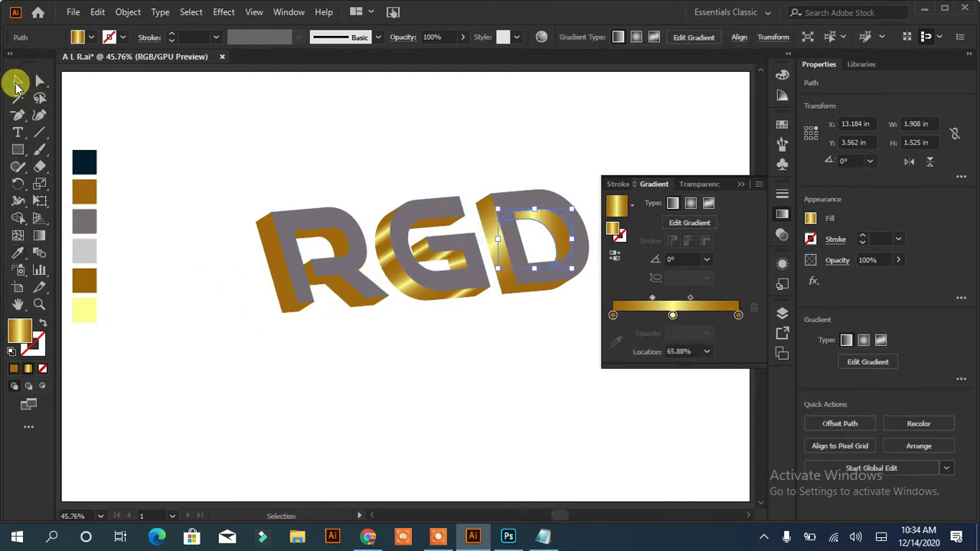
pyautogui.click(188, 344)
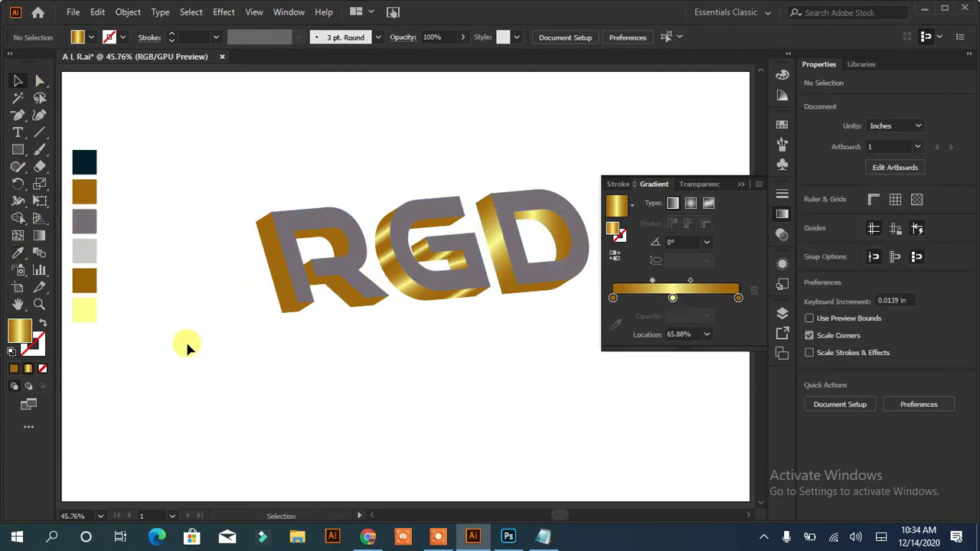
pyautogui.click(436, 220)
pyautogui.press('a')
pyautogui.click(429, 222)
pyautogui.press('i')
pyautogui.click(542, 283)
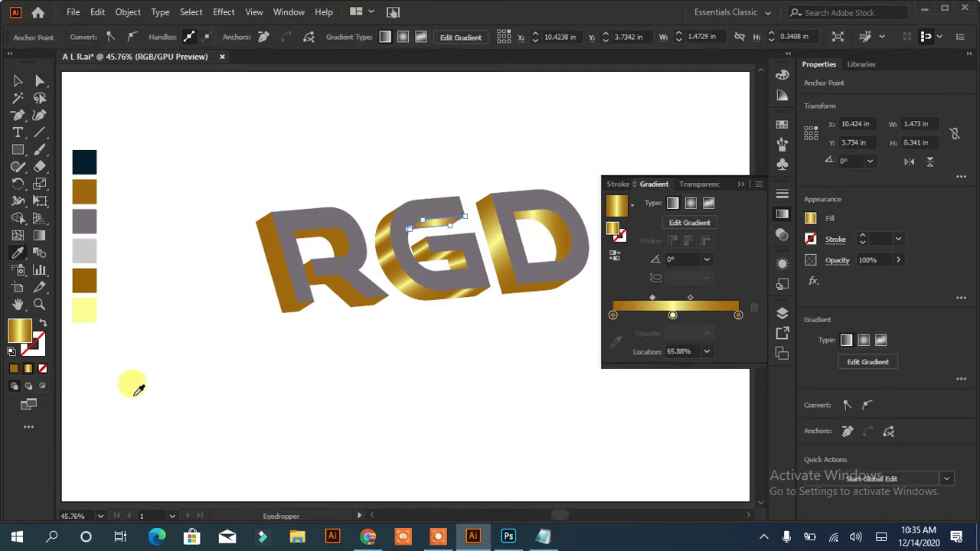
# Refine the gold gradient on the G's left bevel piece, moving the middle stop to about 62%.
pyautogui.click(40, 80)
pyautogui.click(387, 255)
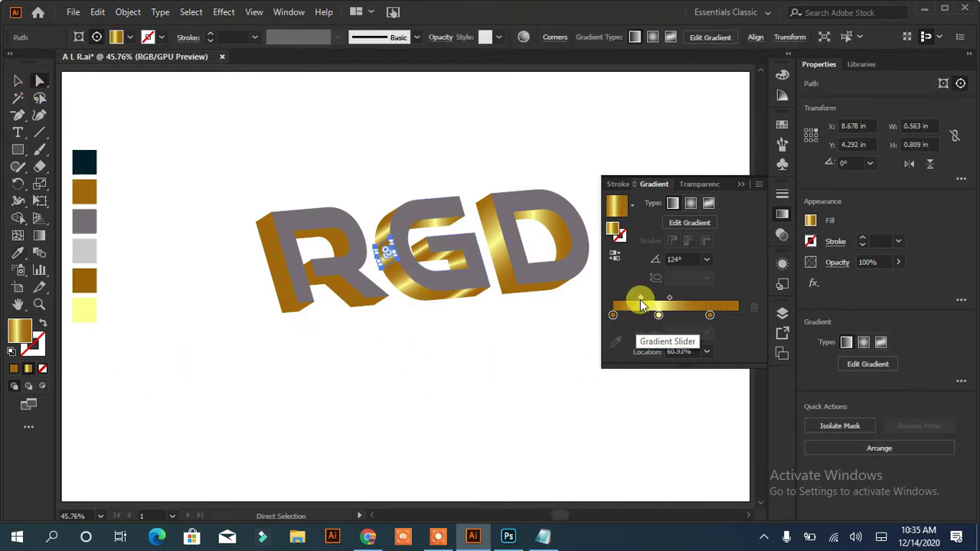
pyautogui.moveTo(640, 299); pyautogui.dragTo(668, 302)
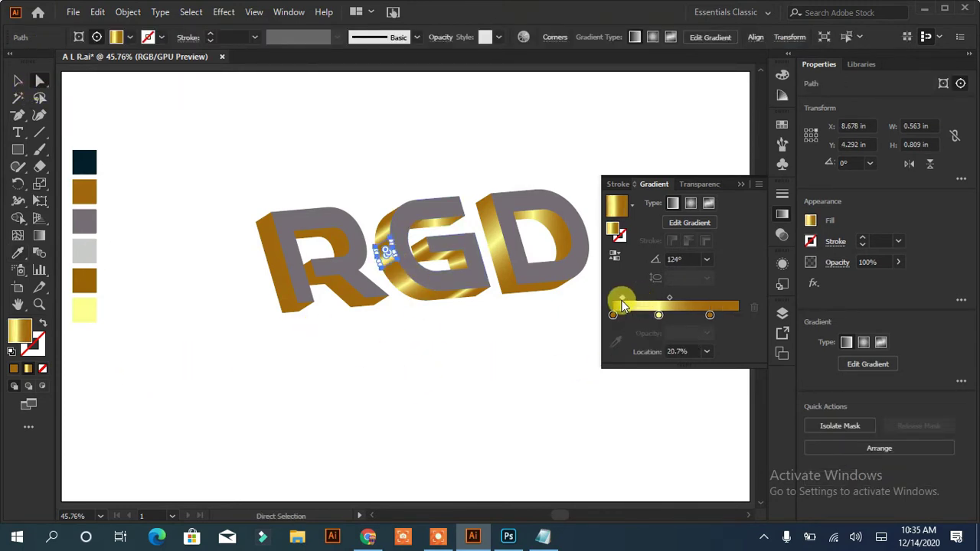
pyautogui.click(710, 315)
pyautogui.moveTo(389, 248); pyautogui.dragTo(386, 241)
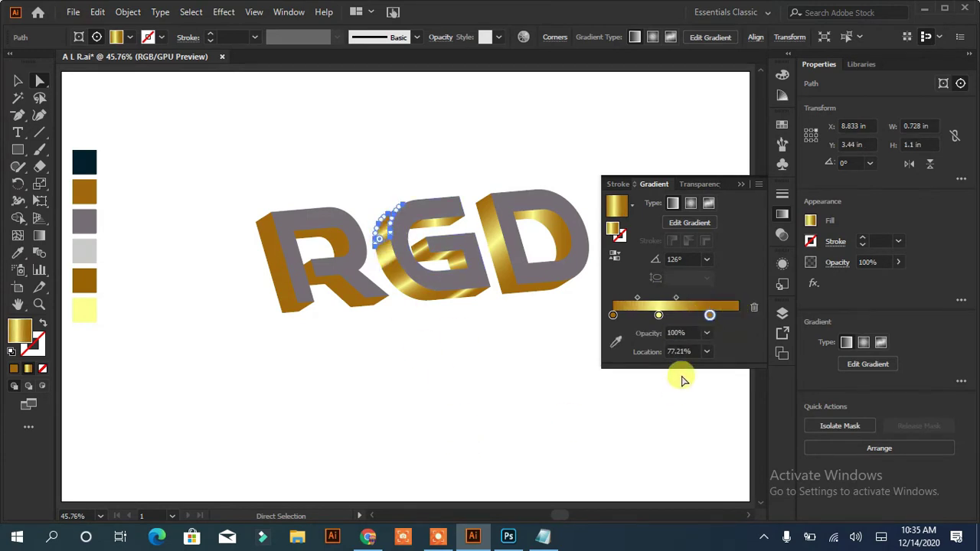
pyautogui.moveTo(635, 296); pyautogui.dragTo(637, 305)
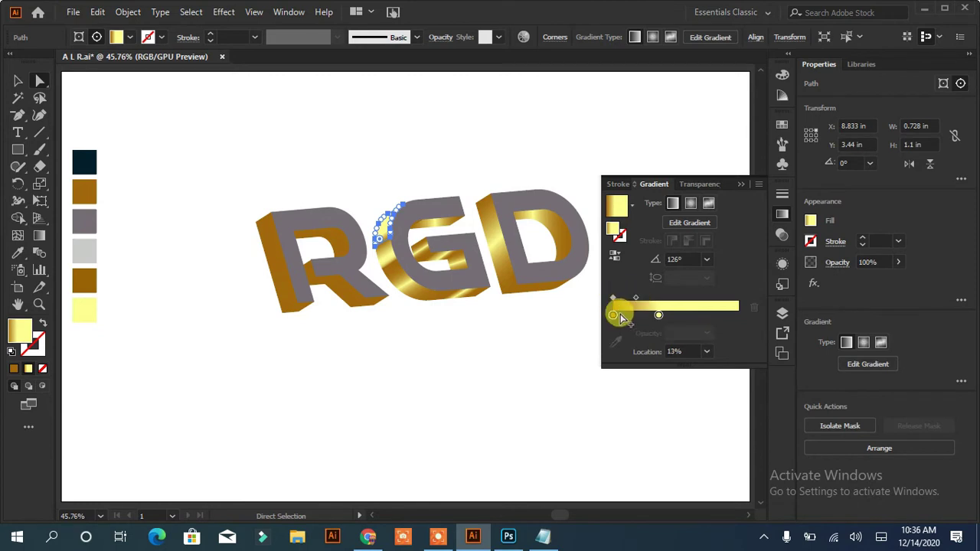
pyautogui.moveTo(617, 302); pyautogui.dragTo(729, 317)
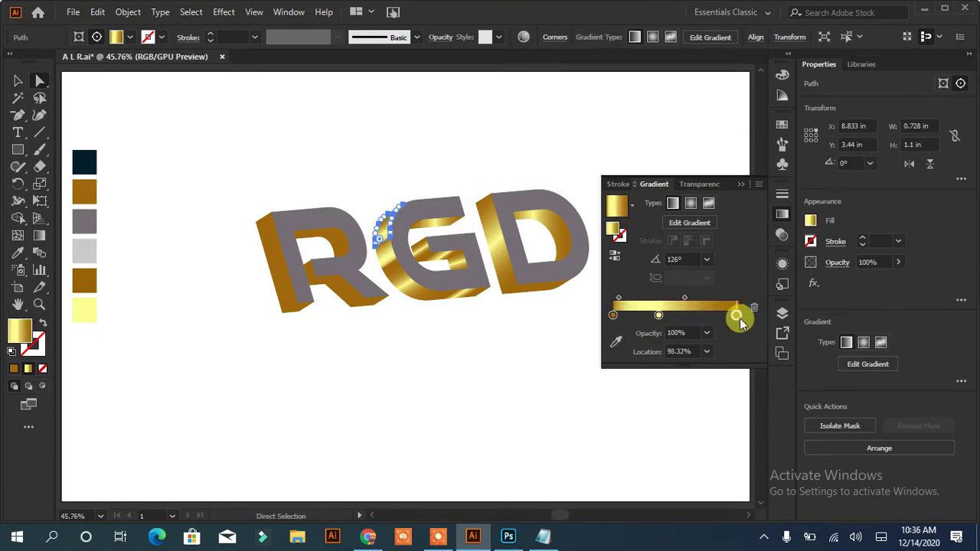
pyautogui.moveTo(659, 315)
pyautogui.mouseDown()
pyautogui.moveTo(693, 320)
pyautogui.moveTo(664, 322)
pyautogui.mouseUp()
pyautogui.click(613, 315)
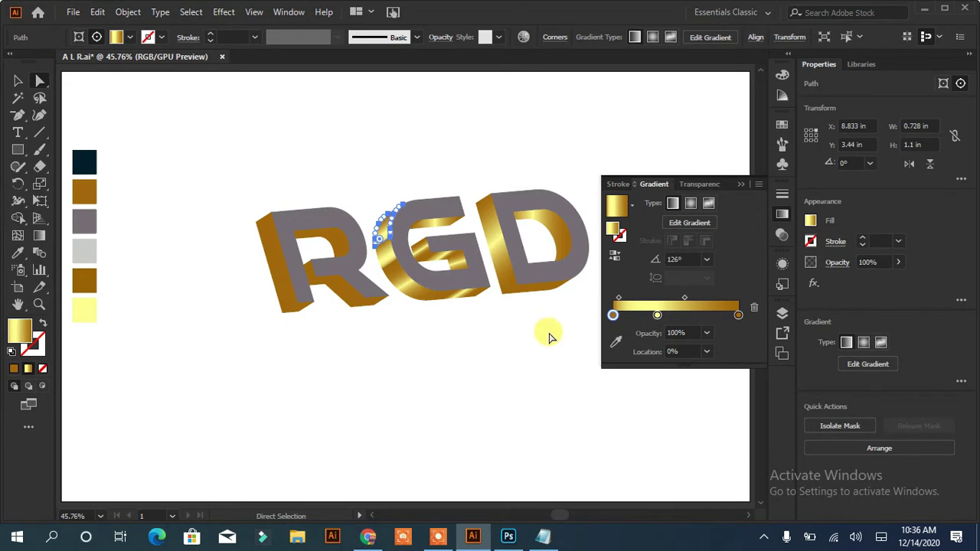
pyautogui.click(491, 383)
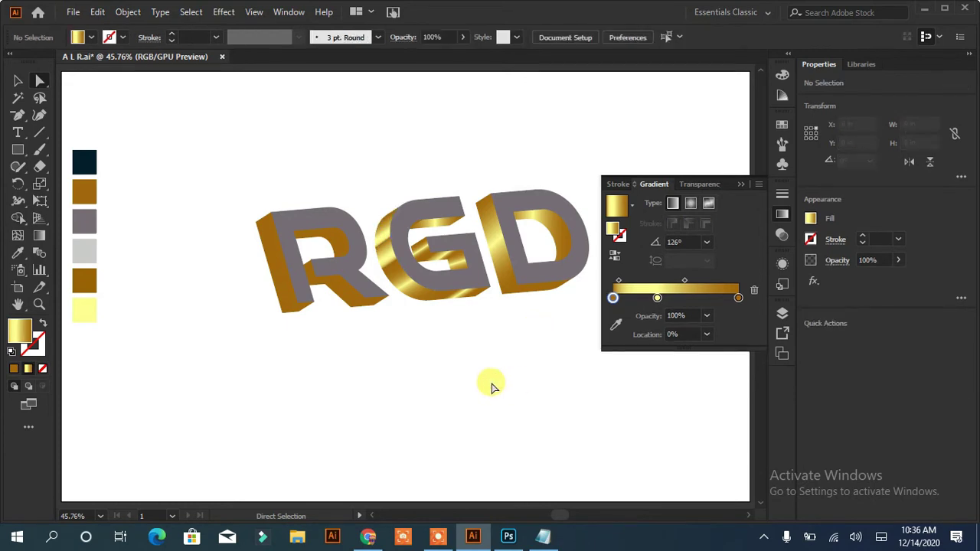
# Stretch the small R/G edge piece further down and reselect it.
pyautogui.click(381, 244)
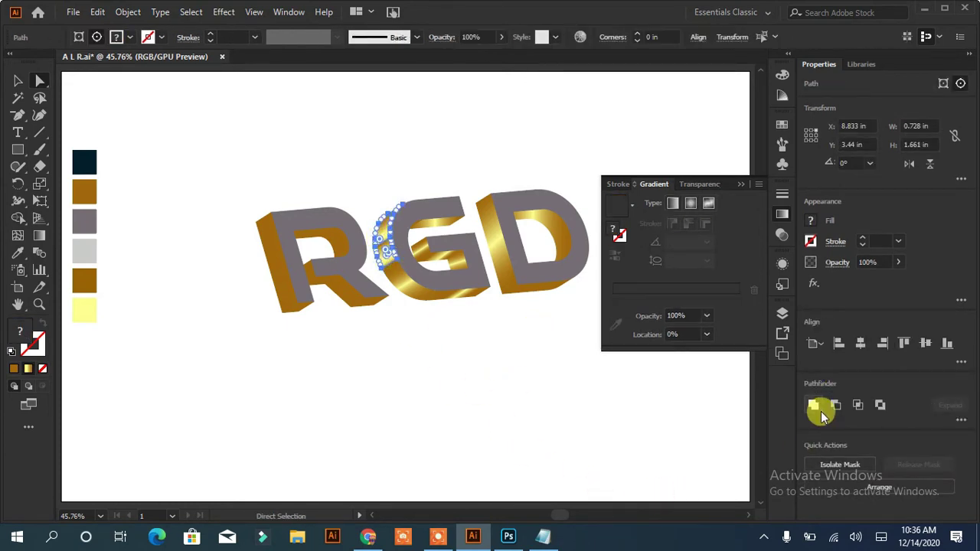
pyautogui.moveTo(391, 264); pyautogui.dragTo(398, 280)
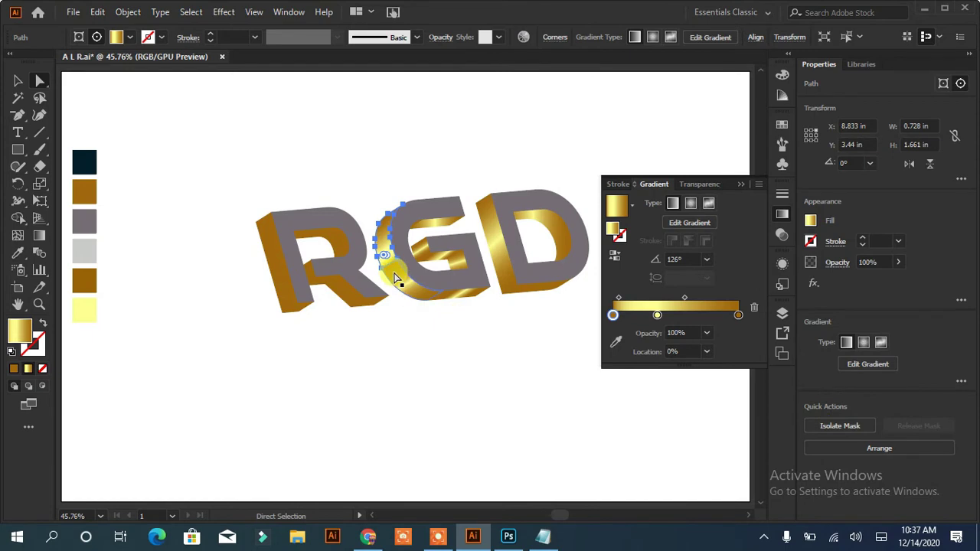
pyautogui.click(18, 80)
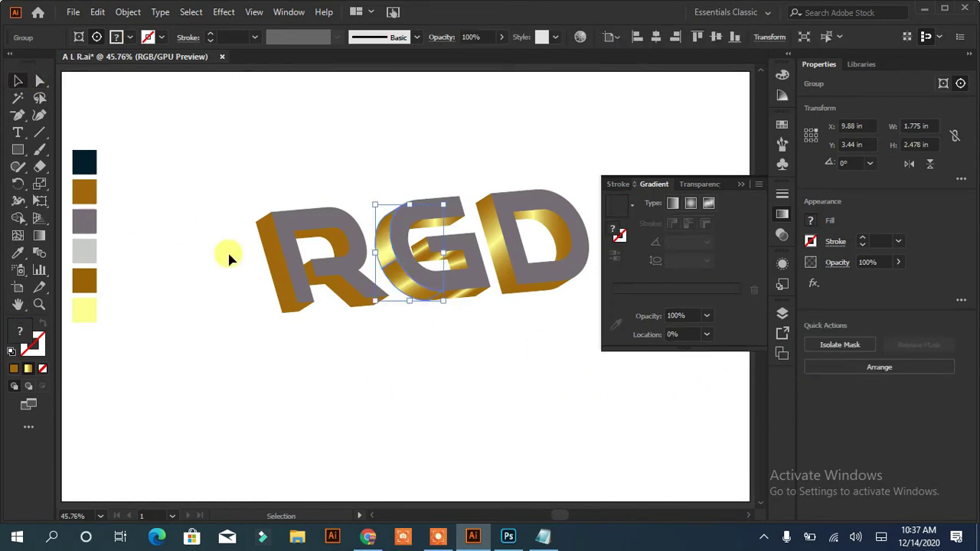
pyautogui.click(398, 328)
pyautogui.click(379, 246)
pyautogui.click(18, 253)
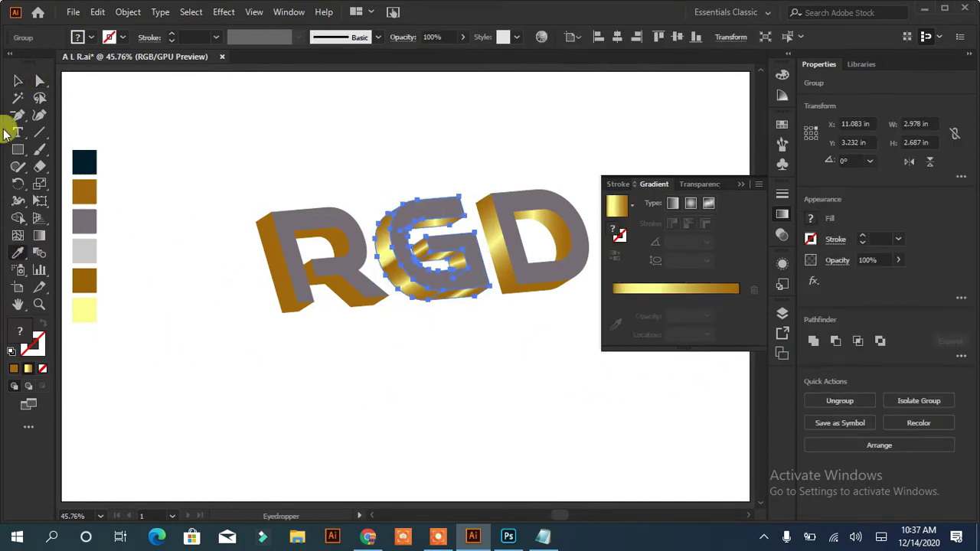
pyautogui.click(39, 81)
pyautogui.click(382, 255)
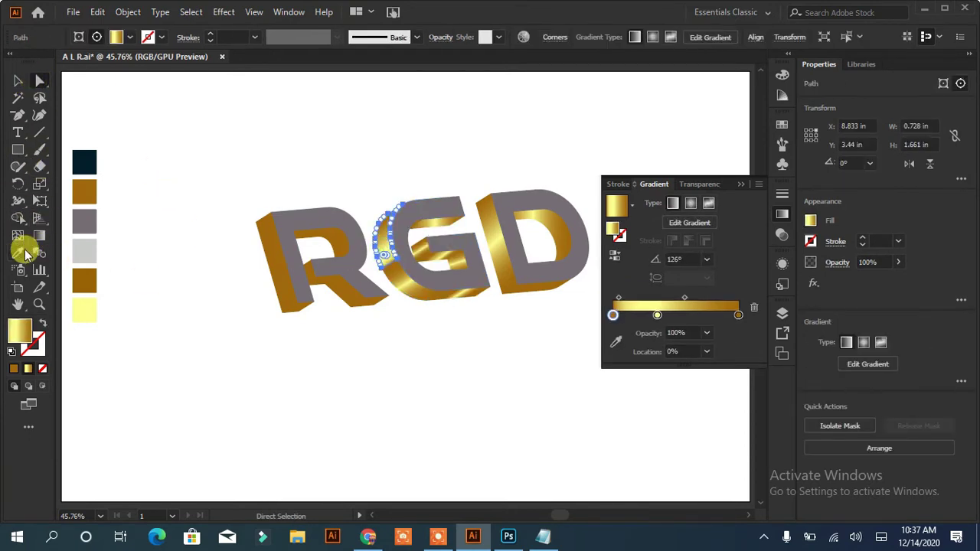
pyautogui.click(19, 81)
pyautogui.click(154, 351)
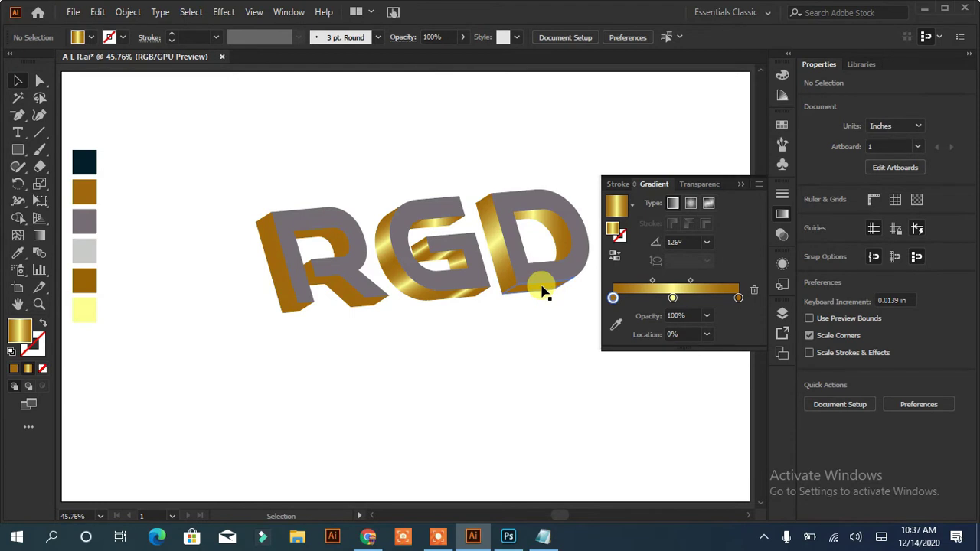
# Copy the gold gradient onto the D's bottom bevel face.
pyautogui.click(39, 81)
pyautogui.click(540, 289)
pyautogui.click(18, 253)
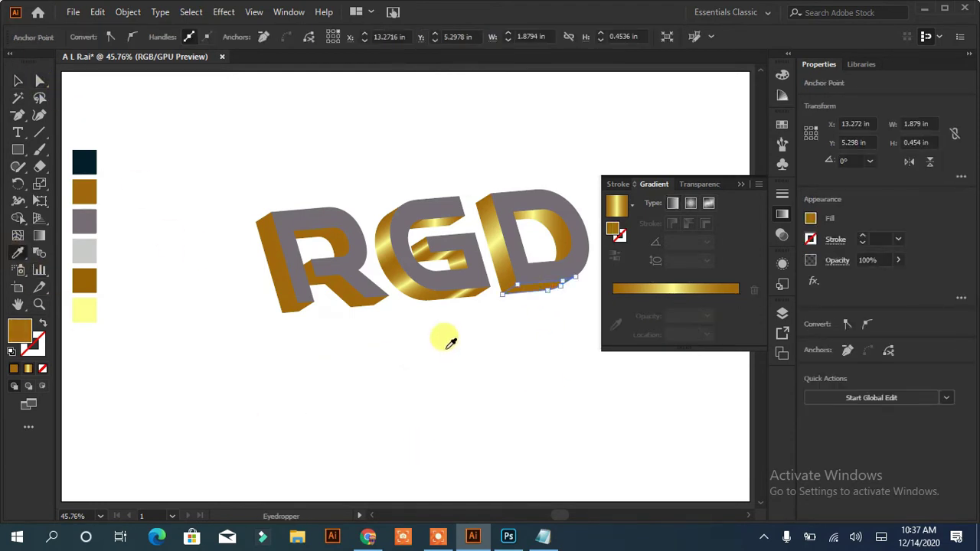
pyautogui.click(496, 229)
pyautogui.click(18, 80)
pyautogui.click(204, 398)
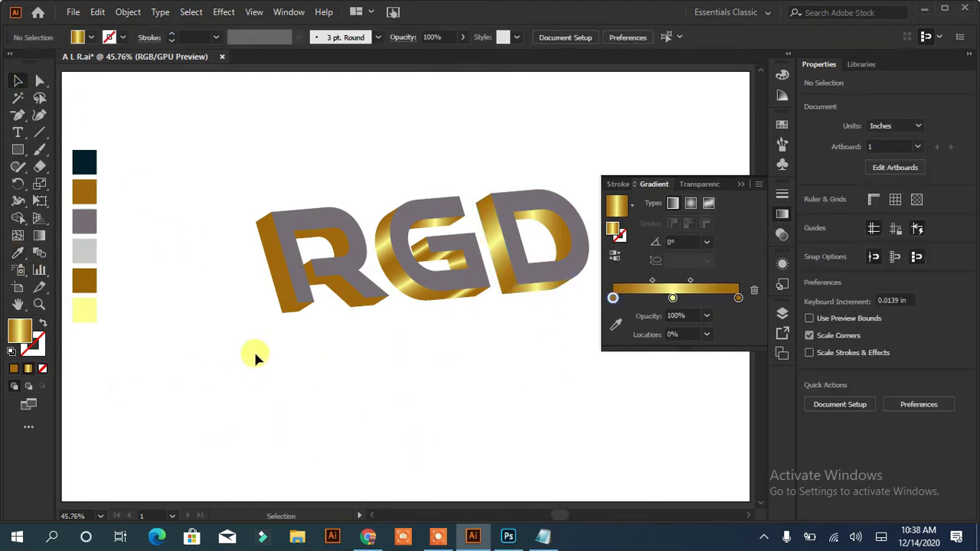
# Eyedrop the gold gradient onto the R's left bevel face and set its angle to 57°.
pyautogui.click(287, 296)
pyautogui.click(39, 80)
pyautogui.click(287, 281)
pyautogui.click(17, 253)
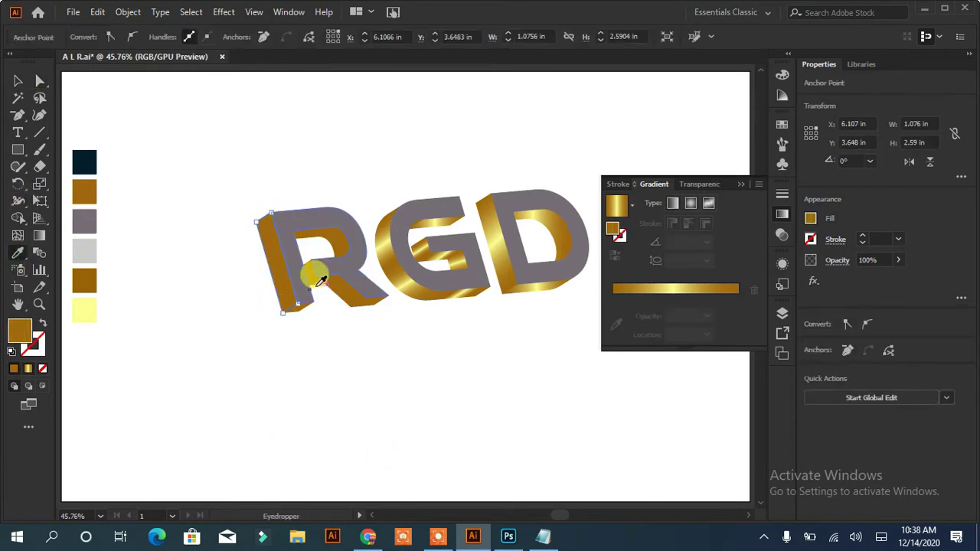
pyautogui.click(499, 233)
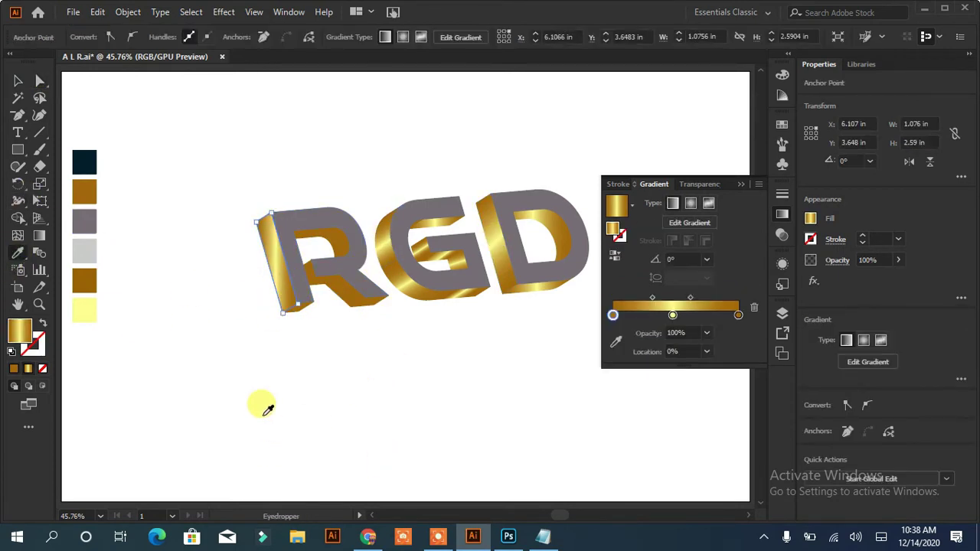
pyautogui.click(707, 261)
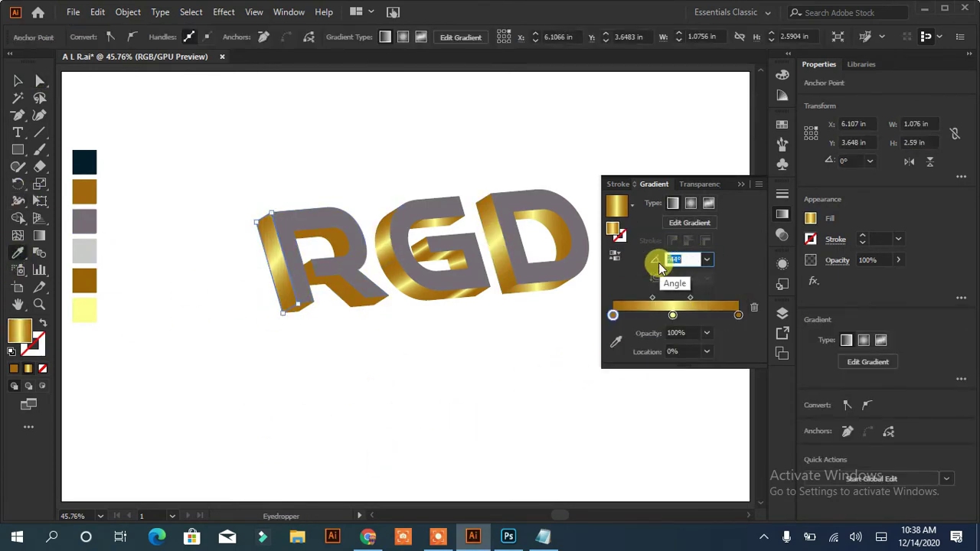
pyautogui.write('57')
pyautogui.press('Return')
# Copy the gold gradient onto the R's inner piece and nudge its gradient angle.
pyautogui.click(18, 80)
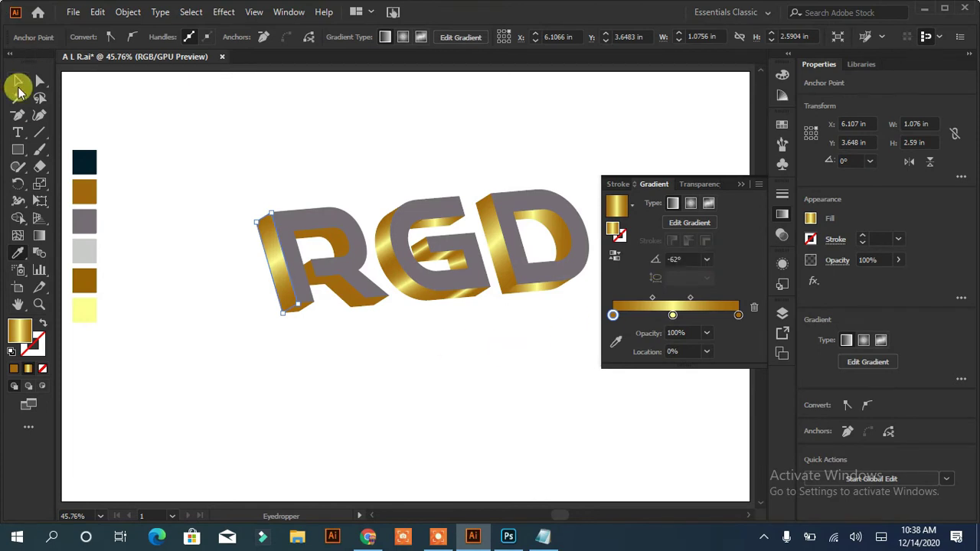
pyautogui.click(115, 326)
pyautogui.click(350, 293)
pyautogui.press('a')
pyautogui.click(148, 317)
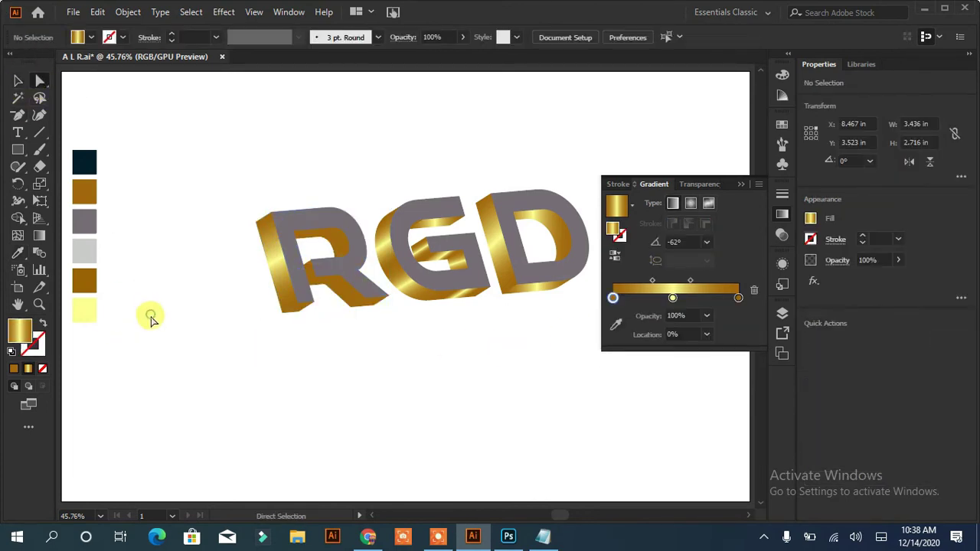
pyautogui.click(350, 300)
pyautogui.click(18, 252)
pyautogui.click(406, 287)
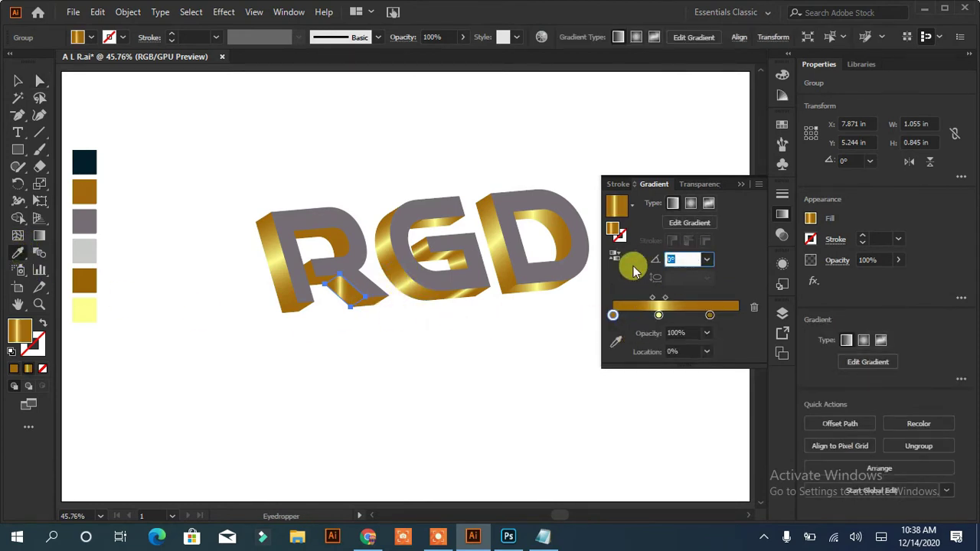
pyautogui.press('Down')
pyautogui.press('Down')
pyautogui.press('Down')
# Give the small piece beneath the R the gold gradient, then recheck the inner R piece.
pyautogui.click(40, 80)
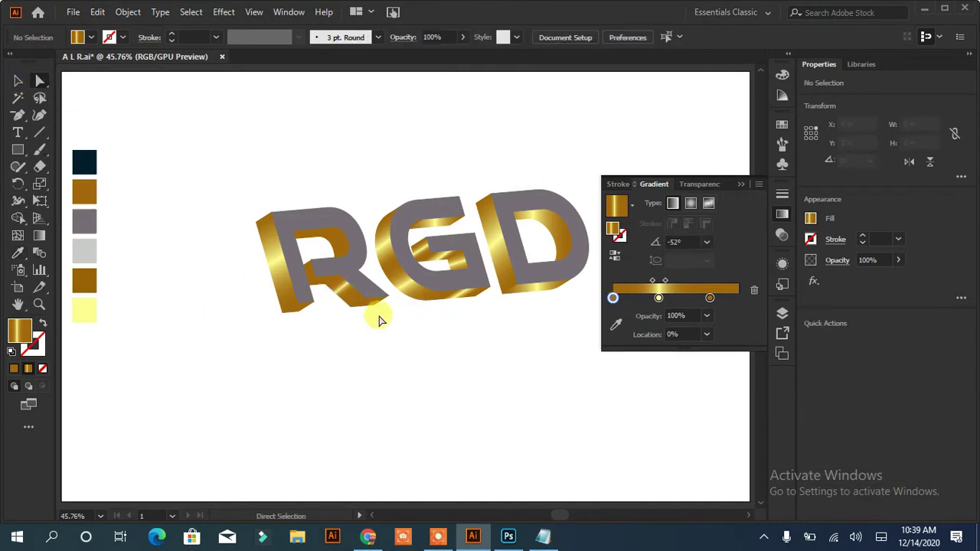
pyautogui.click(372, 304)
pyautogui.press('i')
pyautogui.click(389, 247)
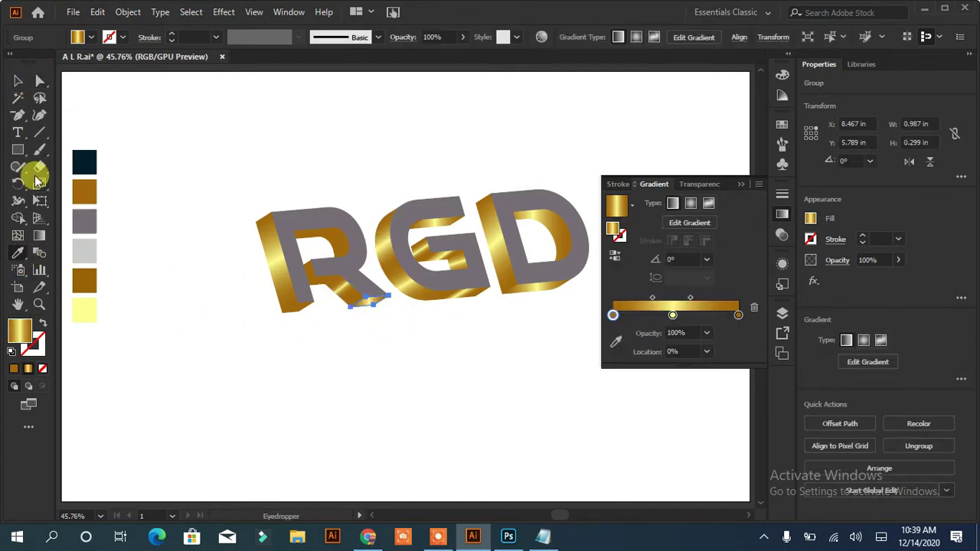
pyautogui.press('v')
pyautogui.click(217, 414)
pyautogui.press('a')
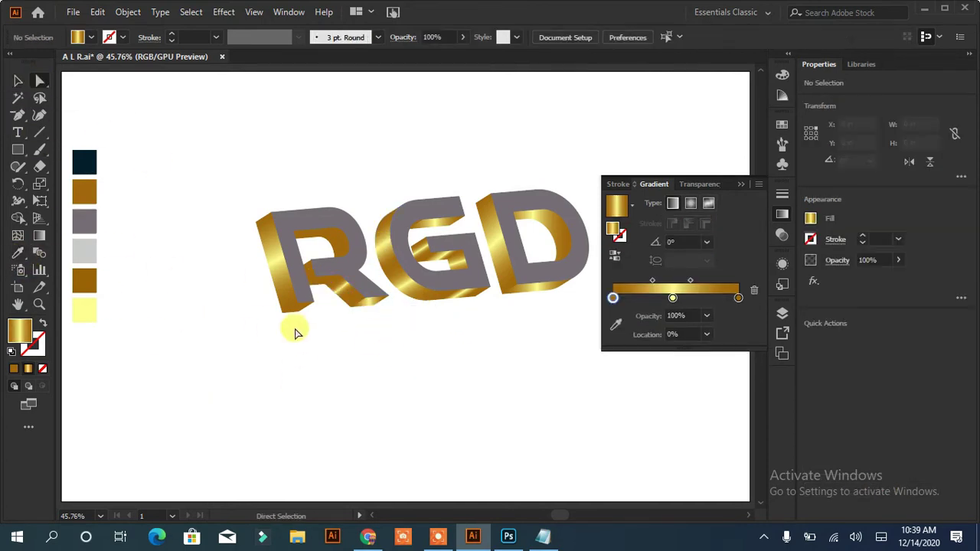
pyautogui.click(323, 286)
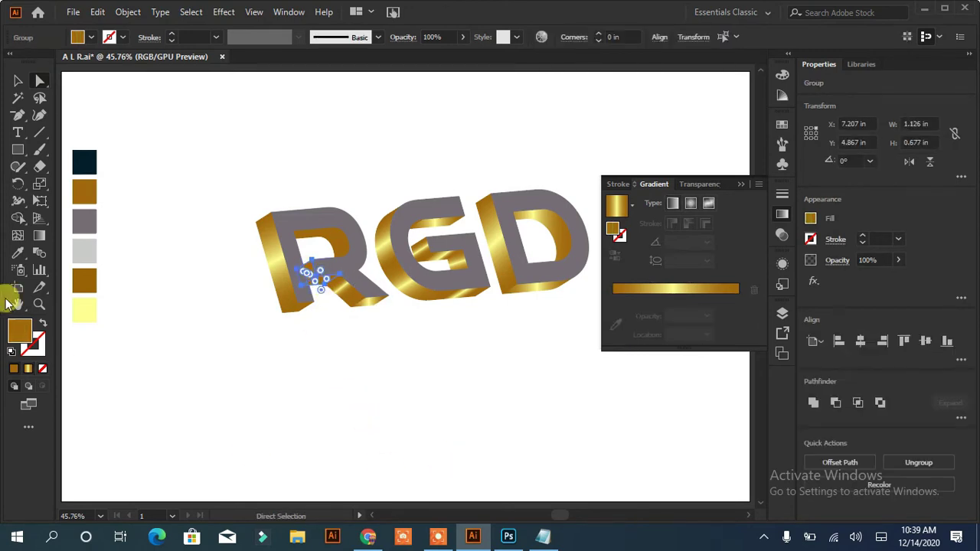
pyautogui.press('i')
pyautogui.press('v')
pyautogui.click(192, 394)
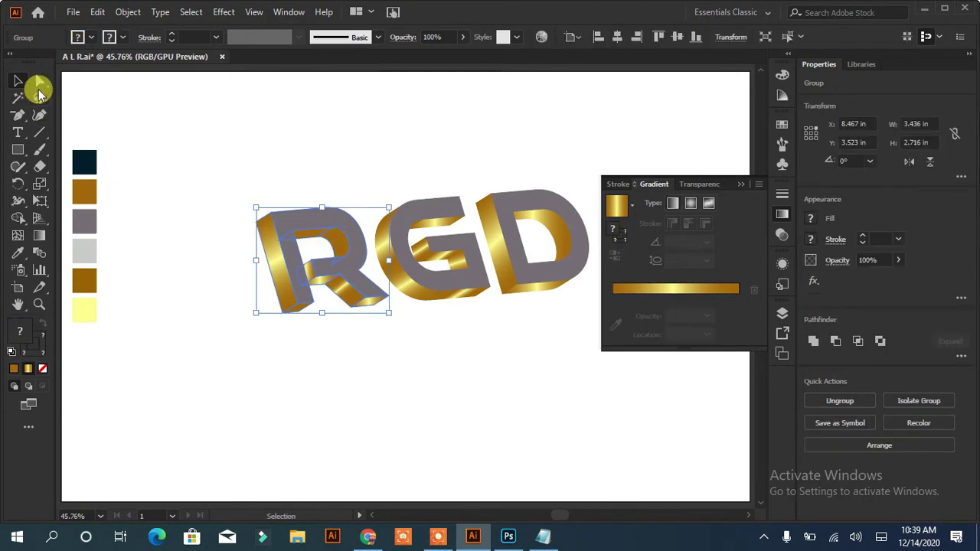
# Unite the R's inner side pieces into one shape and eyedrop the gold gradient onto it.
pyautogui.click(340, 238)
pyautogui.click(342, 253)
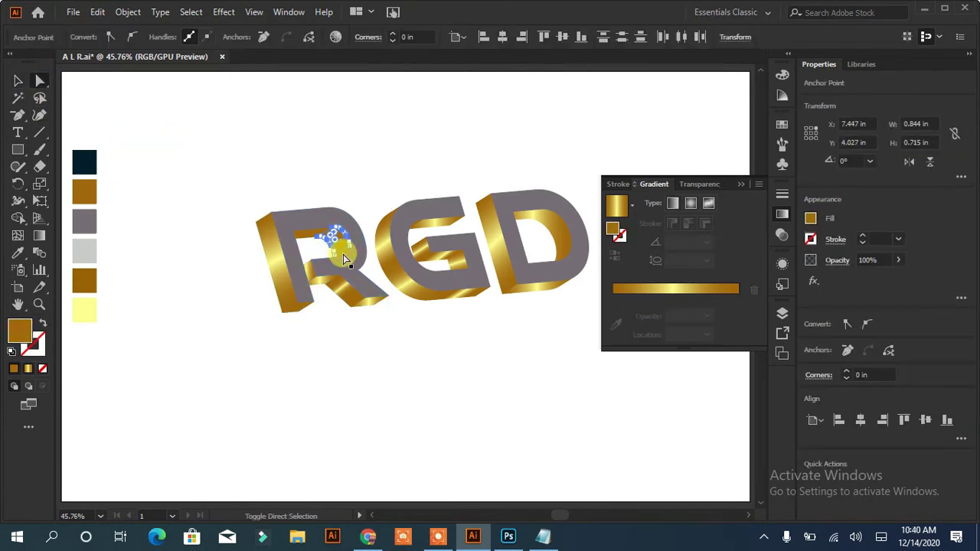
pyautogui.keyDown('shift'); pyautogui.click(315, 241); pyautogui.keyUp('shift')
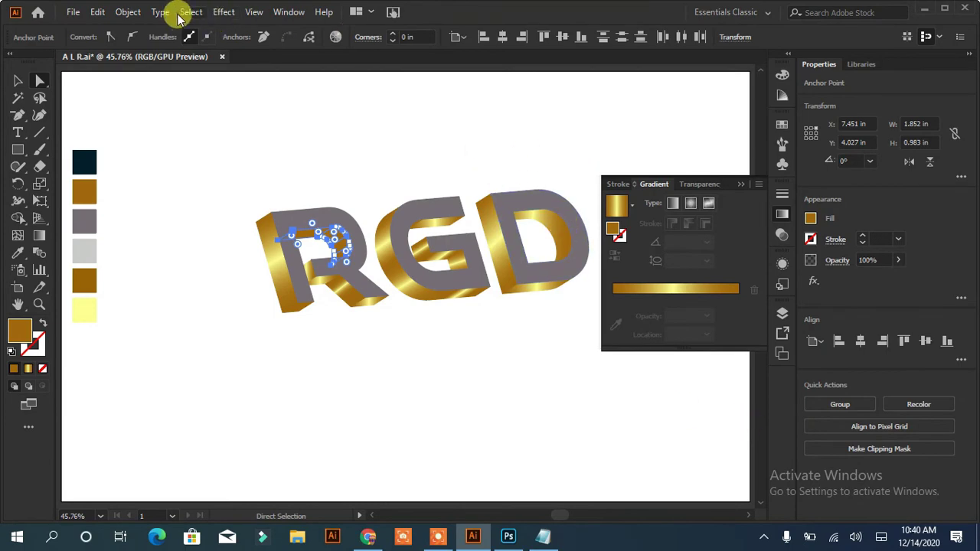
pyautogui.click(128, 11)
pyautogui.moveTo(183, 363)
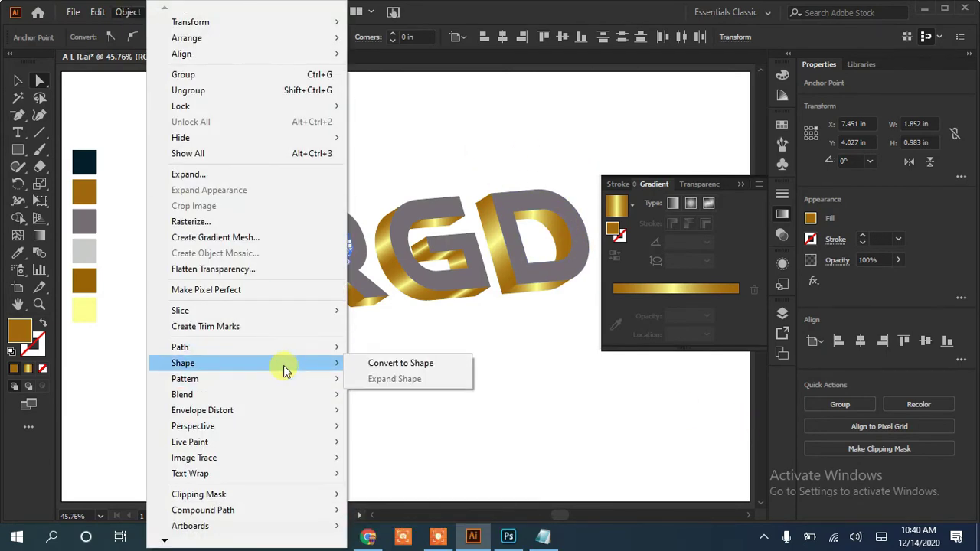
pyautogui.click(466, 11)
pyautogui.click(288, 11)
pyautogui.click(344, 514)
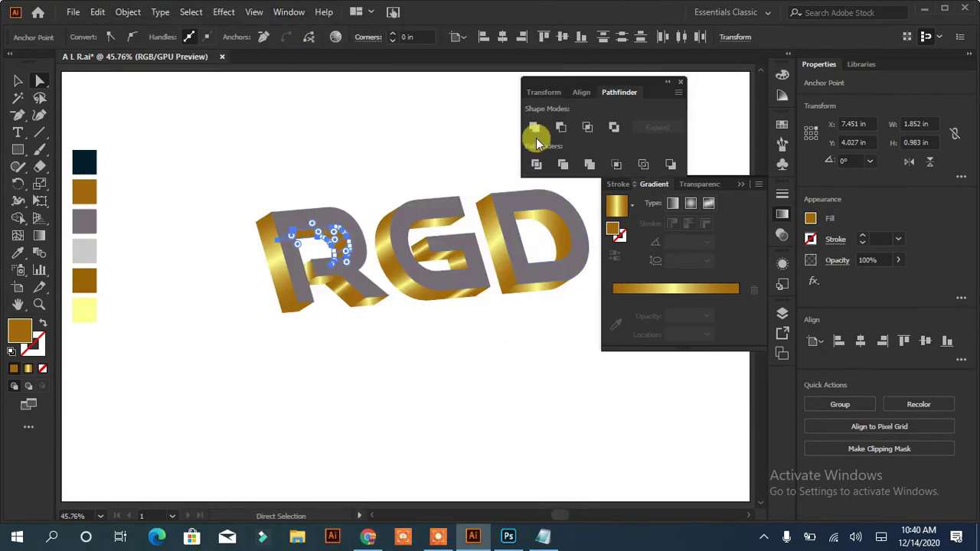
pyautogui.click(535, 126)
pyautogui.click(17, 252)
pyautogui.click(437, 227)
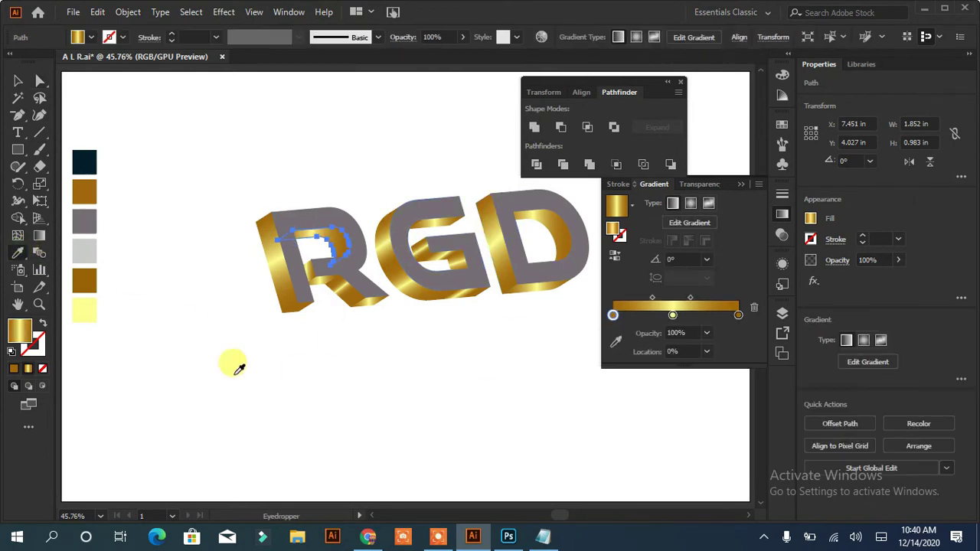
pyautogui.click(17, 81)
pyautogui.click(132, 335)
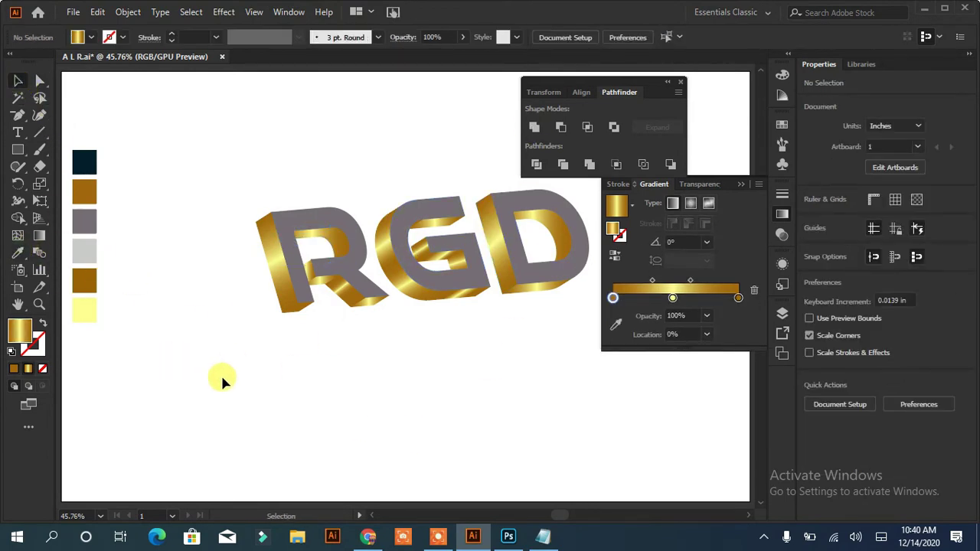
# Shift the inner R path's middle gradient stop and midpoint to about 75.26%.
pyautogui.click(41, 82)
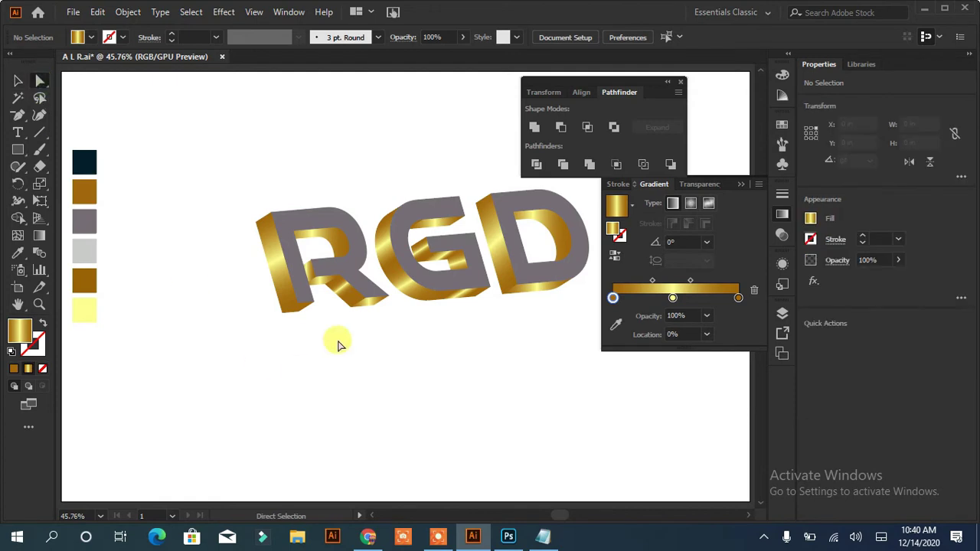
pyautogui.click(324, 236)
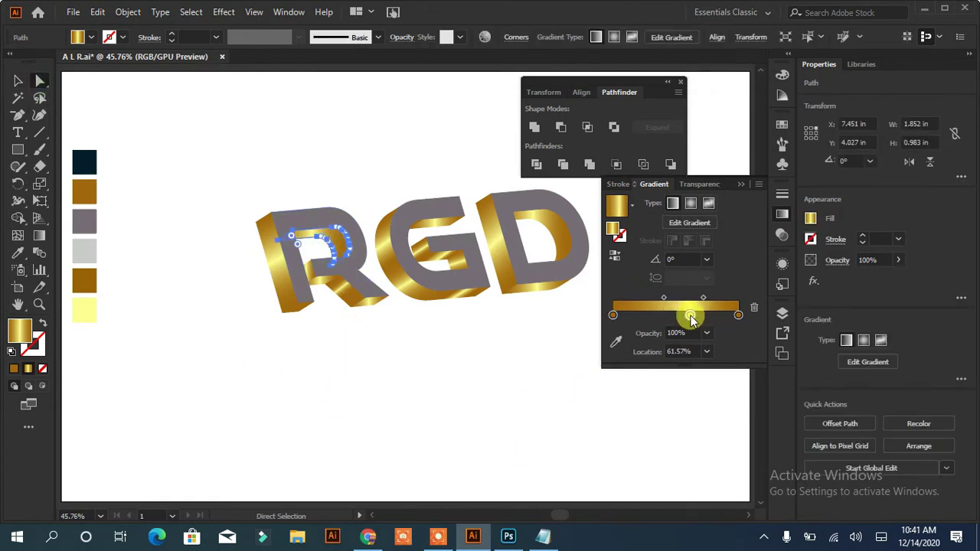
pyautogui.moveTo(703, 323); pyautogui.dragTo(694, 320)
pyautogui.click(674, 299)
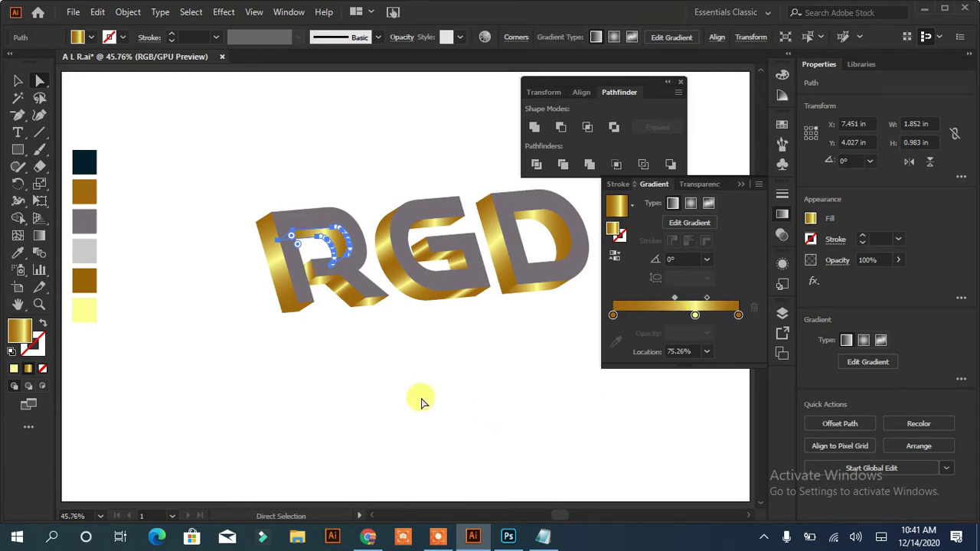
pyautogui.click(173, 309)
# Copy the grey R, G and D faces and paste them in front.
pyautogui.click(304, 278)
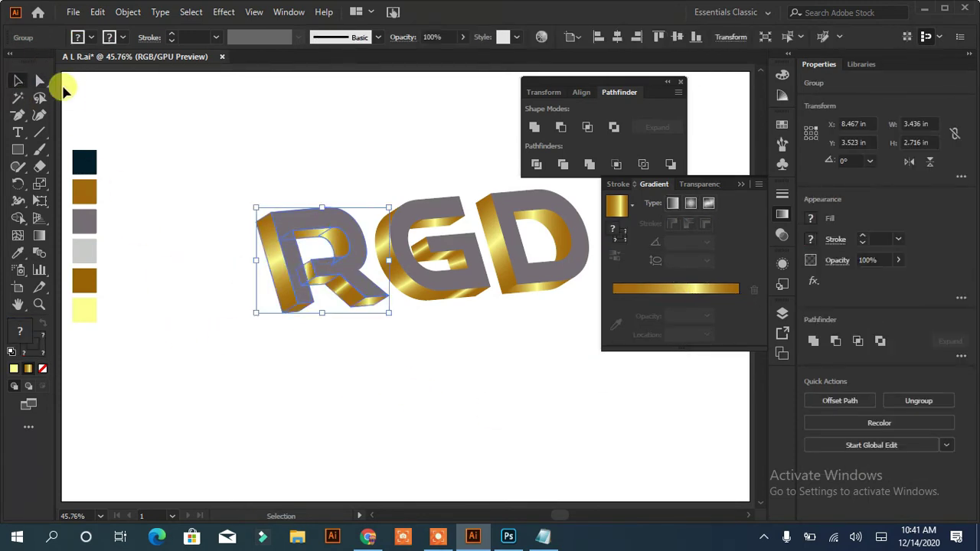
pyautogui.click(235, 329)
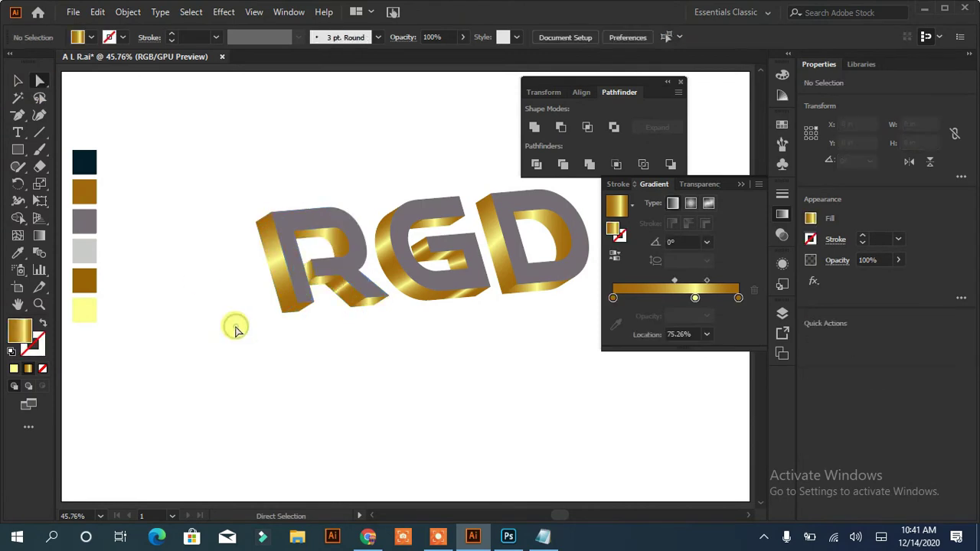
pyautogui.click(291, 235)
pyautogui.keyDown('shift'); pyautogui.click(430, 282); pyautogui.keyUp('shift')
pyautogui.keyDown('shift'); pyautogui.click(511, 273); pyautogui.keyUp('shift')
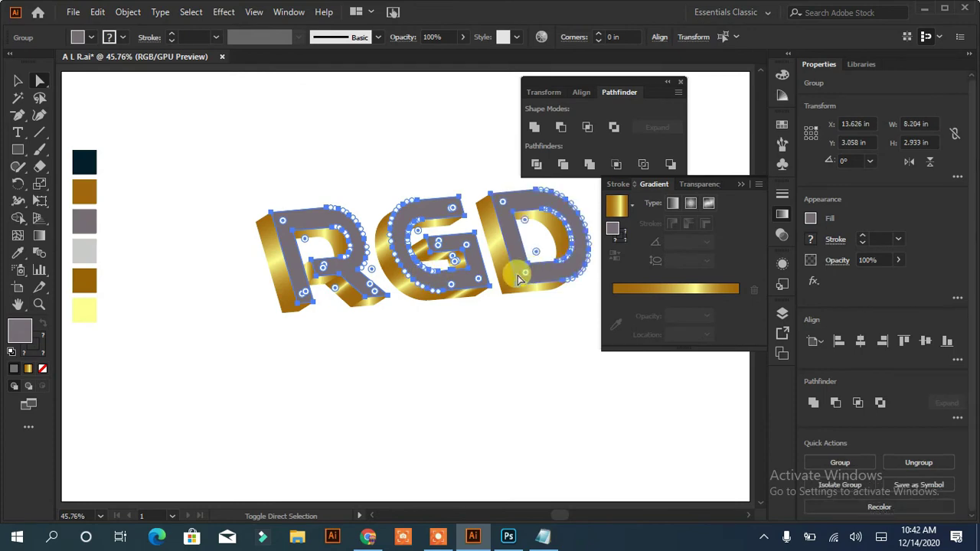
pyautogui.click(18, 81)
pyautogui.click(97, 11)
pyautogui.click(121, 81)
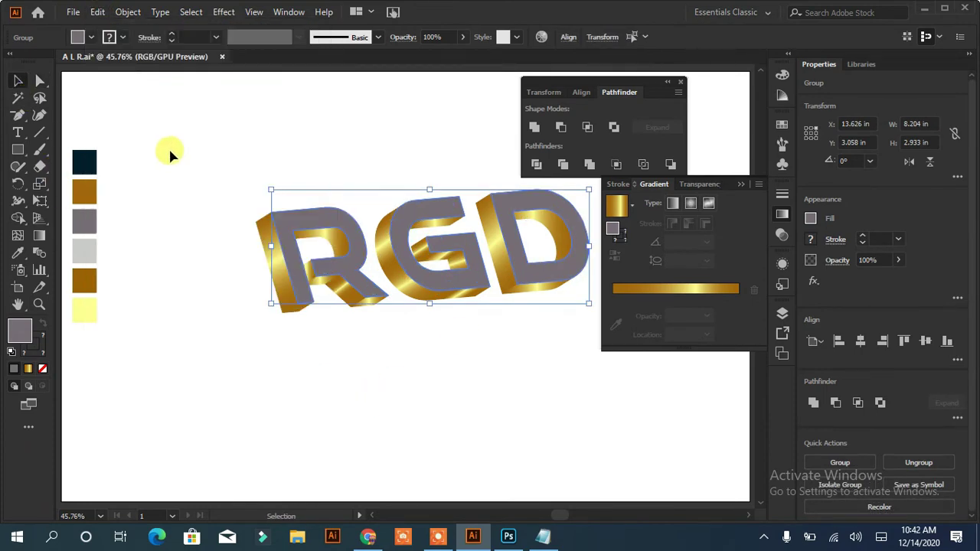
pyautogui.click(98, 11)
pyautogui.click(119, 113)
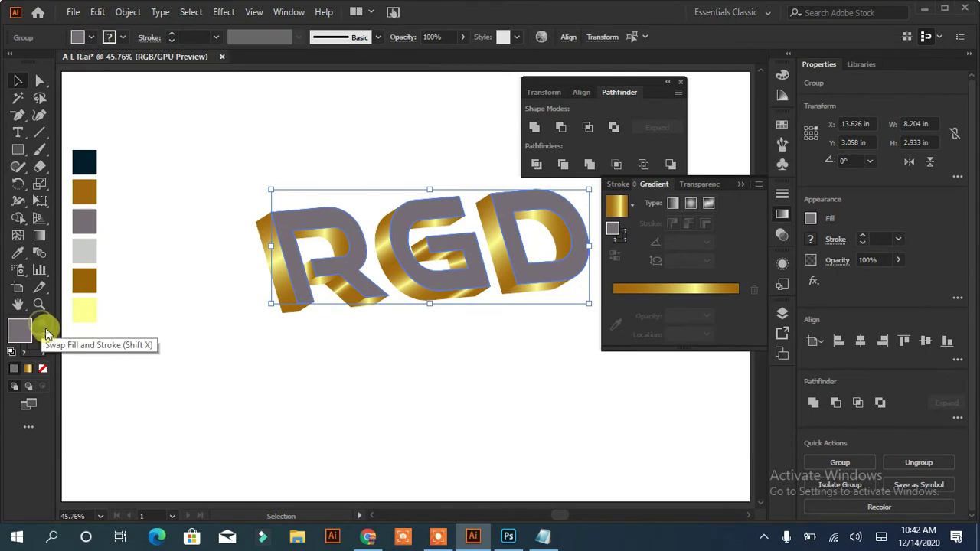
# Give the front R a gold gradient 3 px stroke with no fill.
pyautogui.click(13, 369)
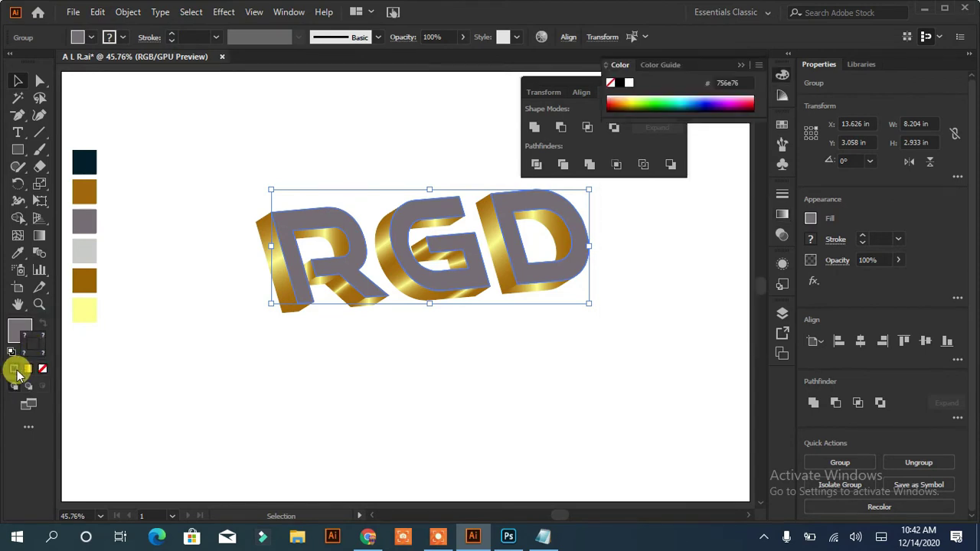
pyautogui.click(103, 366)
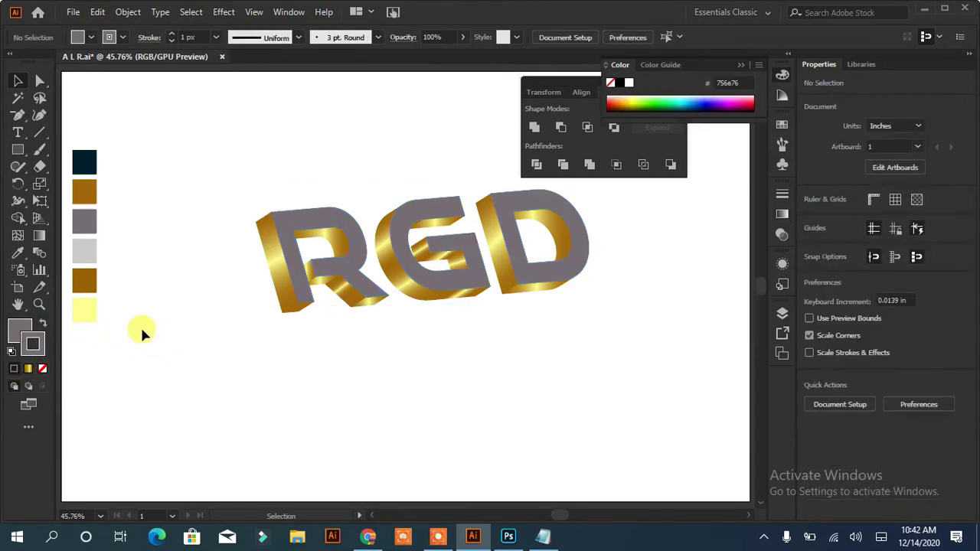
pyautogui.press('a')
pyautogui.click(297, 276)
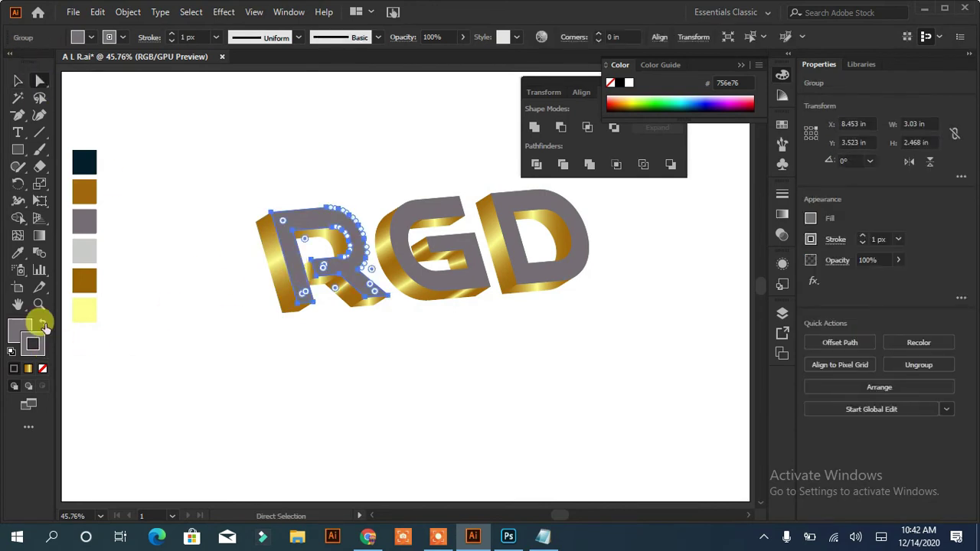
pyautogui.click(33, 346)
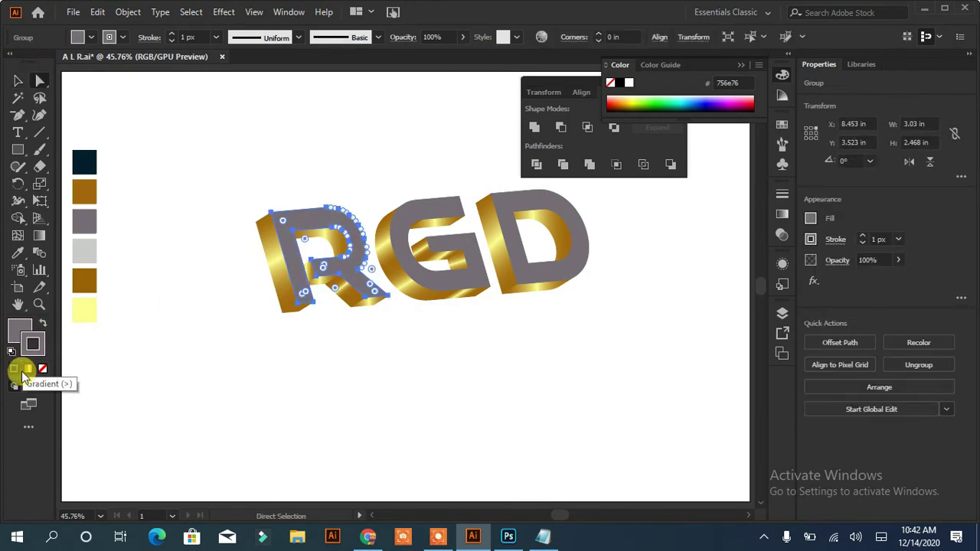
pyautogui.click(28, 369)
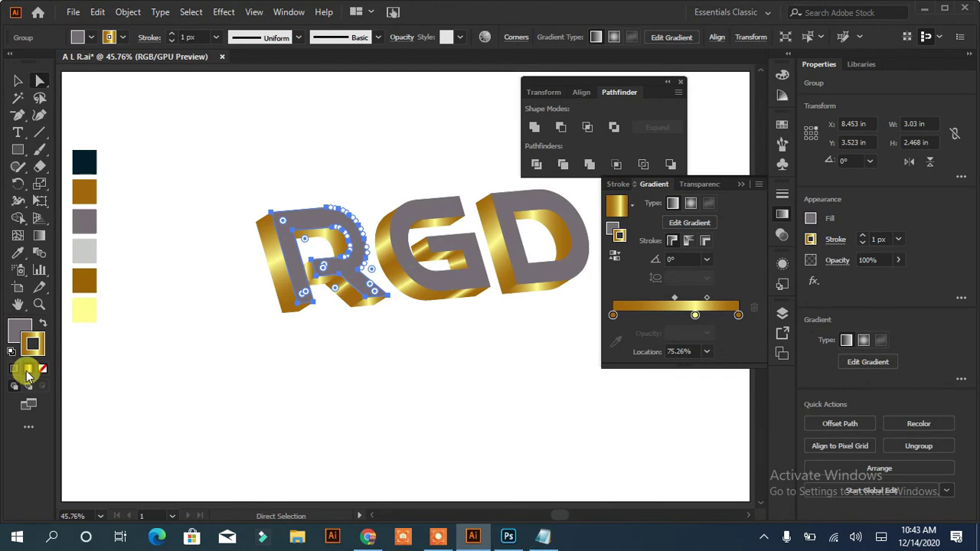
pyautogui.click(17, 333)
pyautogui.click(43, 369)
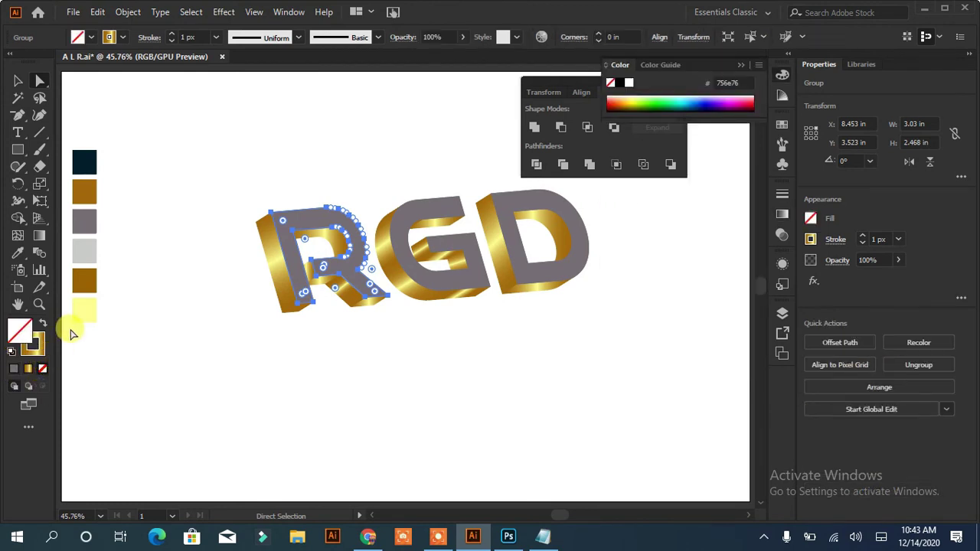
pyautogui.click(171, 34)
pyautogui.click(172, 41)
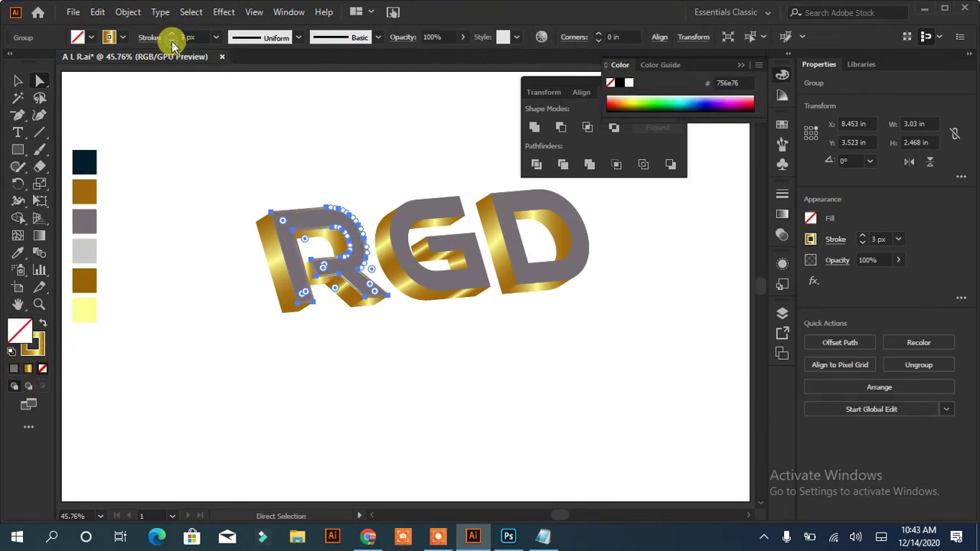
pyautogui.click(195, 240)
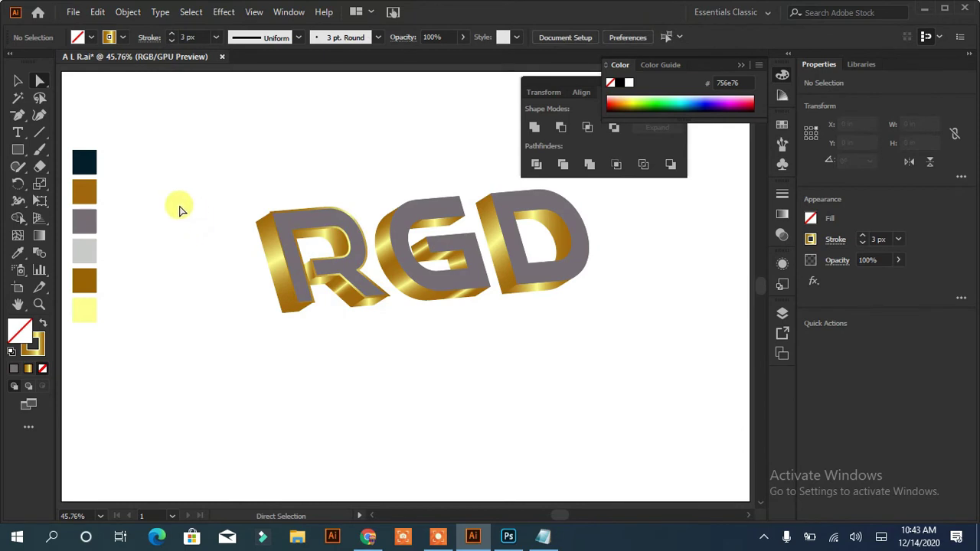
# Give the front G a gold gradient 5 px stroke with no fill.
pyautogui.click(402, 254)
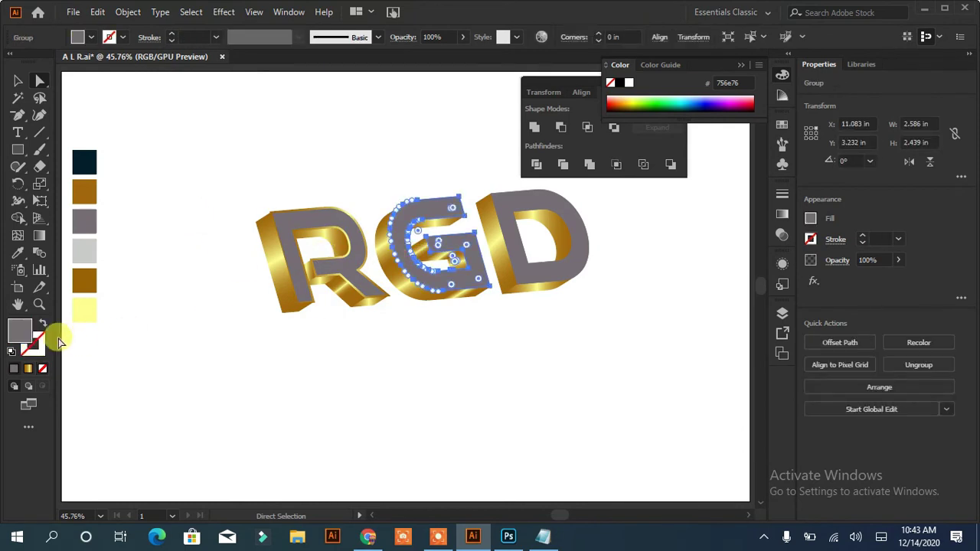
pyautogui.click(27, 370)
pyautogui.click(43, 323)
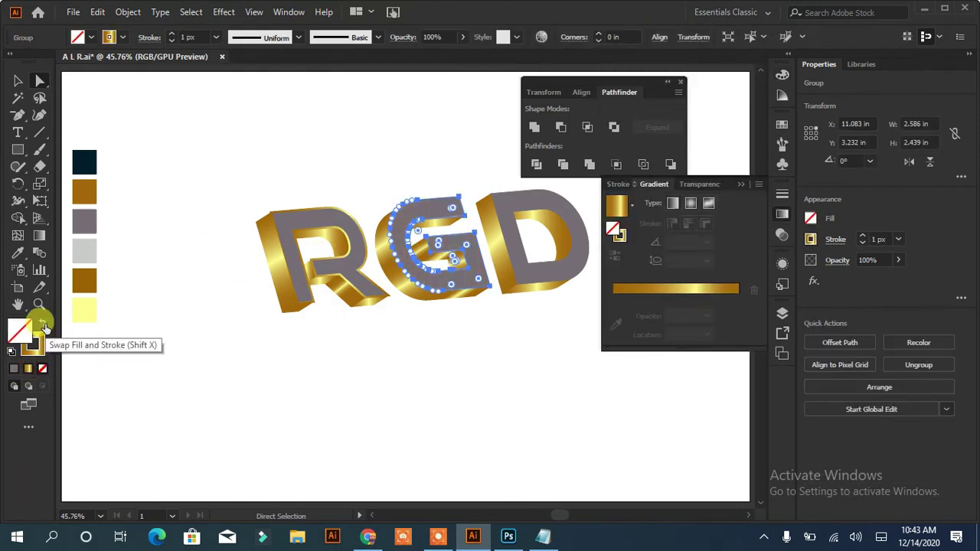
pyautogui.click(173, 39)
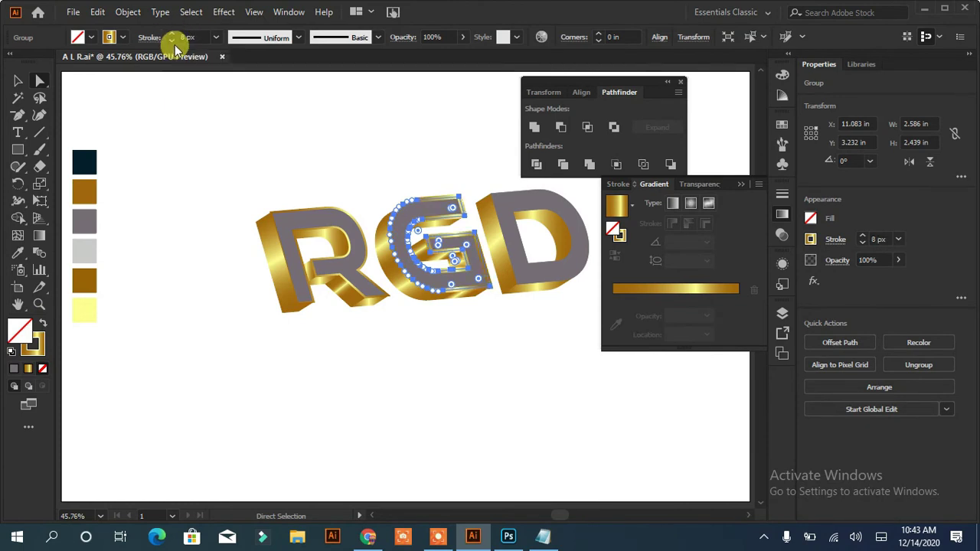
pyautogui.click(173, 42)
pyautogui.click(173, 41)
pyautogui.click(173, 42)
pyautogui.click(209, 170)
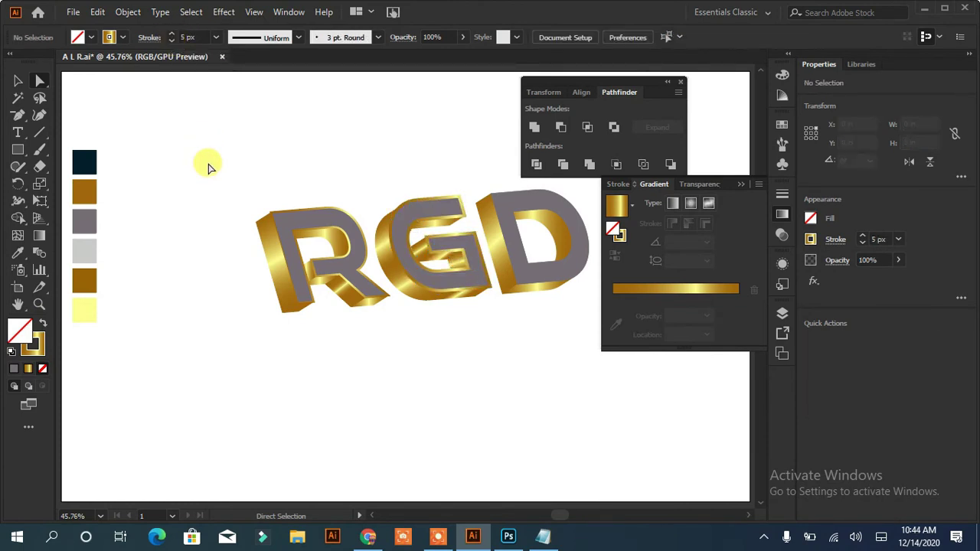
pyautogui.click(281, 217)
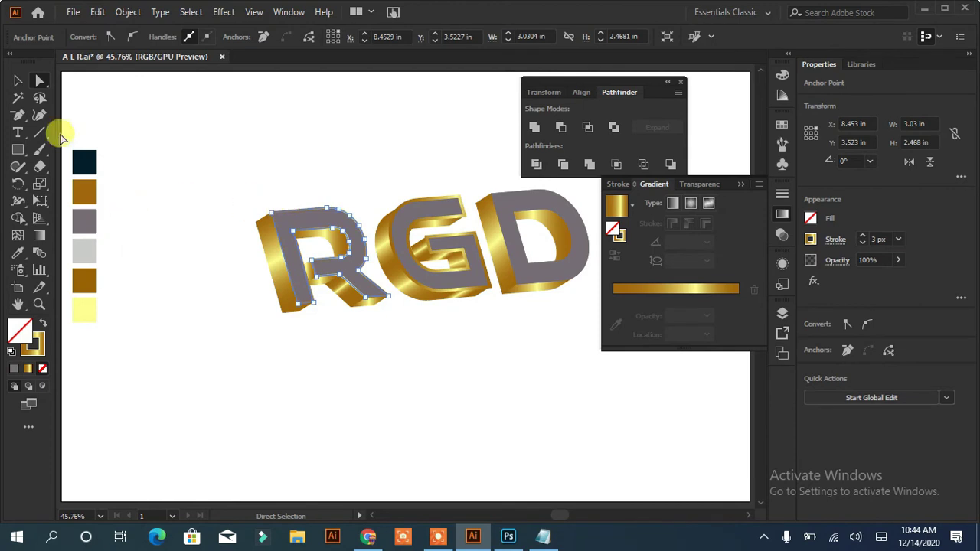
pyautogui.click(399, 212)
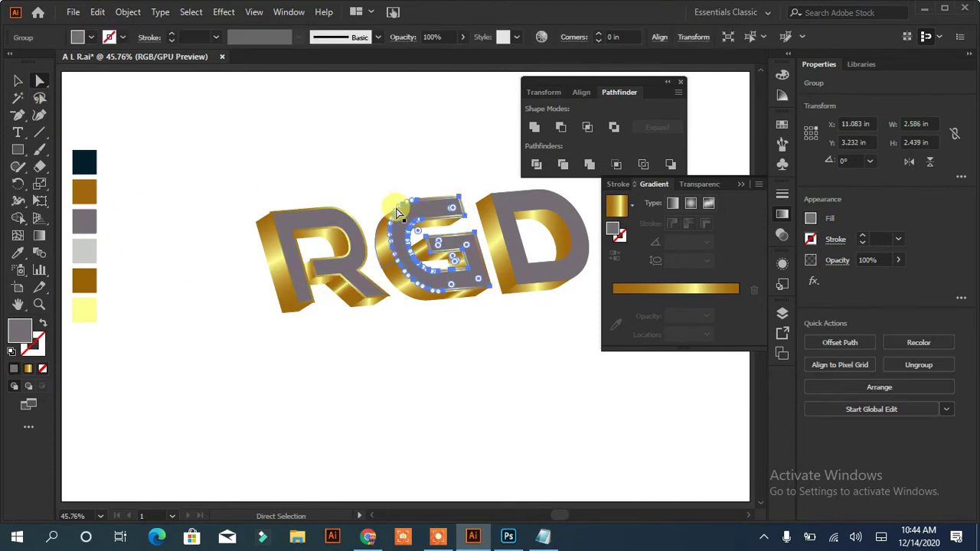
pyautogui.click(302, 171)
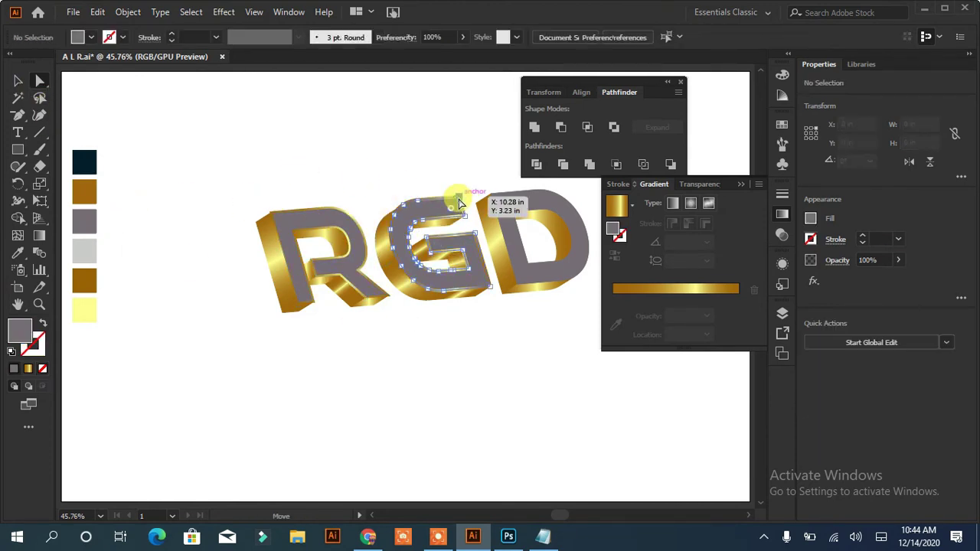
pyautogui.click(458, 204)
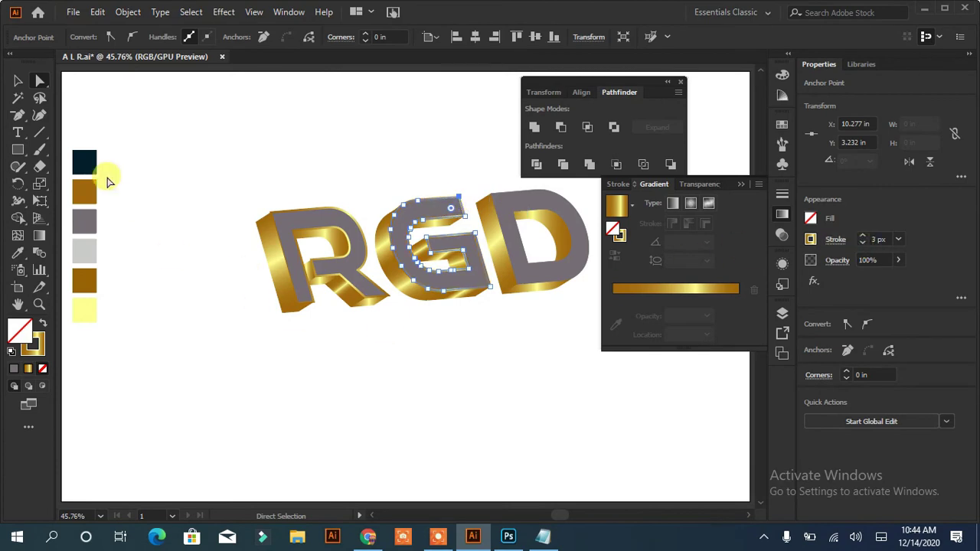
pyautogui.press('v')
pyautogui.click(176, 157)
# Give the front D a gold gradient 3 px stroke with no fill.
pyautogui.click(529, 287)
pyautogui.click(176, 157)
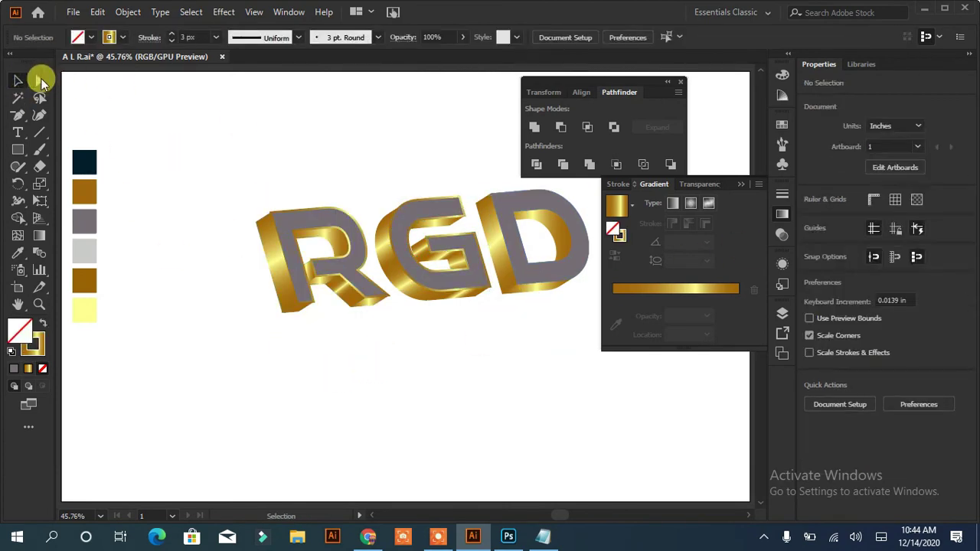
pyautogui.click(40, 80)
pyautogui.click(536, 273)
pyautogui.click(29, 368)
pyautogui.click(42, 325)
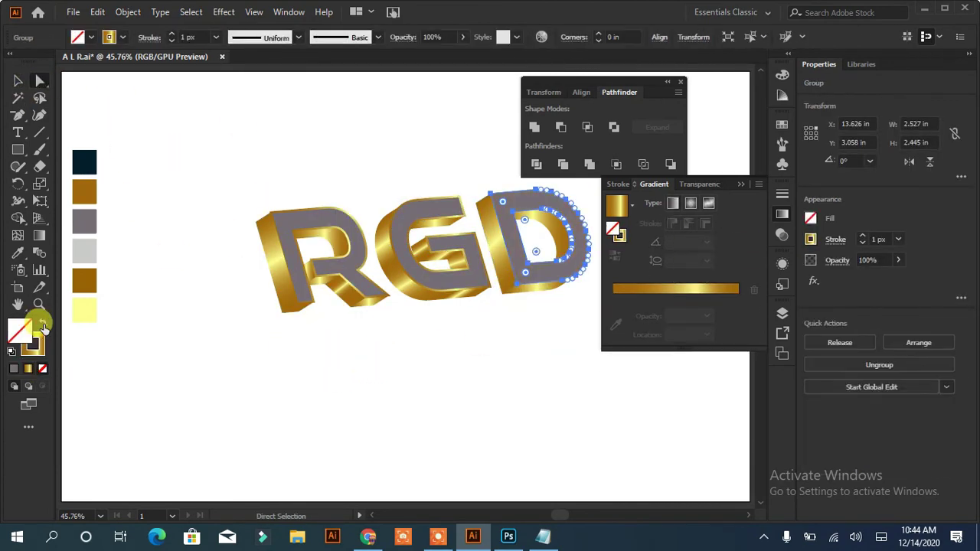
pyautogui.click(172, 34)
pyautogui.click(172, 34)
pyautogui.click(18, 80)
pyautogui.click(395, 438)
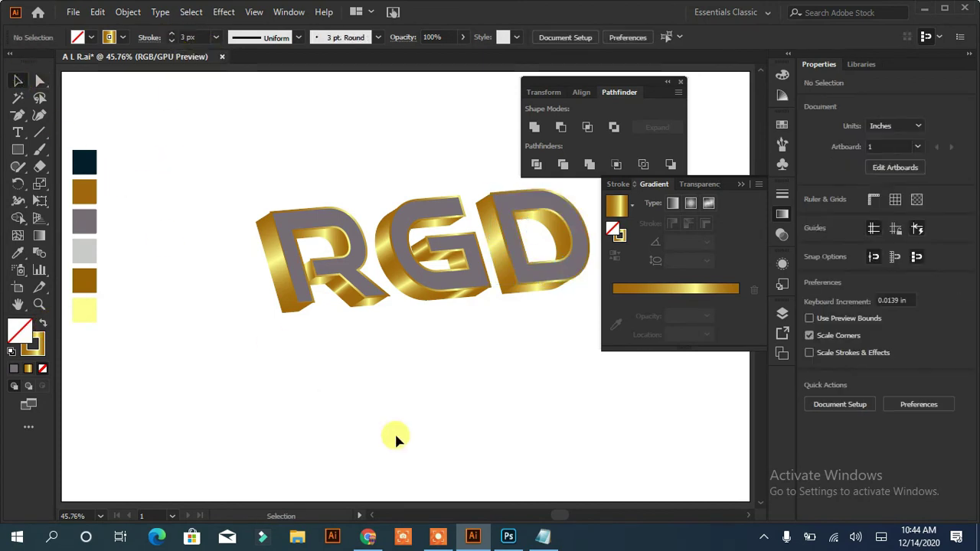
# Close the Pathfinder, Gradient and Stroke panels.
pyautogui.click(680, 83)
pyautogui.click(744, 187)
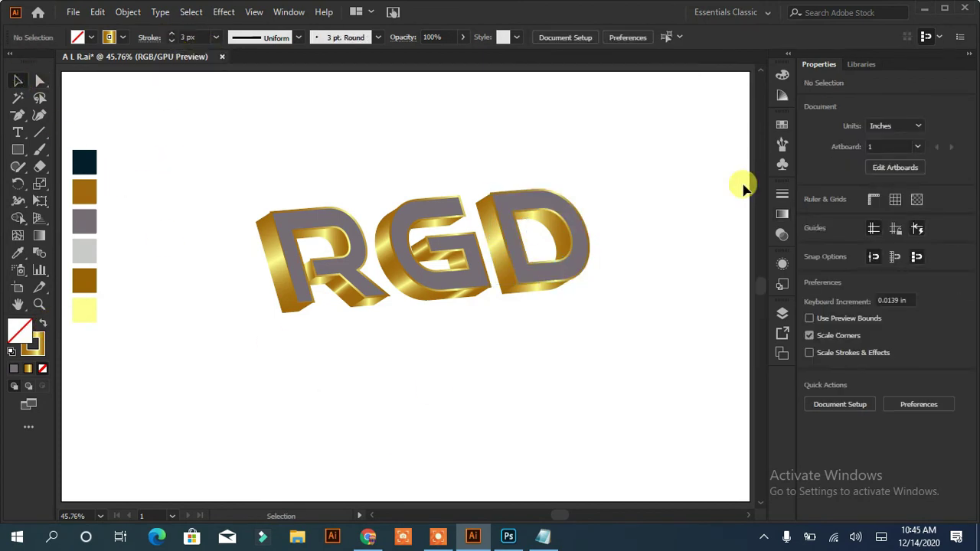
pyautogui.click(18, 149)
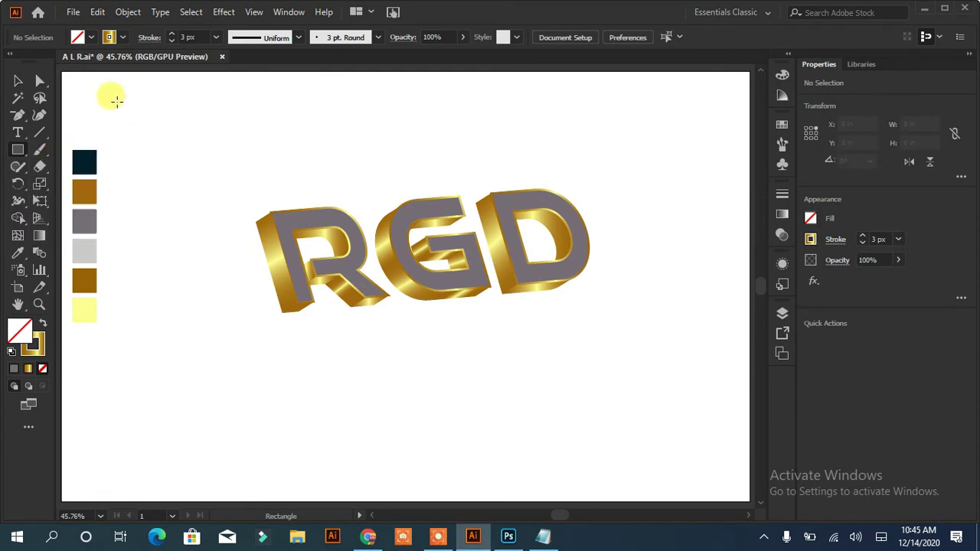
# Draw a rectangle over the artboard and fill it with dark navy.
pyautogui.moveTo(113, 94)
pyautogui.mouseDown()
pyautogui.moveTo(545, 449)
pyautogui.moveTo(708, 463)
pyautogui.mouseUp()
pyautogui.click(18, 253)
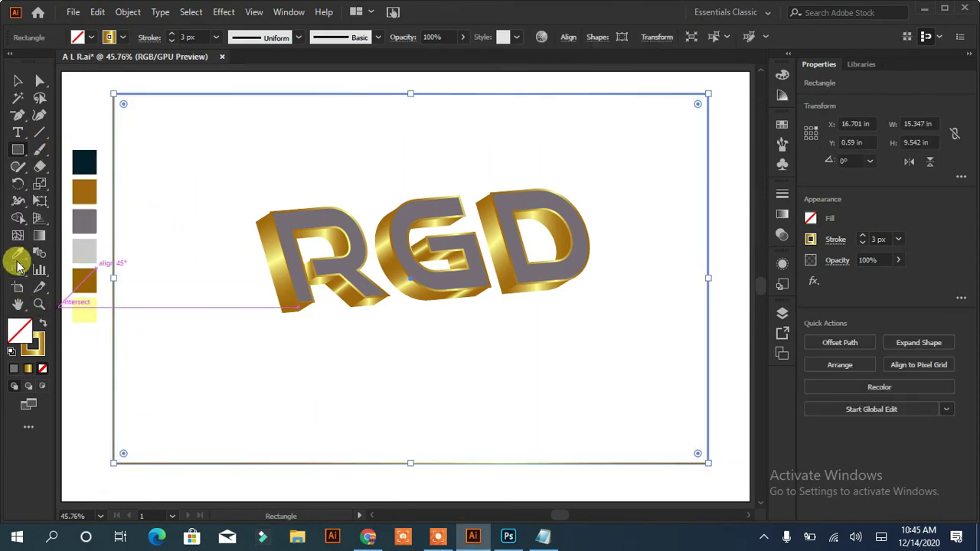
pyautogui.click(82, 165)
pyautogui.click(18, 81)
pyautogui.click(92, 130)
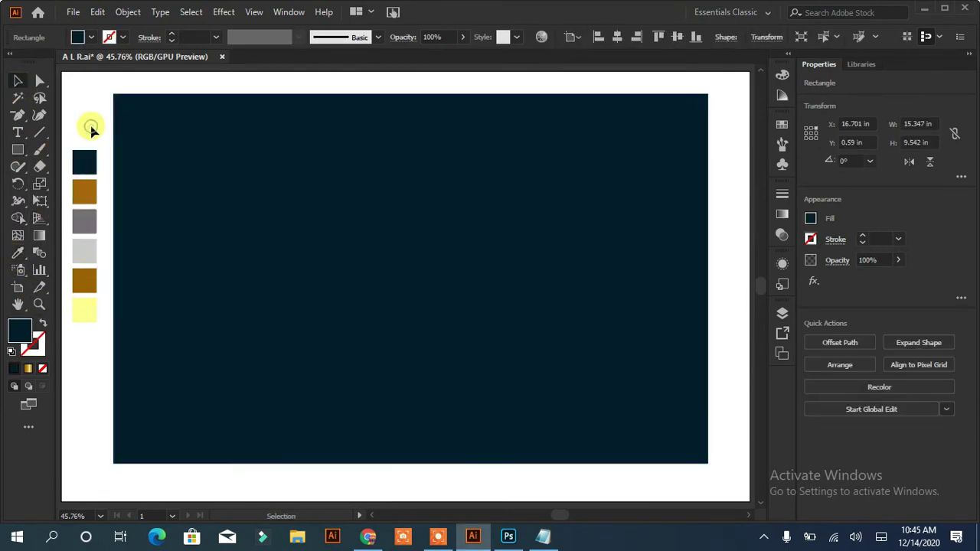
# Send the navy rectangle to the back behind the RGD lettering.
pyautogui.rightClick(402, 302)
pyautogui.rightClick(369, 274)
pyautogui.rightClick(269, 208)
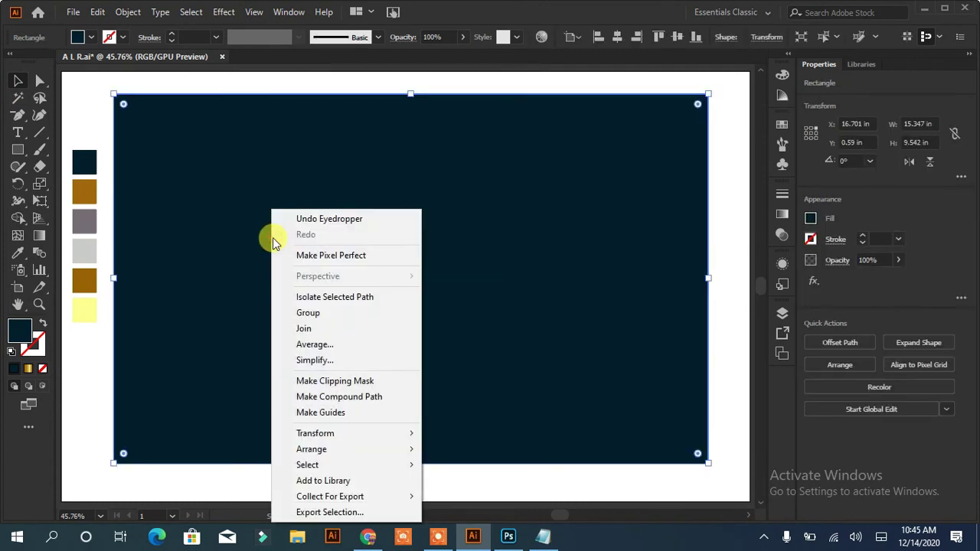
pyautogui.click(483, 497)
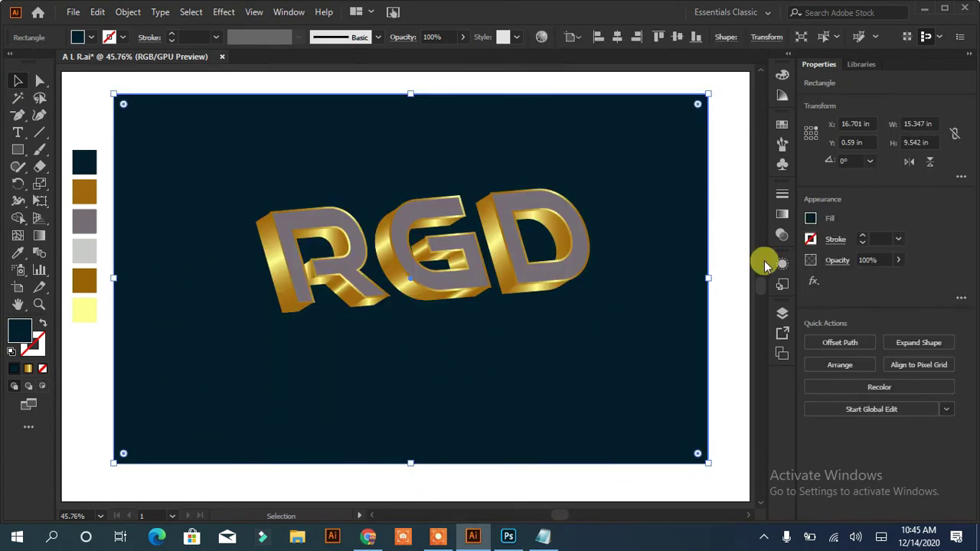
pyautogui.click(782, 215)
pyautogui.click(18, 255)
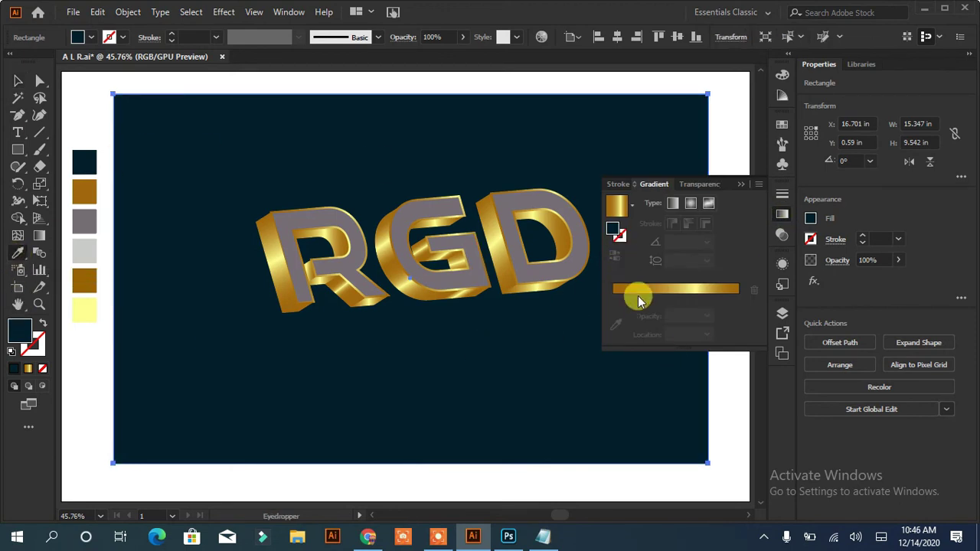
# Apply a gradient to the background, shift its midpoint and middle stop left, and make the left stop navy.
pyautogui.click(617, 212)
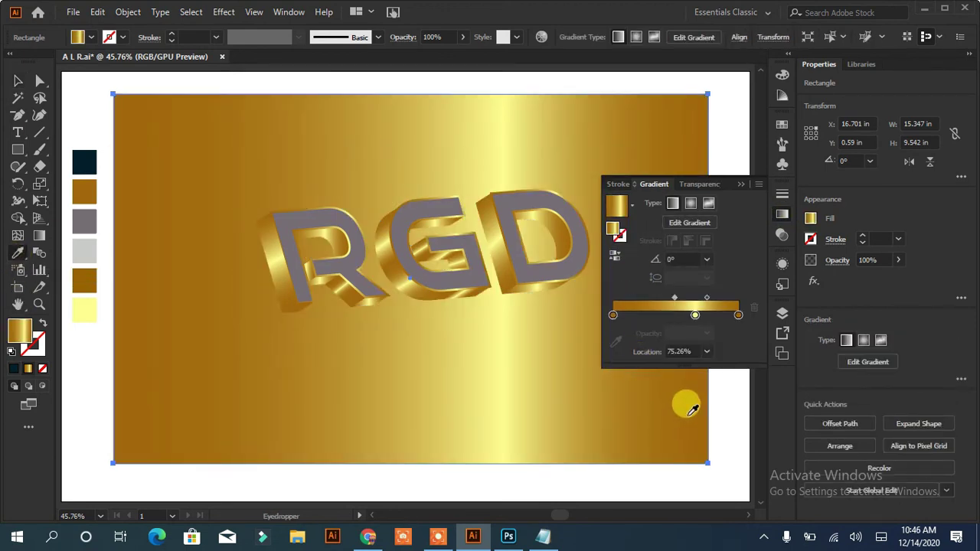
pyautogui.moveTo(634, 302); pyautogui.dragTo(629, 299)
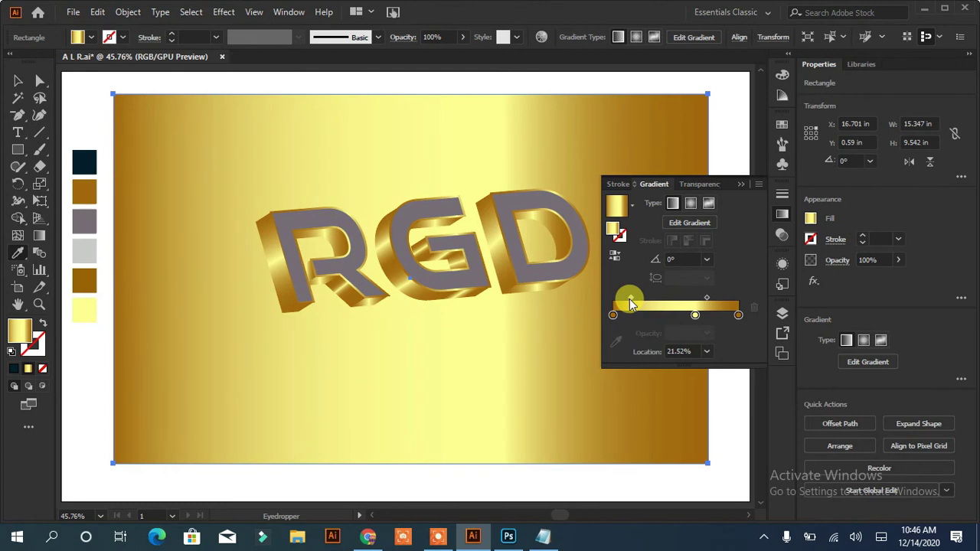
pyautogui.moveTo(695, 314)
pyautogui.mouseDown()
pyautogui.moveTo(629, 314)
pyautogui.moveTo(646, 304)
pyautogui.moveTo(631, 298)
pyautogui.moveTo(671, 316)
pyautogui.mouseUp()
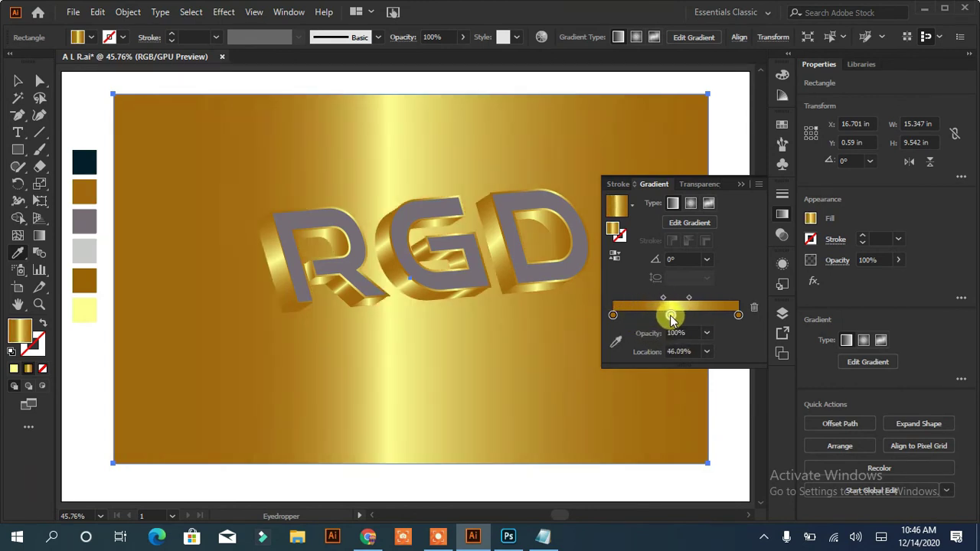
pyautogui.click(613, 315)
pyautogui.click(84, 161)
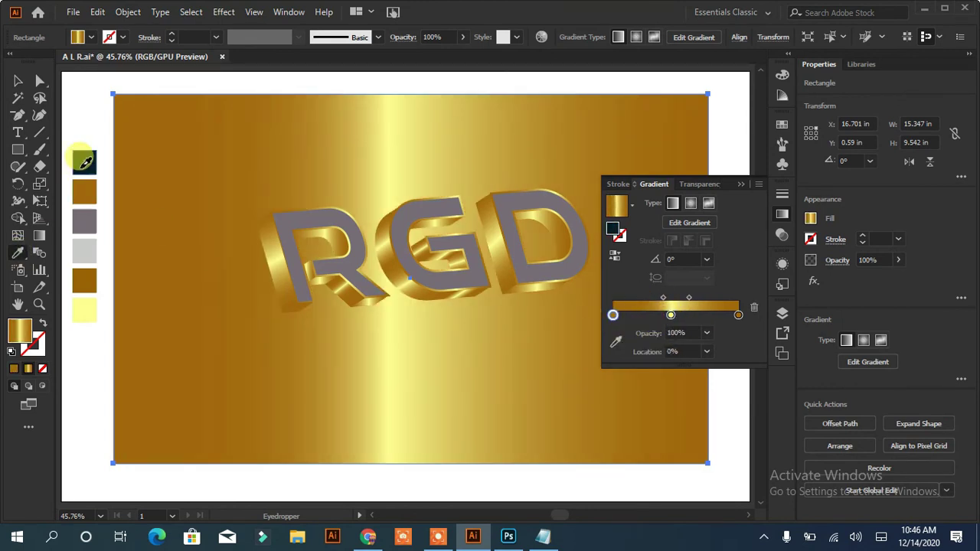
pyautogui.click(85, 161)
# Confirm the background gradient stop colour and zoom out with the Gradient tool active.
pyautogui.doubleClick(612, 227)
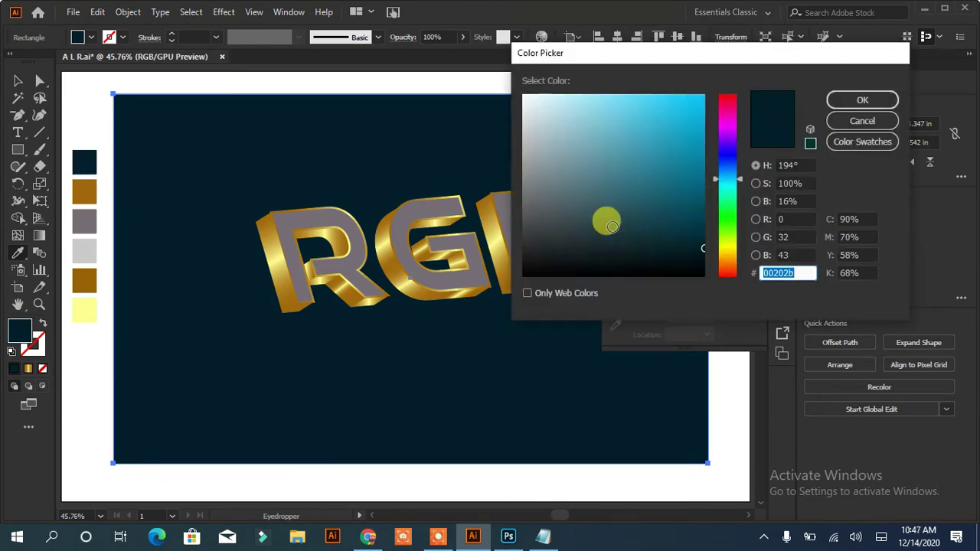
pyautogui.press('Escape')
pyautogui.press('g')
pyautogui.click(505, 326)
pyautogui.press('v')
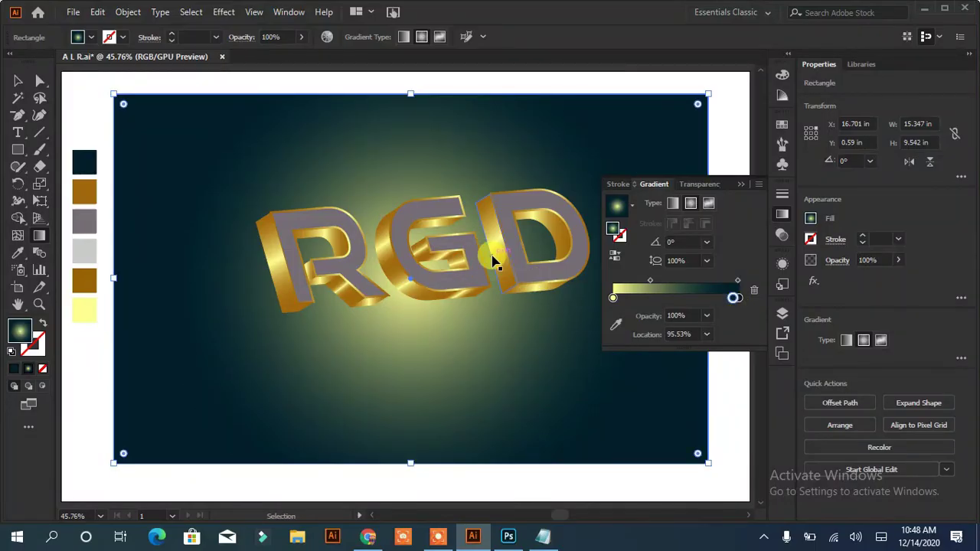
pyautogui.press('g')
pyautogui.hotkey('ctrl', '-')
# Squash, tilt and stretch the radial glow into a tilted oval, undoing the last stop drag.
pyautogui.moveTo(405, 105)
pyautogui.mouseDown()
pyautogui.moveTo(407, 239)
pyautogui.moveTo(405, 214)
pyautogui.mouseUp()
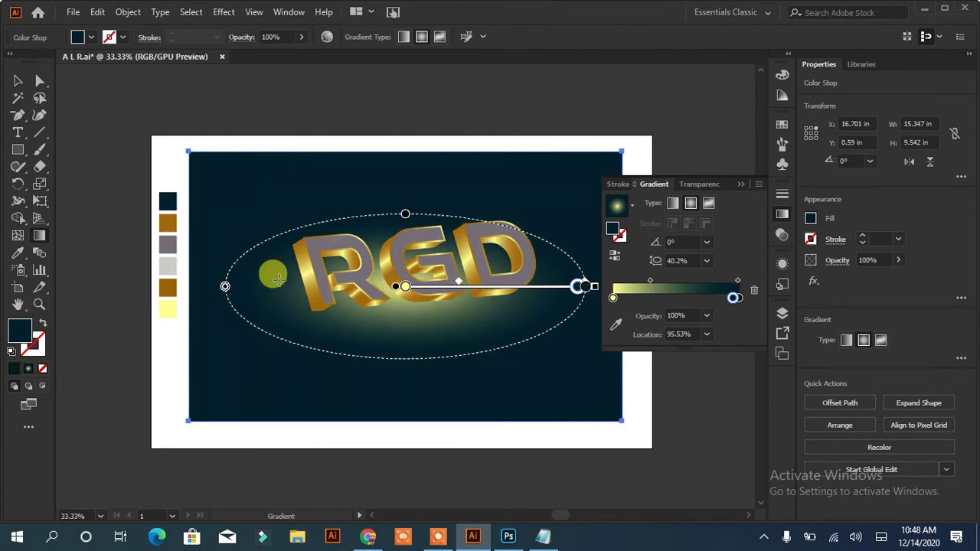
pyautogui.moveTo(387, 356)
pyautogui.mouseDown()
pyautogui.moveTo(422, 361)
pyautogui.moveTo(413, 352)
pyautogui.mouseUp()
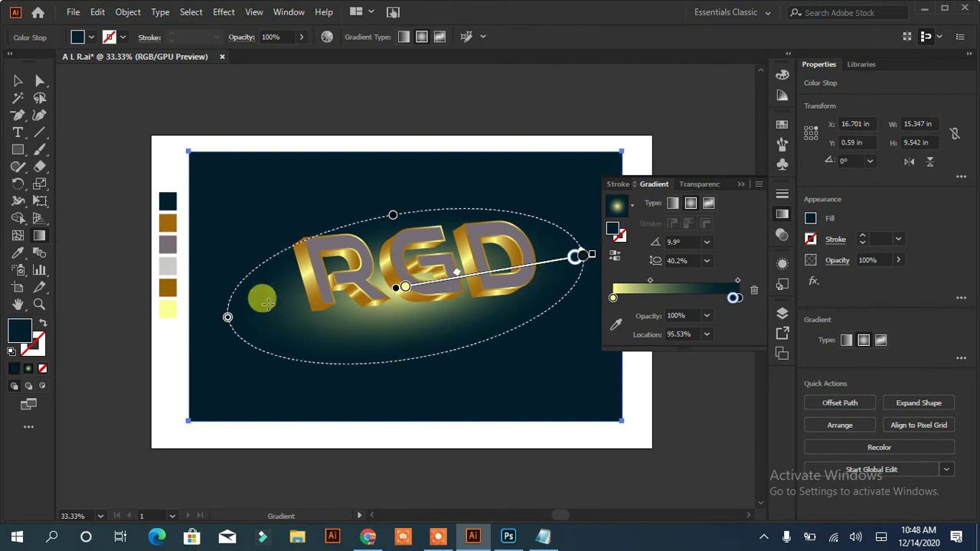
pyautogui.moveTo(392, 217); pyautogui.dragTo(388, 188)
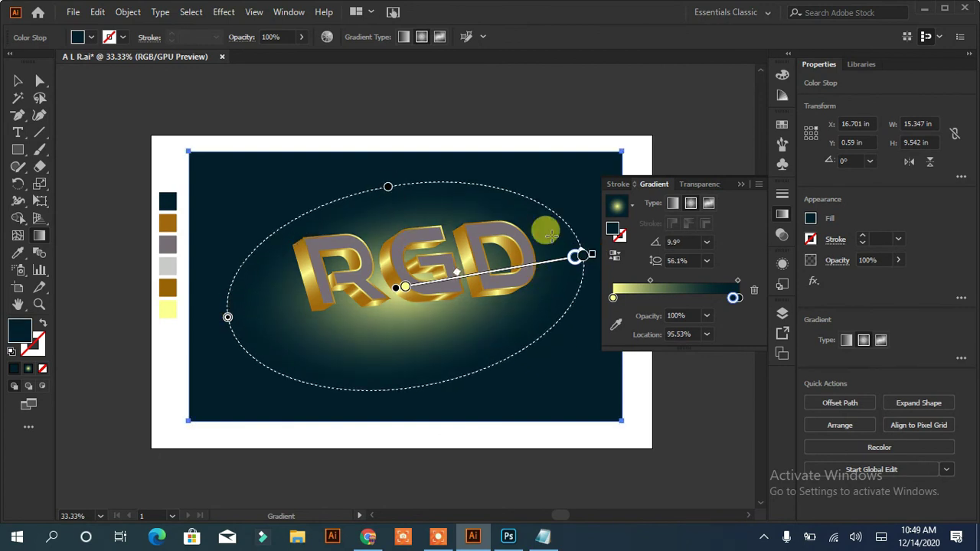
pyautogui.moveTo(395, 287); pyautogui.dragTo(270, 320)
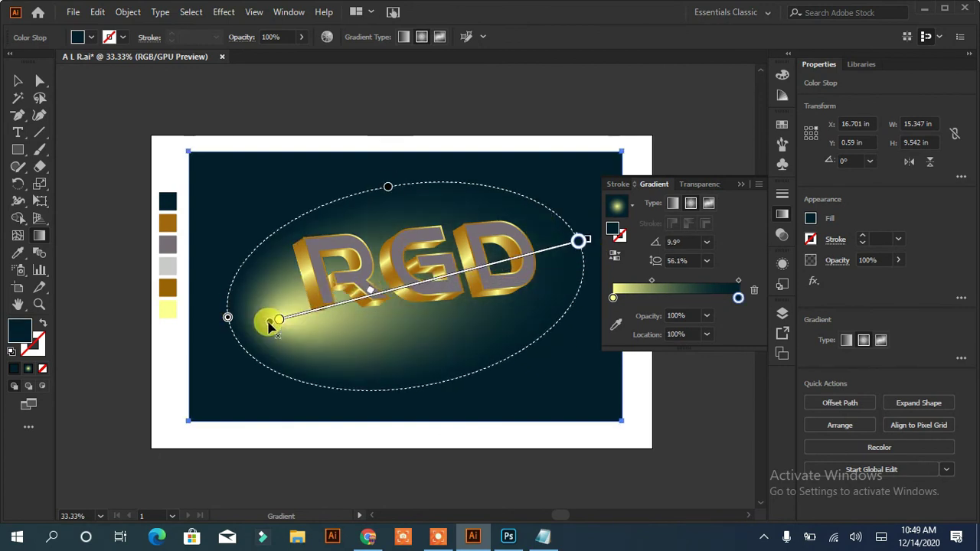
pyautogui.moveTo(351, 306)
pyautogui.mouseDown()
pyautogui.moveTo(306, 313)
pyautogui.moveTo(416, 280)
pyautogui.moveTo(405, 273)
pyautogui.moveTo(386, 291)
pyautogui.moveTo(411, 278)
pyautogui.moveTo(417, 287)
pyautogui.moveTo(212, 342)
pyautogui.mouseUp()
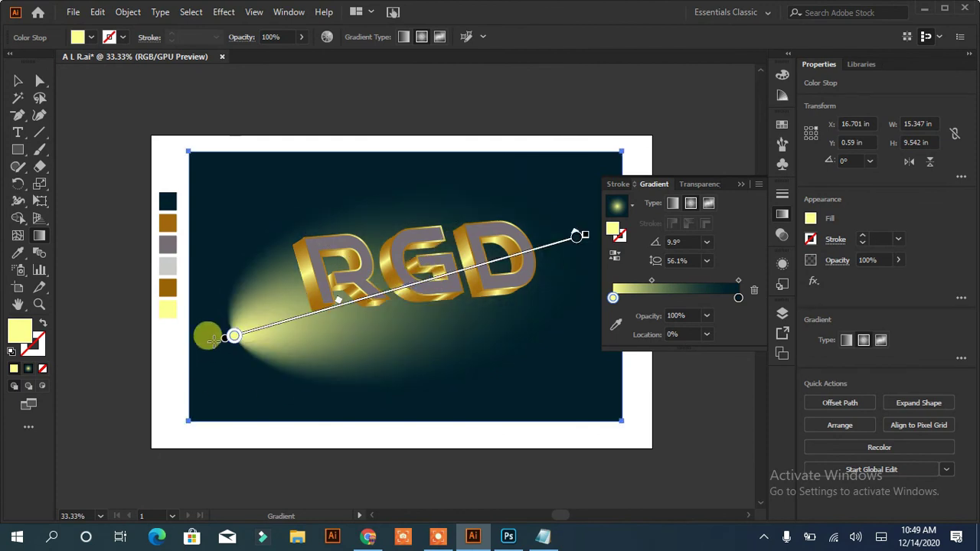
pyautogui.hotkey('ctrl', 'z')
pyautogui.click(18, 81)
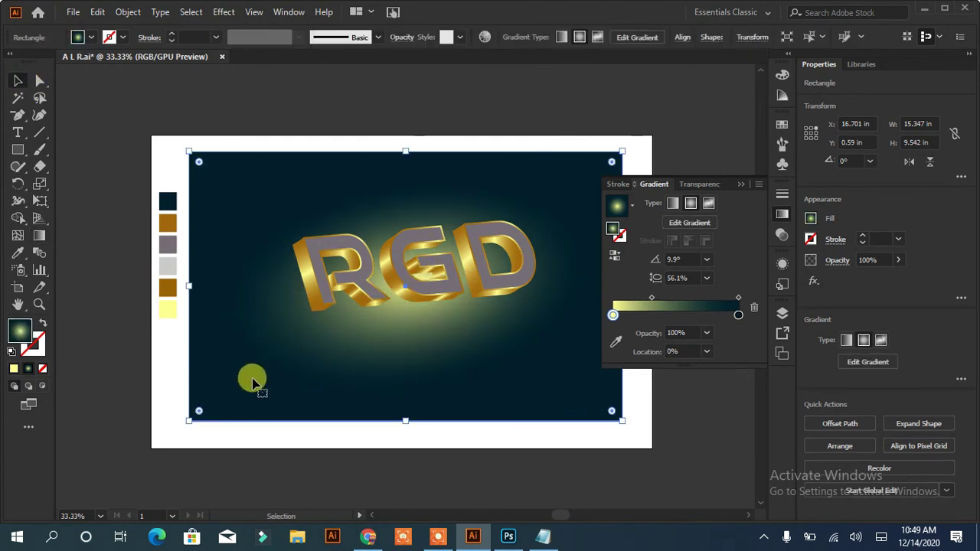
pyautogui.click(320, 281)
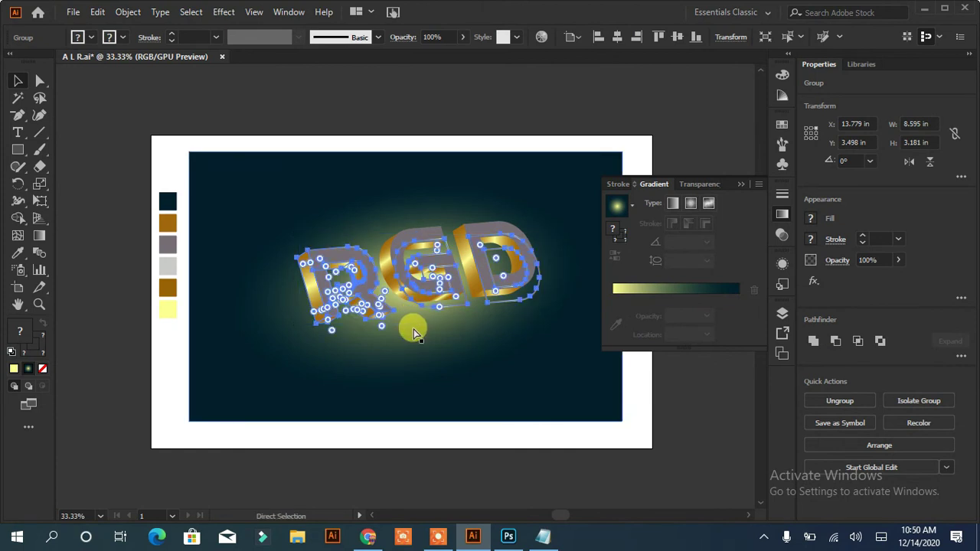
# Stretch the background rectangle's corners out to the artboard edges.
pyautogui.hotkey('ctrl', 'z')
pyautogui.moveTo(622, 422); pyautogui.dragTo(651, 448)
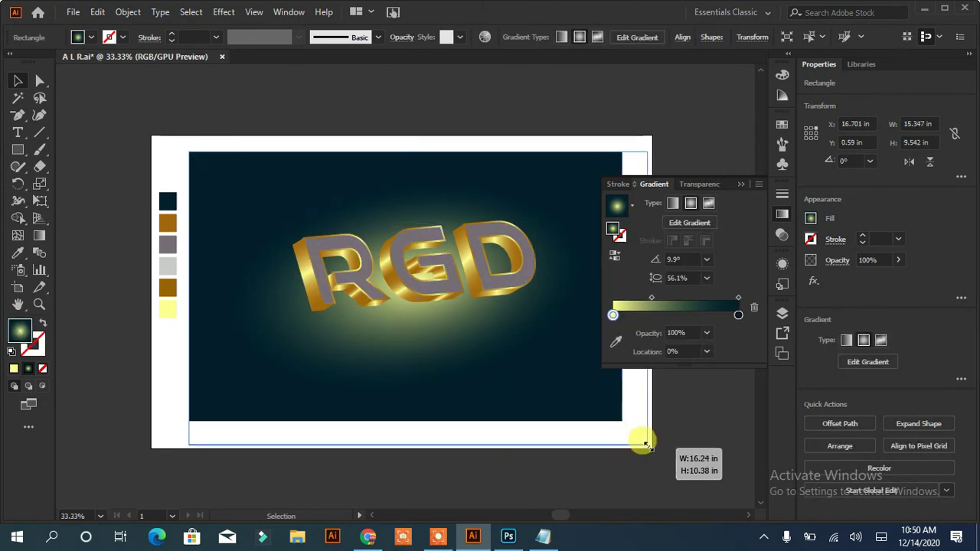
pyautogui.moveTo(189, 152); pyautogui.dragTo(151, 136)
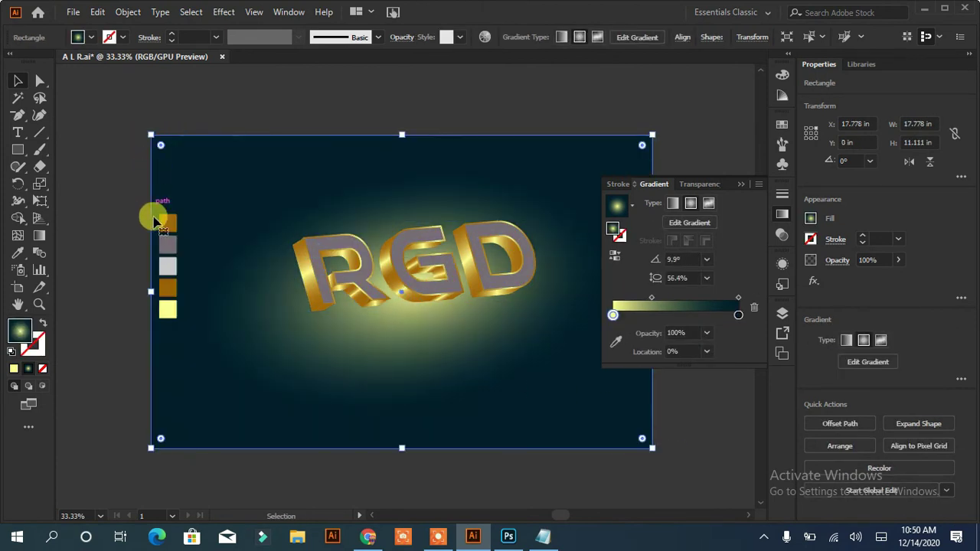
pyautogui.click(740, 184)
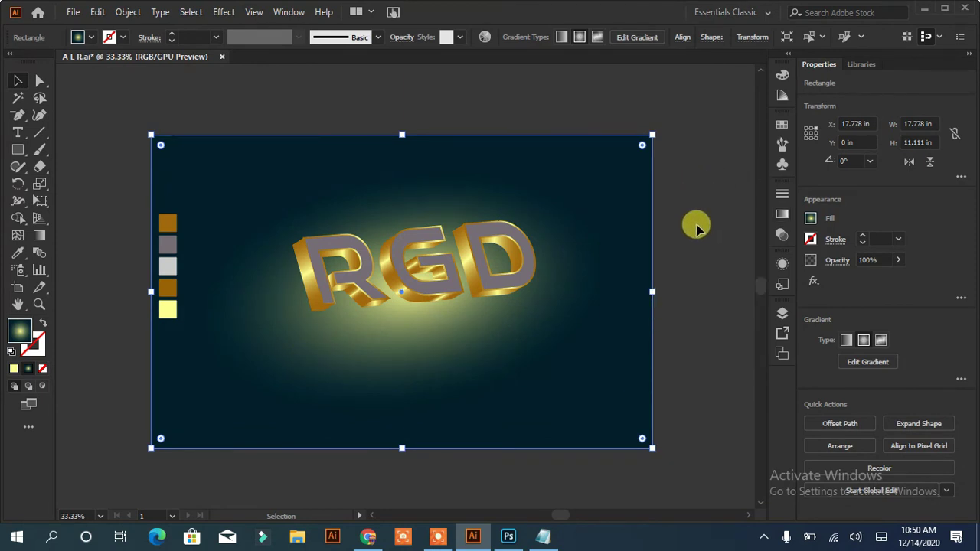
# Lock the background rectangle layer and hide the yellow swatch square in Layers.
pyautogui.click(781, 314)
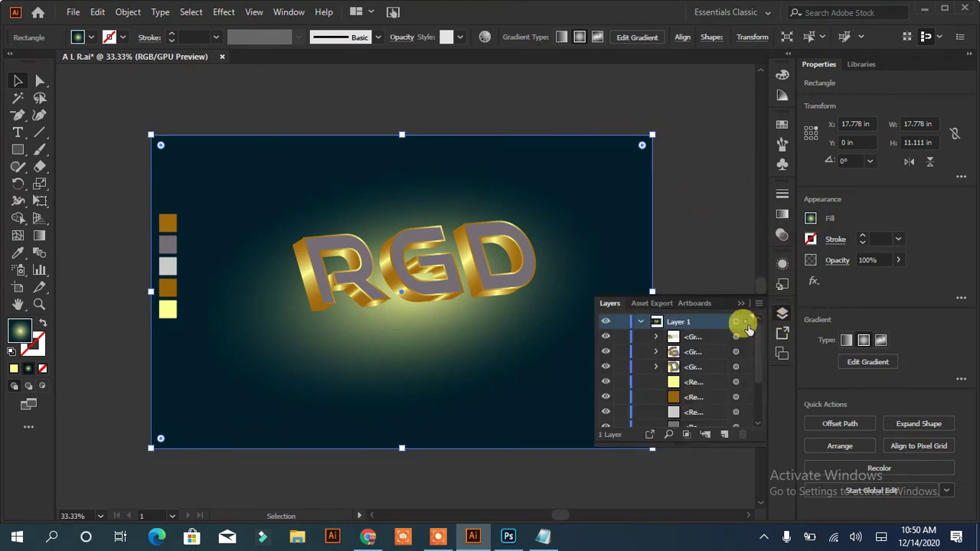
pyautogui.scroll(-2, 754, 382)
pyautogui.click(737, 418)
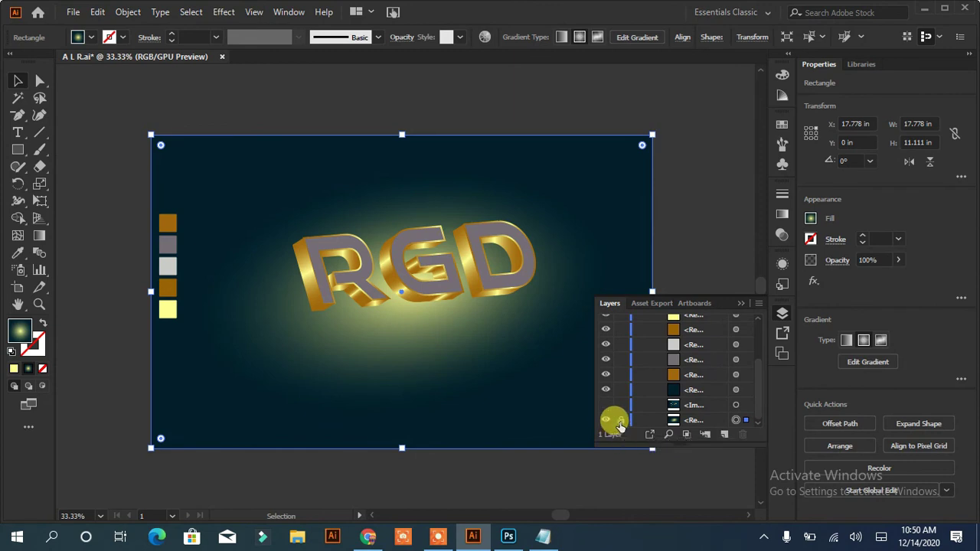
pyautogui.click(620, 419)
pyautogui.moveTo(605, 377); pyautogui.dragTo(605, 315)
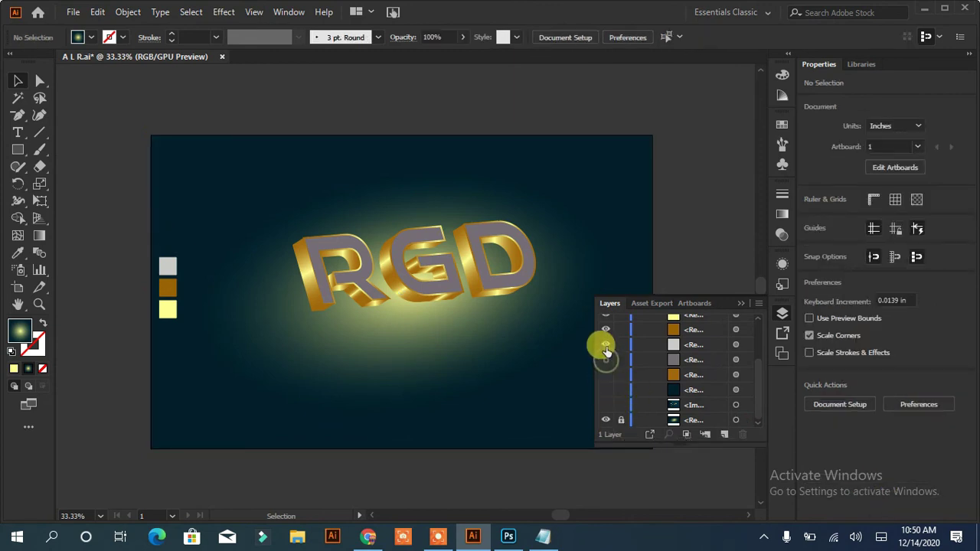
pyautogui.moveTo(758, 406); pyautogui.dragTo(755, 349)
pyautogui.click(605, 365)
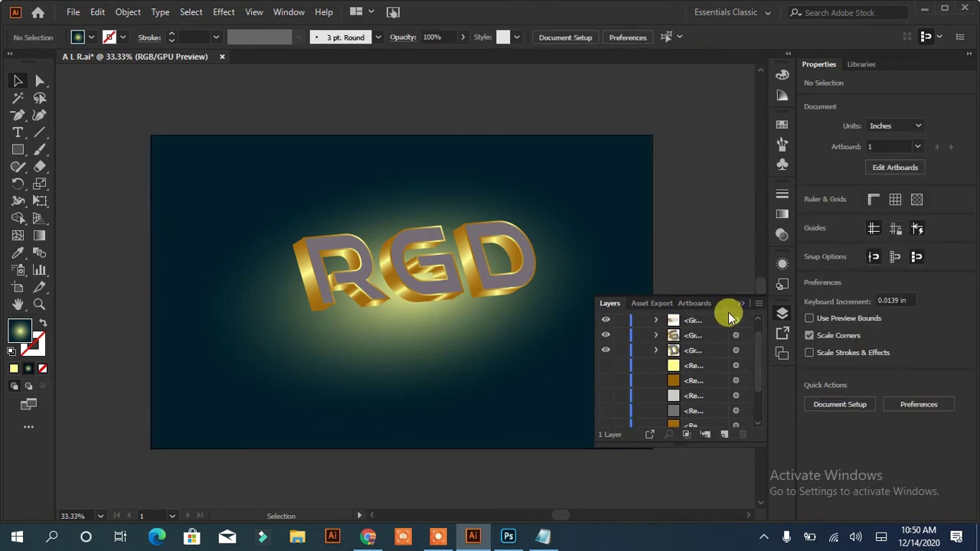
pyautogui.click(741, 304)
pyautogui.hotkey('ctrl', '+')
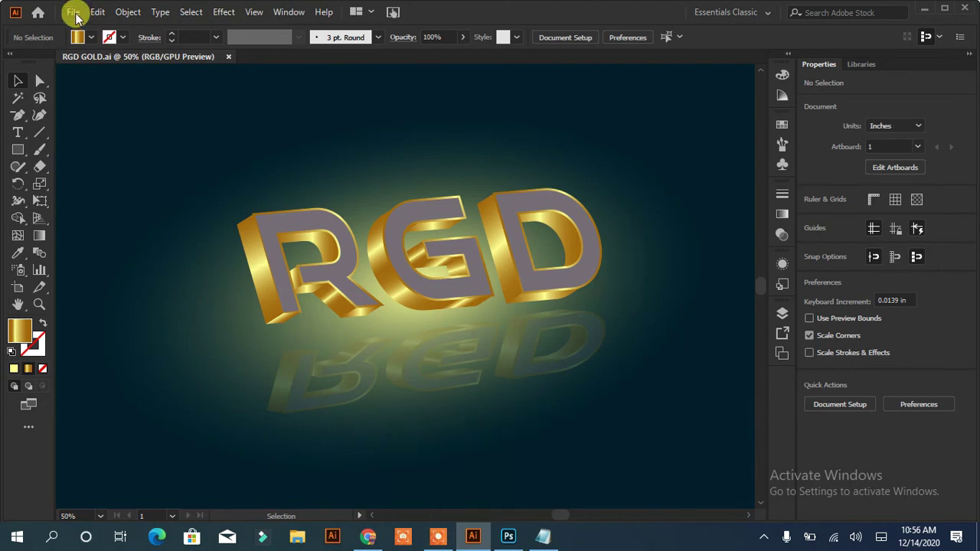
# Export the artwork as the PNG 'RGD GOLD.png'.
pyautogui.click(73, 11)
pyautogui.click(333, 282)
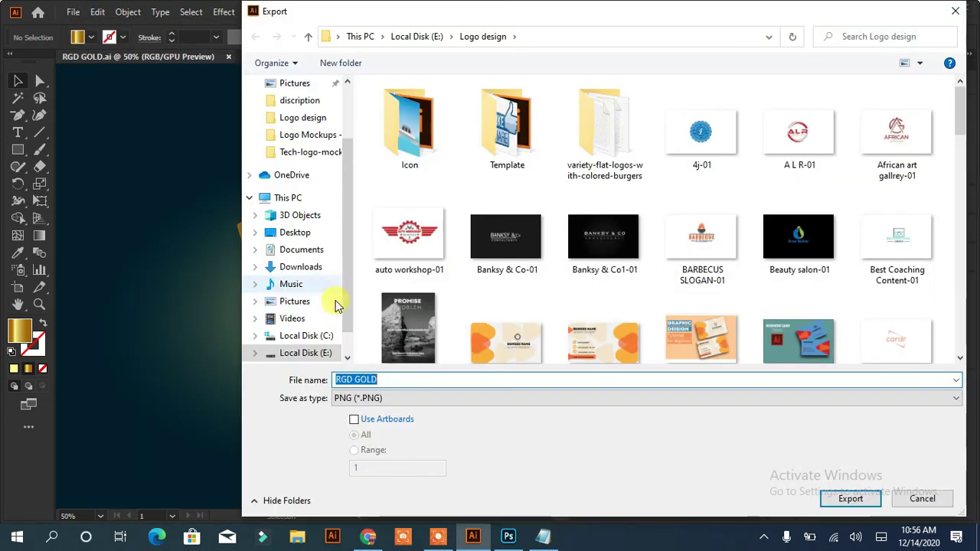
pyautogui.click(846, 498)
pyautogui.click(497, 402)
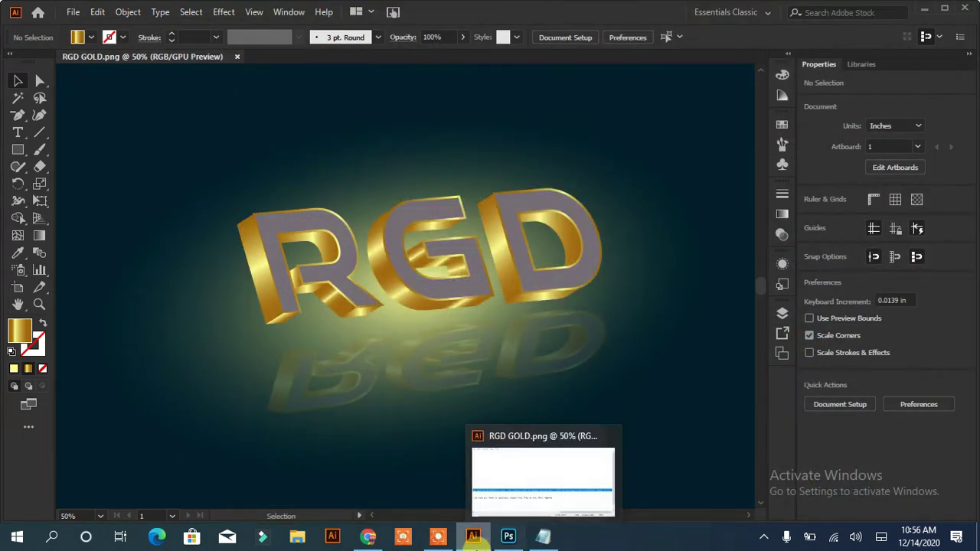